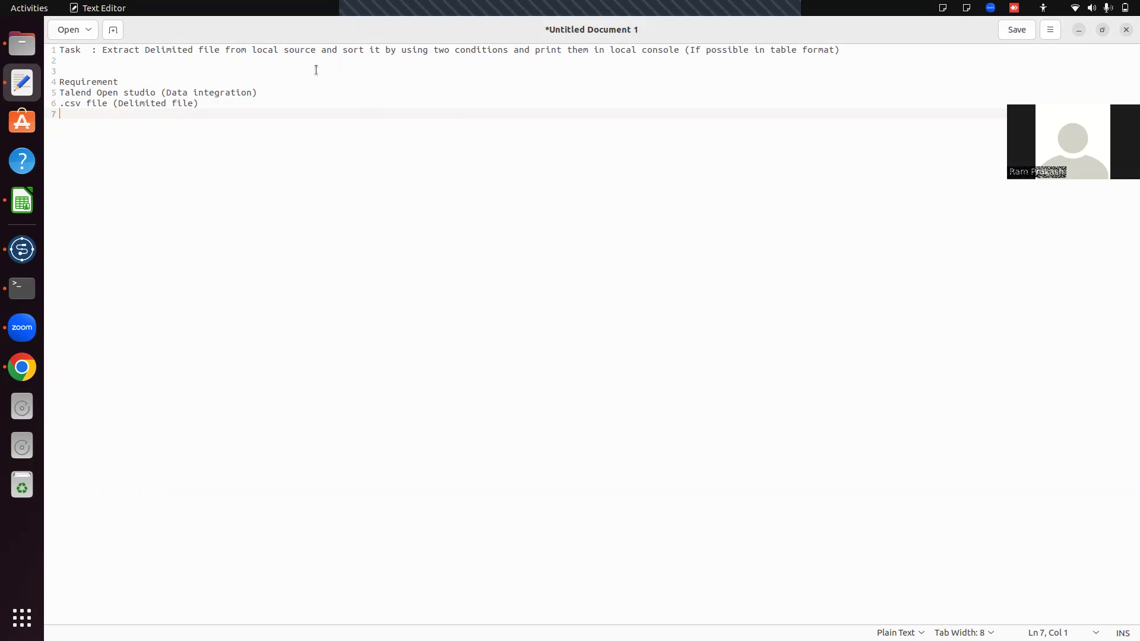
- Review the task description and the requirements list in the text document
{"action": "left_click", "coordinate": [113, 60]}
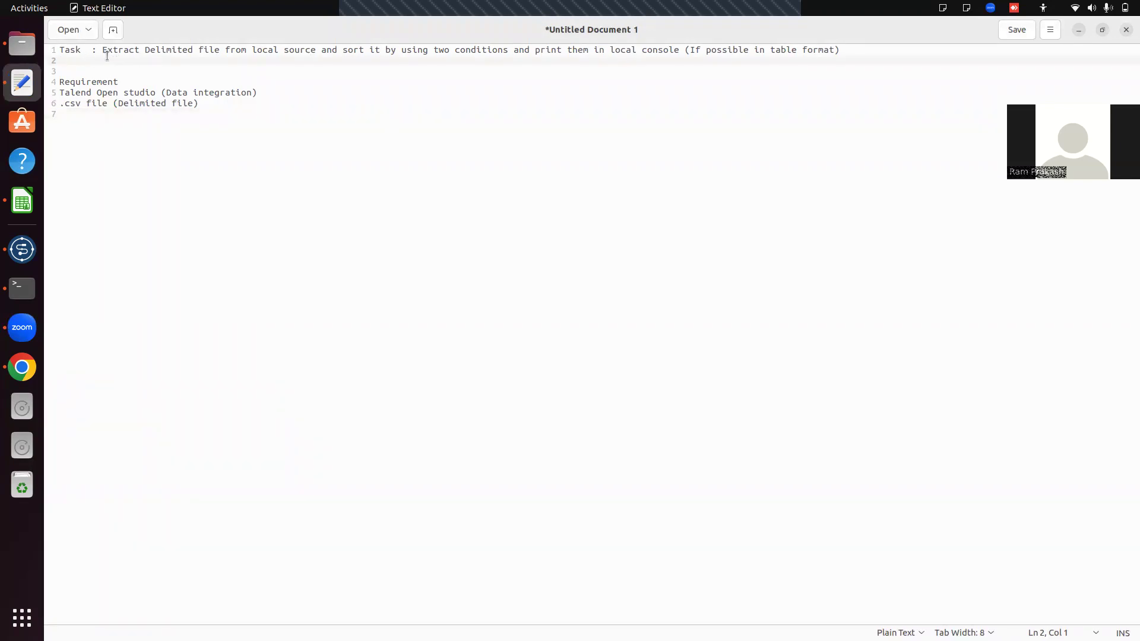
{"action": "left_click", "coordinate": [53, 50]}
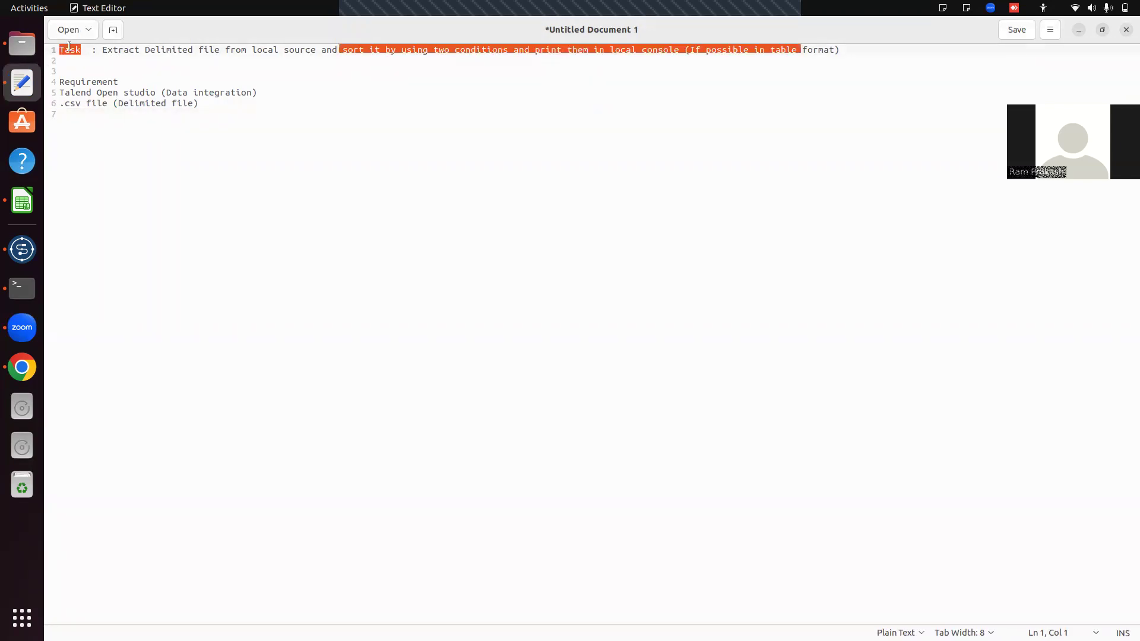
{"action": "left_click", "coordinate": [202, 72]}
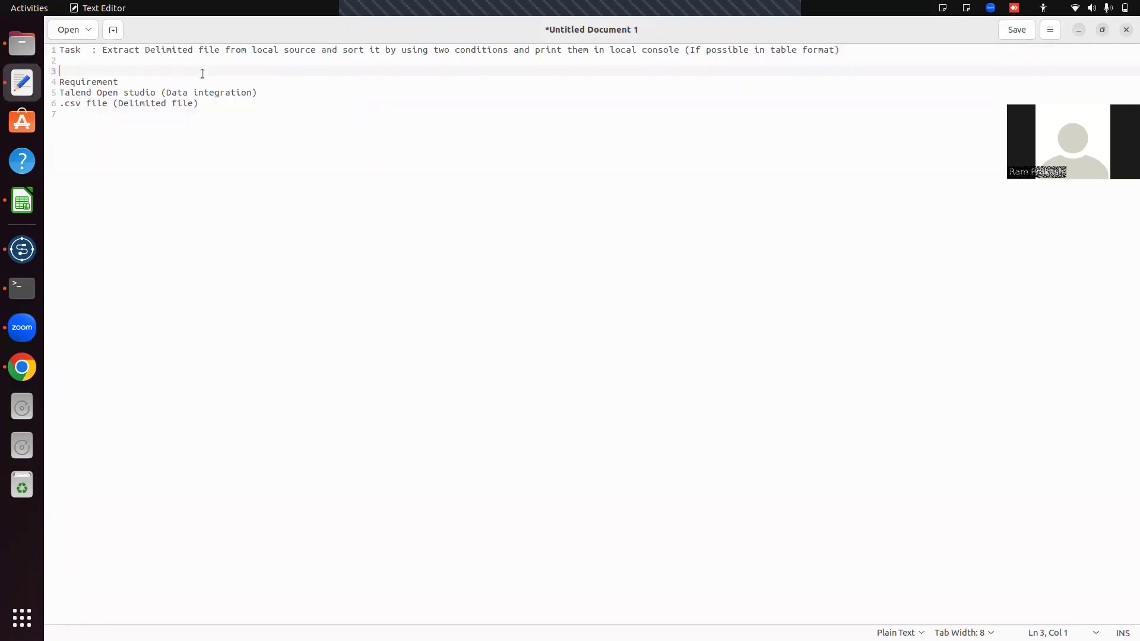
{"action": "triple_click", "coordinate": [142, 50]}
{"action": "left_click", "coordinate": [277, 79]}
{"action": "left_click", "coordinate": [461, 112]}
{"action": "triple_click", "coordinate": [126, 93]}
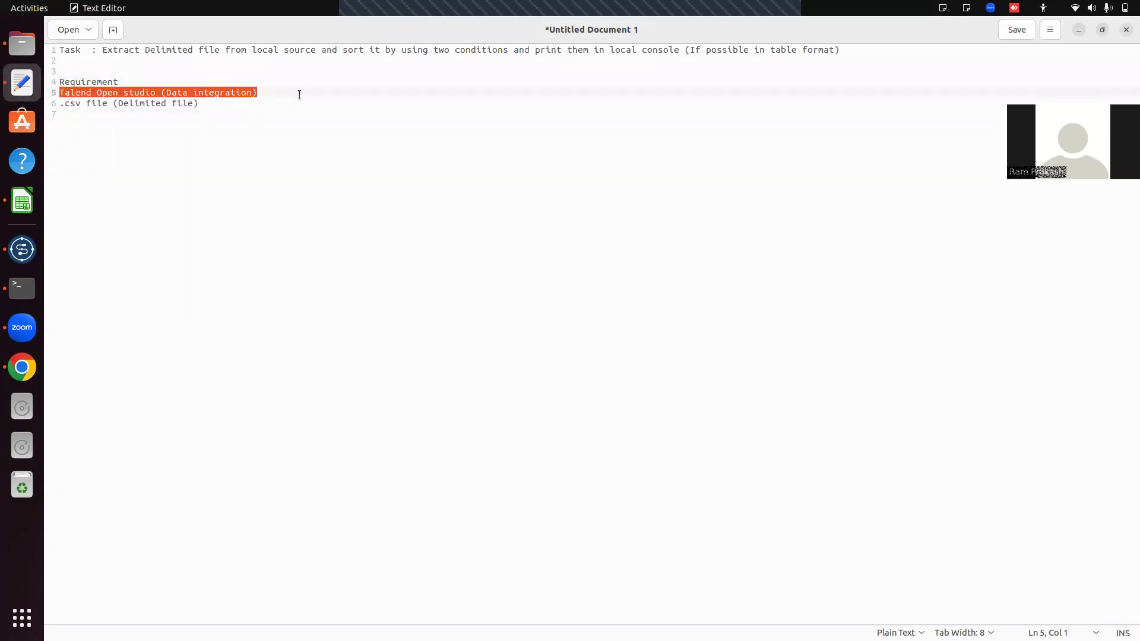
{"action": "left_click", "coordinate": [146, 153]}
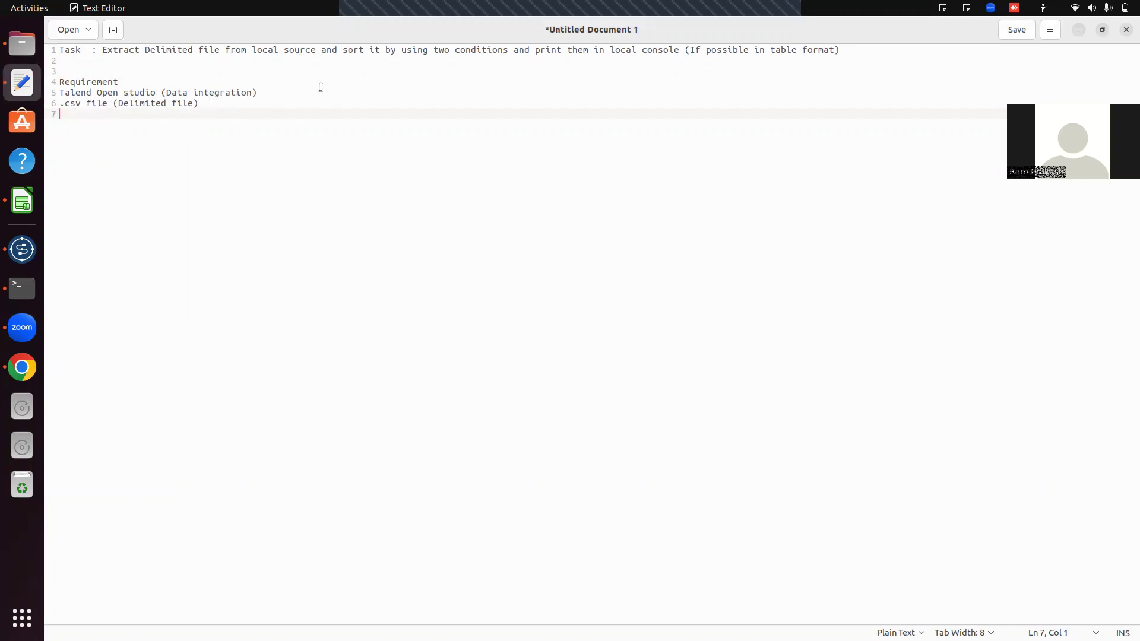
{"action": "left_click", "coordinate": [167, 102]}
{"action": "left_click", "coordinate": [248, 146]}
- Switch to Talend Studio and start a new job under Job Designs named TJob_Sorting_Delimited
{"action": "left_click", "coordinate": [22, 250]}
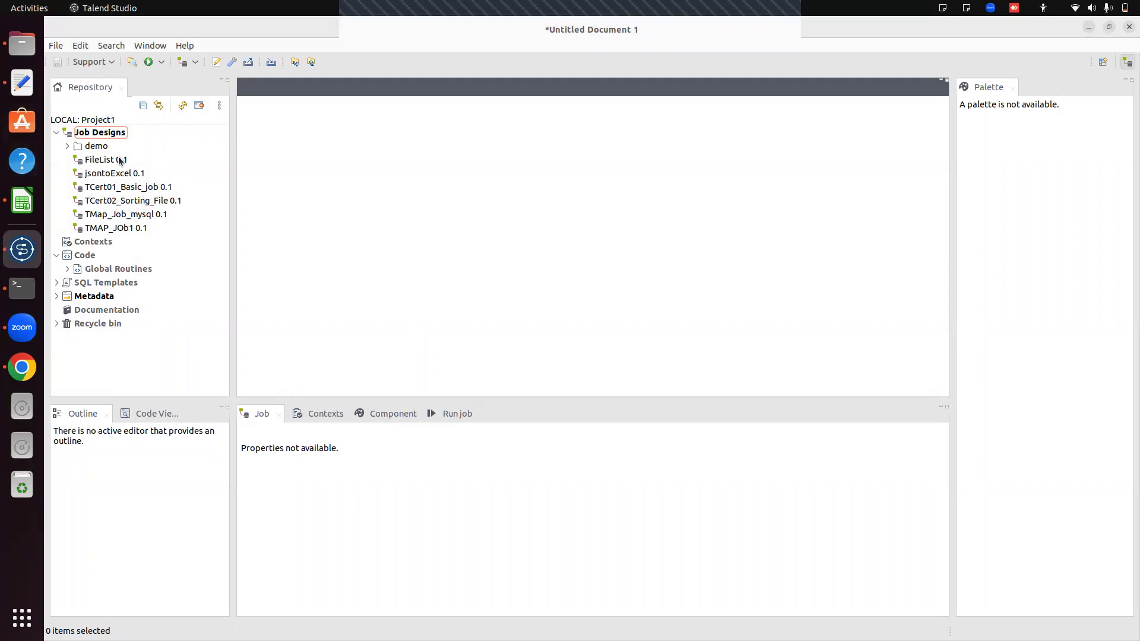
{"action": "left_click", "coordinate": [95, 136]}
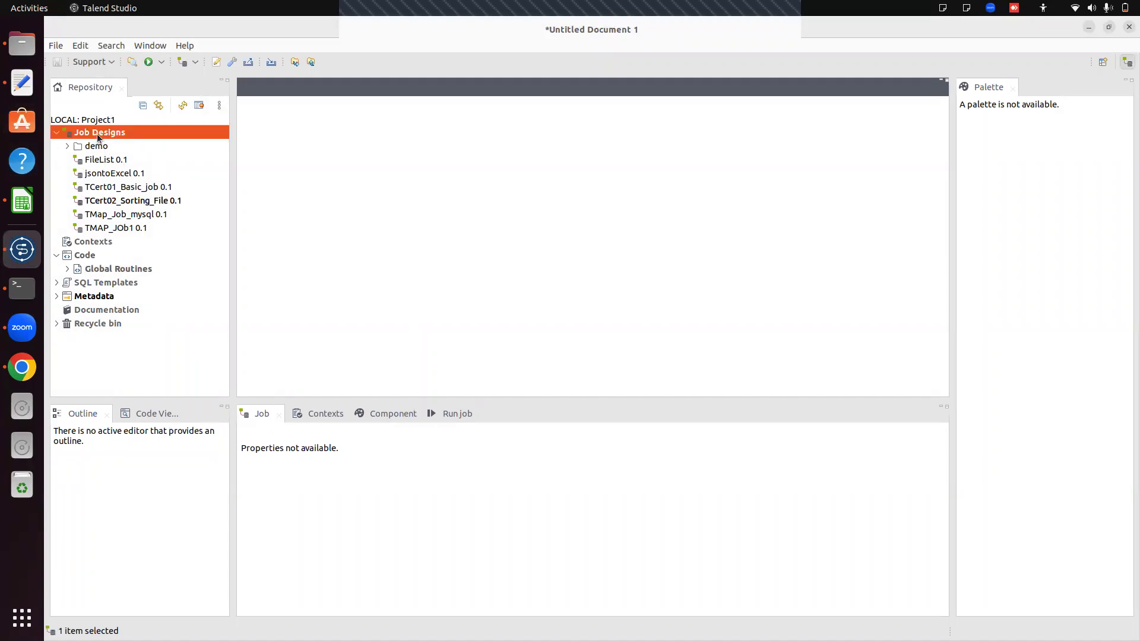
{"action": "right_click", "coordinate": [97, 134]}
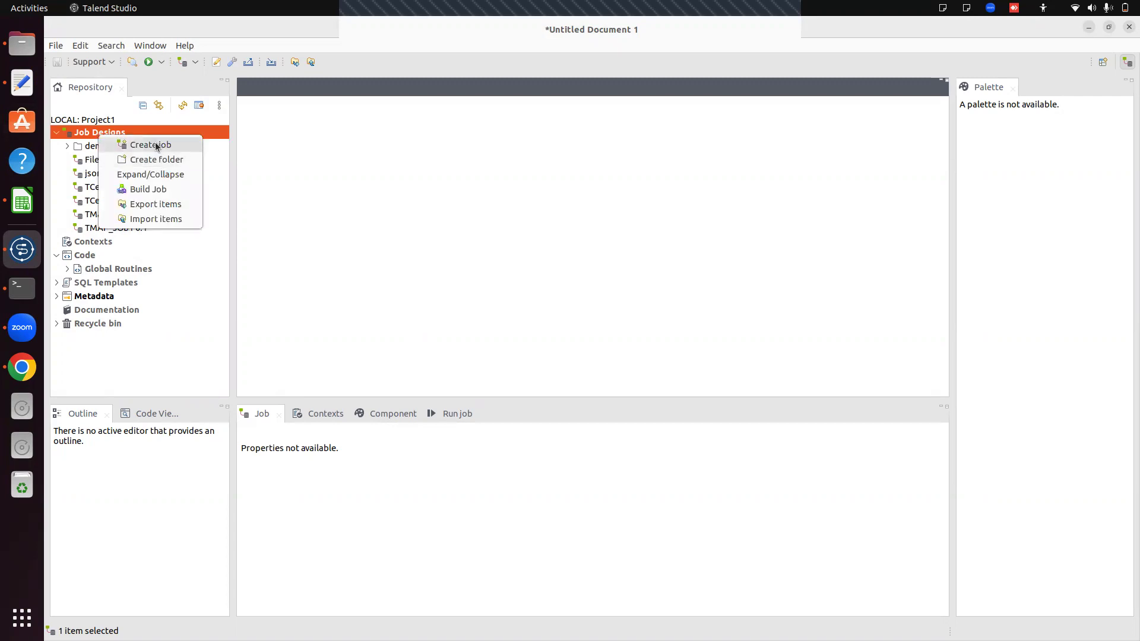
{"action": "left_click", "coordinate": [155, 145]}
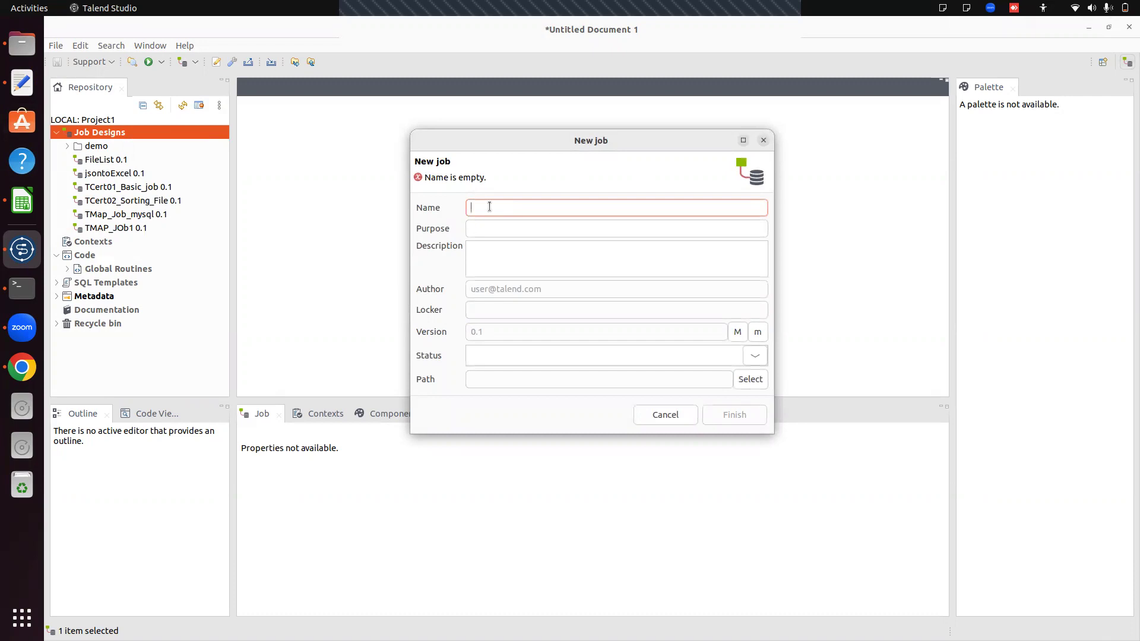
{"action": "type", "text": "T"}
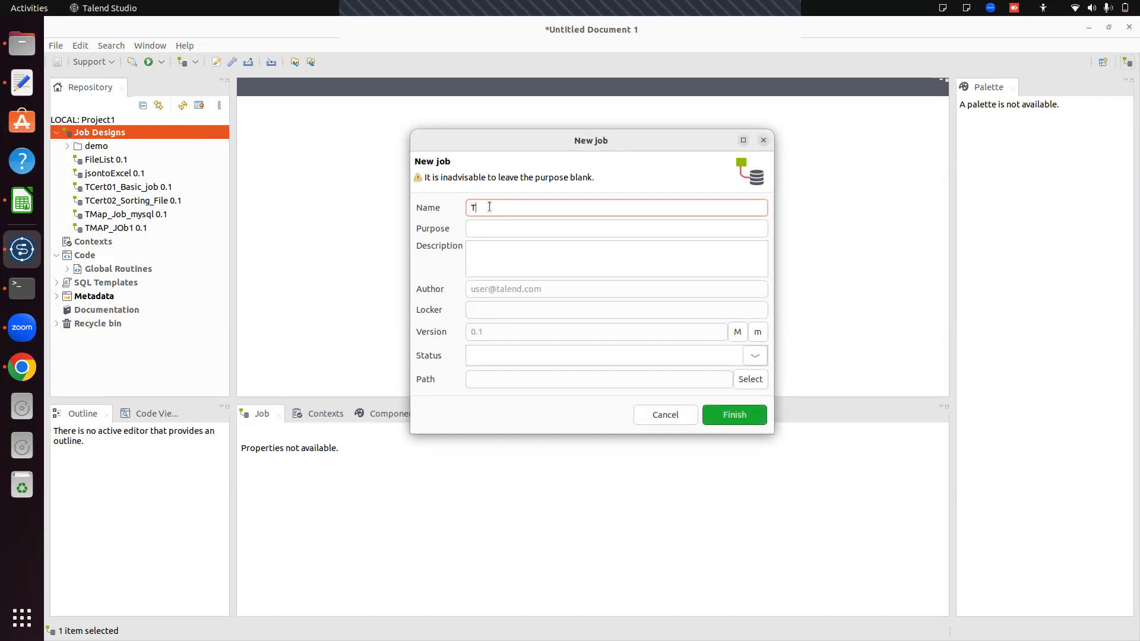
{"action": "type", "text": "Job"}
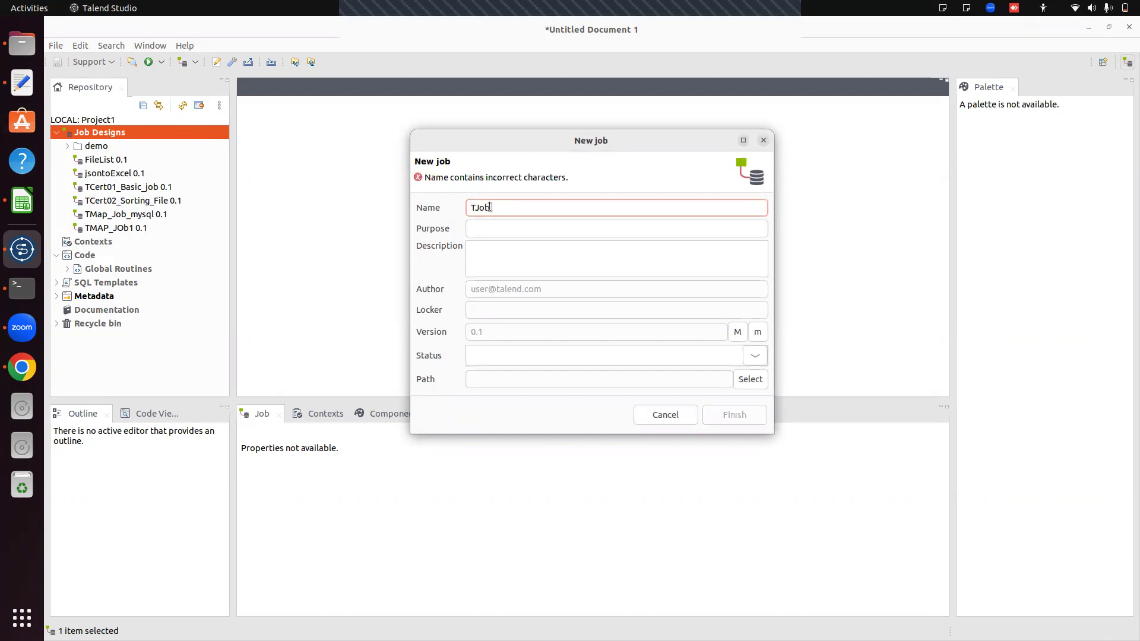
{"action": "key", "text": "BackSpace"}
{"action": "type", "text": "_"}
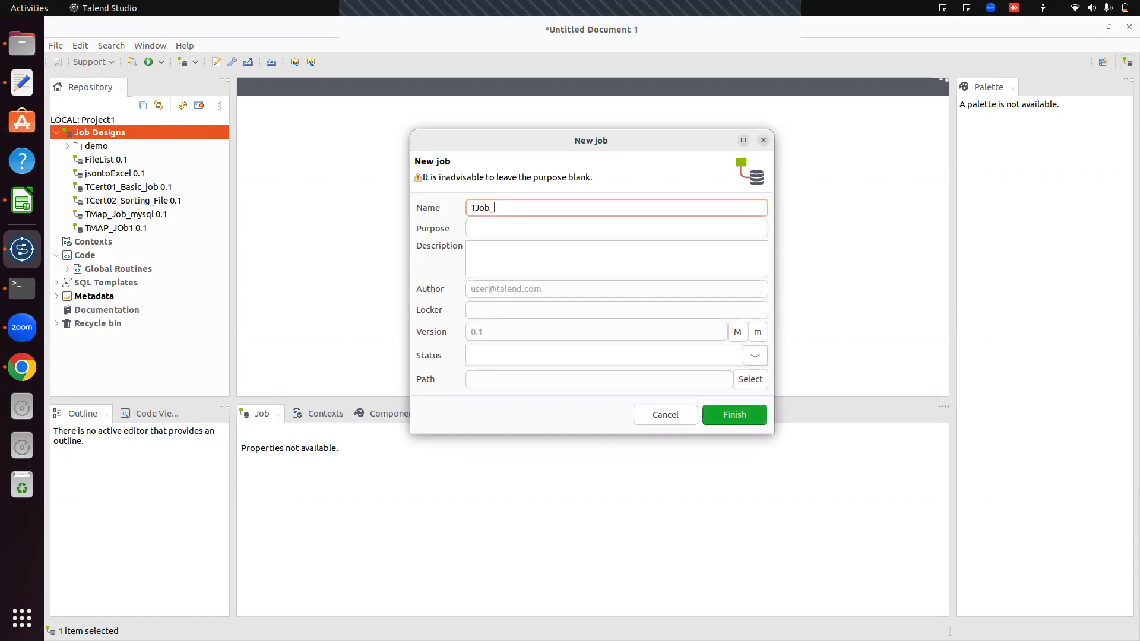
{"action": "type", "text": "Sorting_Delimited"}
- Give the new job the purpose "Sorting file" and description "Sorting delimited file and print it in console", and create it
{"action": "left_click", "coordinate": [515, 225]}
{"action": "type", "text": "Sorting"}
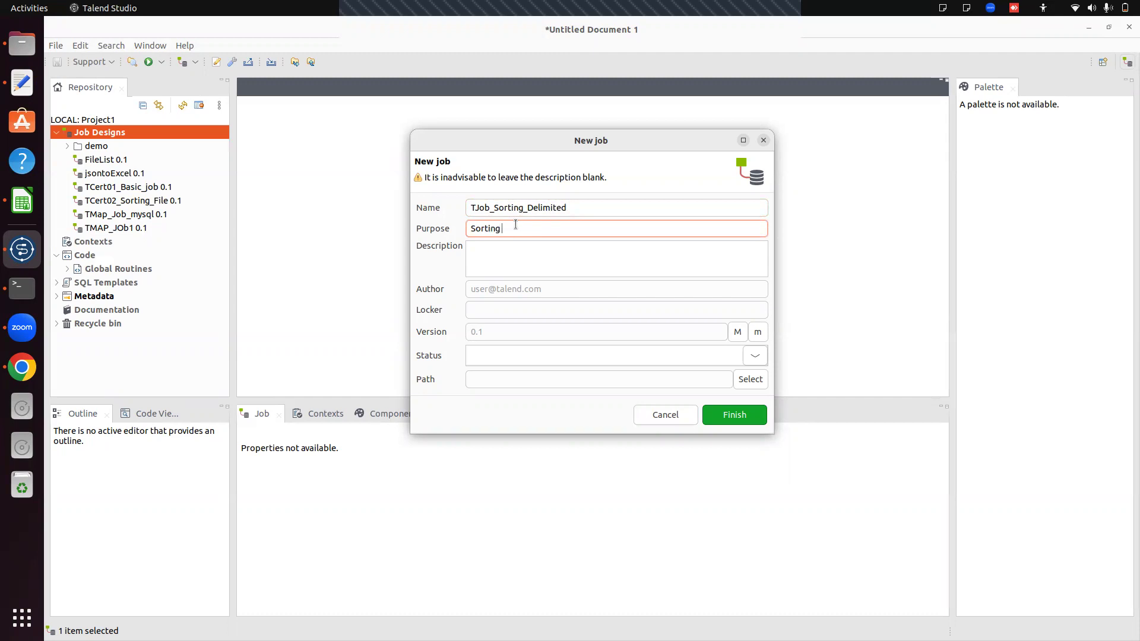
{"action": "type", "text": " file"}
{"action": "left_click", "coordinate": [516, 252]}
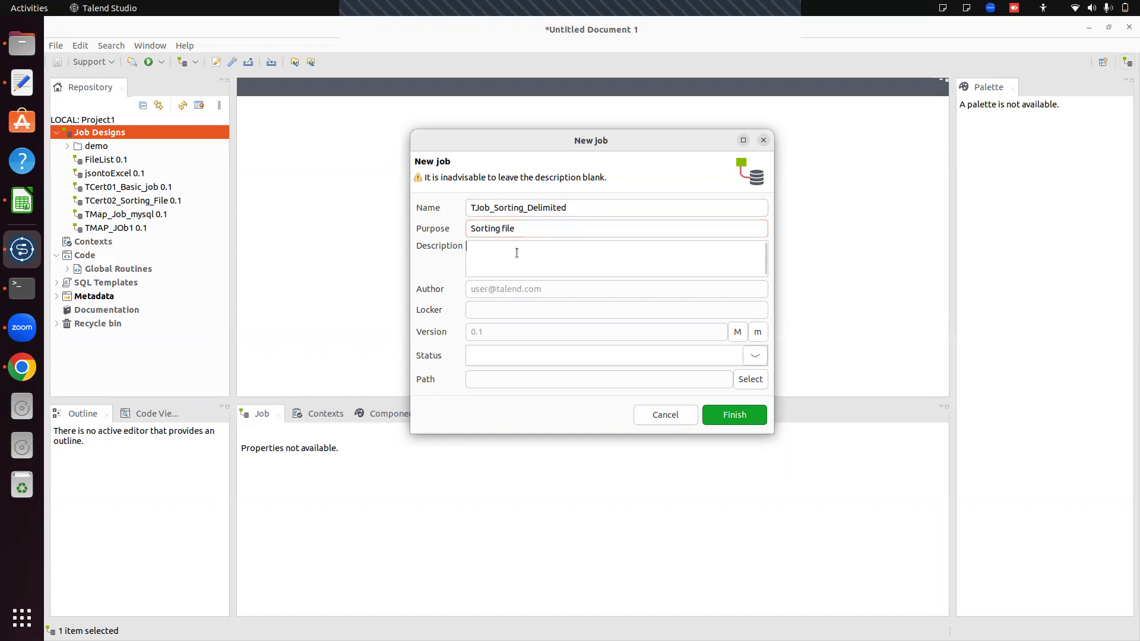
{"action": "type", "text": "S"}
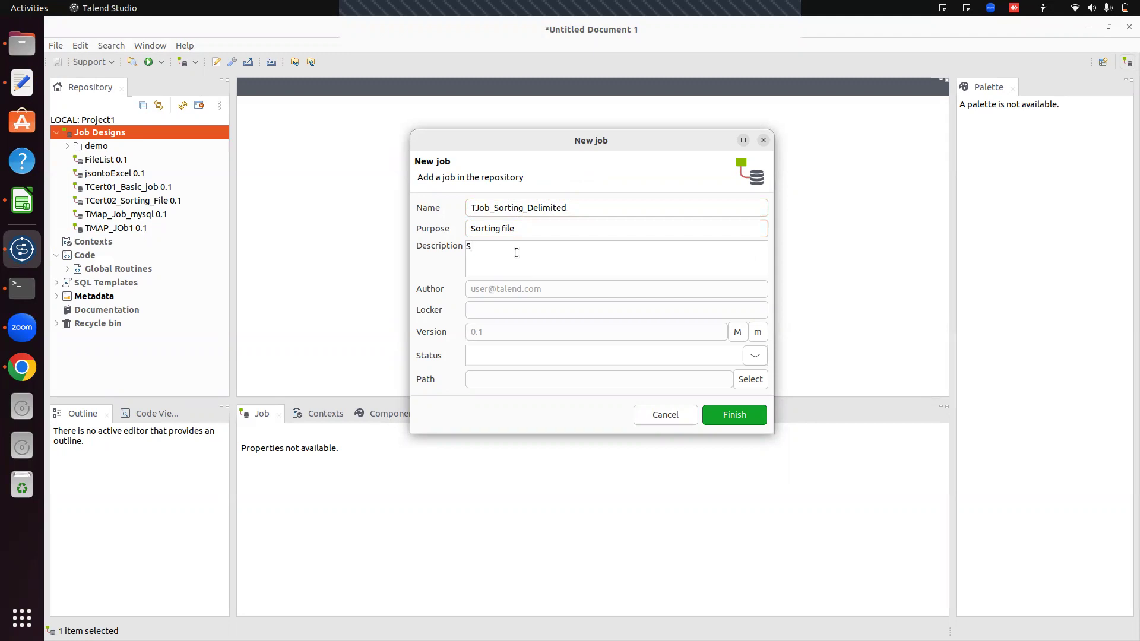
{"action": "type", "text": "orting"}
{"action": "type", "text": "delimited file and print it in console"}
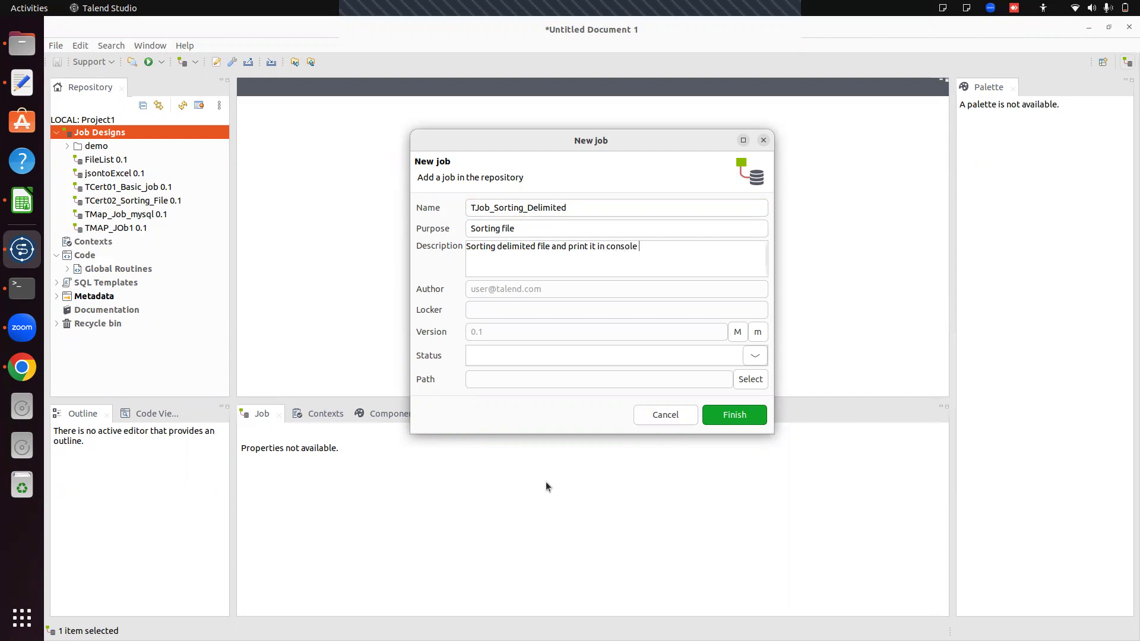
{"action": "left_click", "coordinate": [729, 421]}
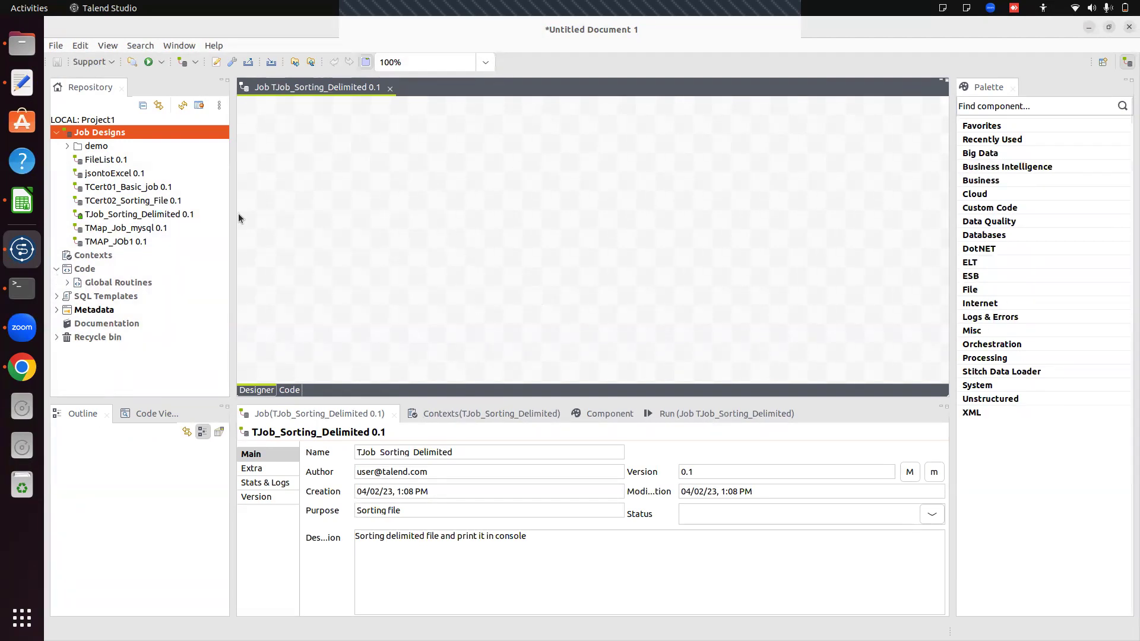
- Check the task notes in Text Editor, return to Talend Studio and add a tFileInputDelimited component to the job canvas
{"action": "left_click", "coordinate": [22, 82]}
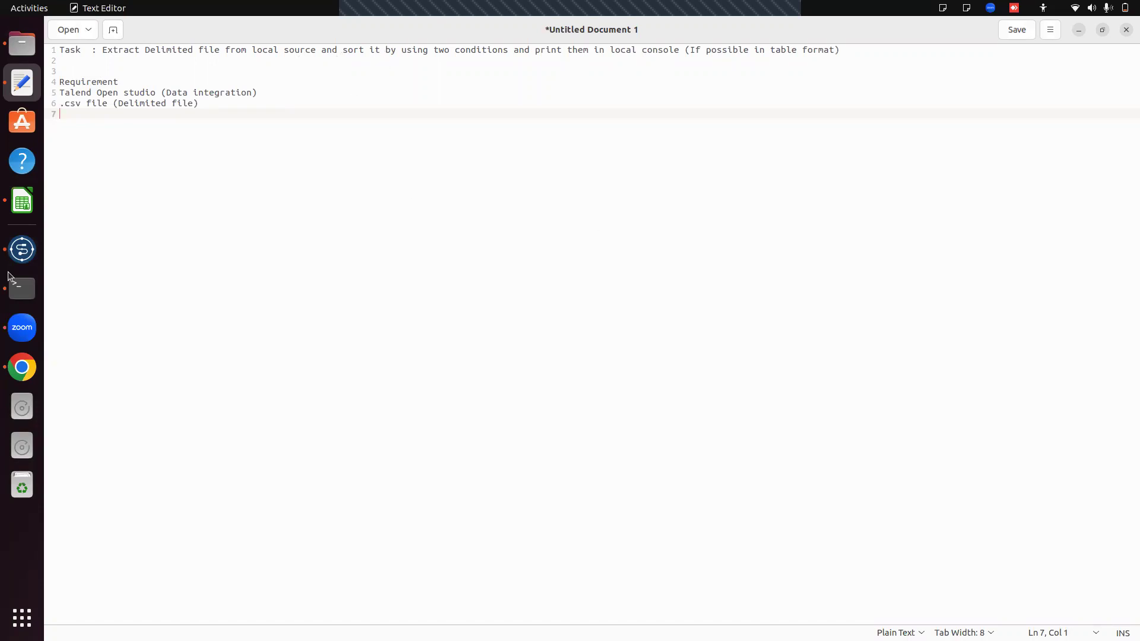
{"action": "left_click", "coordinate": [21, 250]}
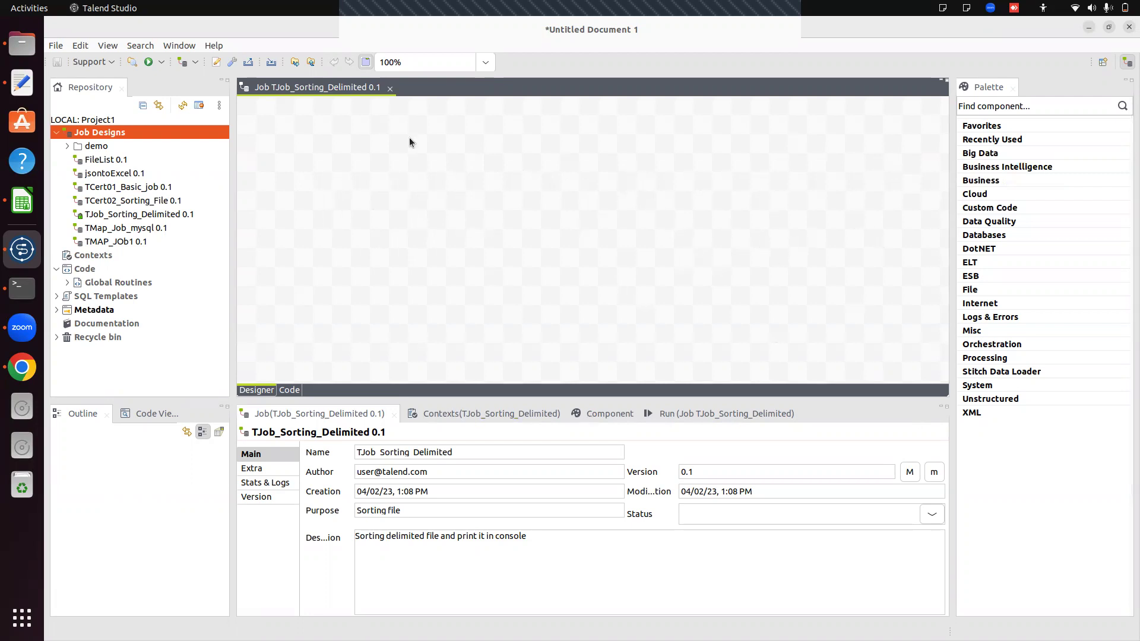
{"action": "type", "text": "t"}
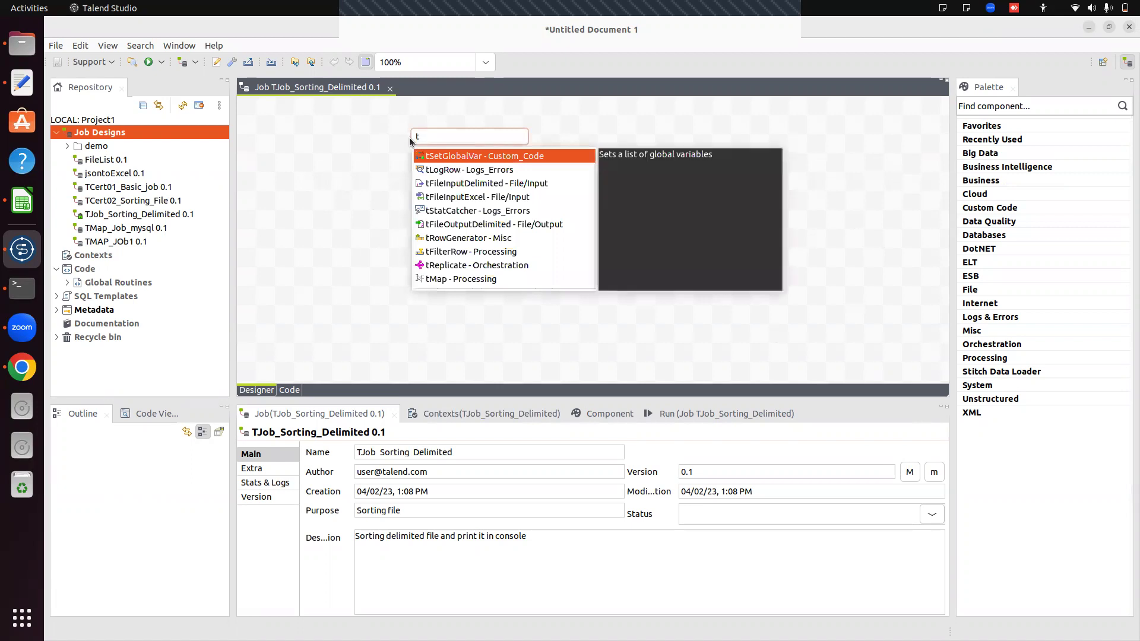
{"action": "type", "text": "file"}
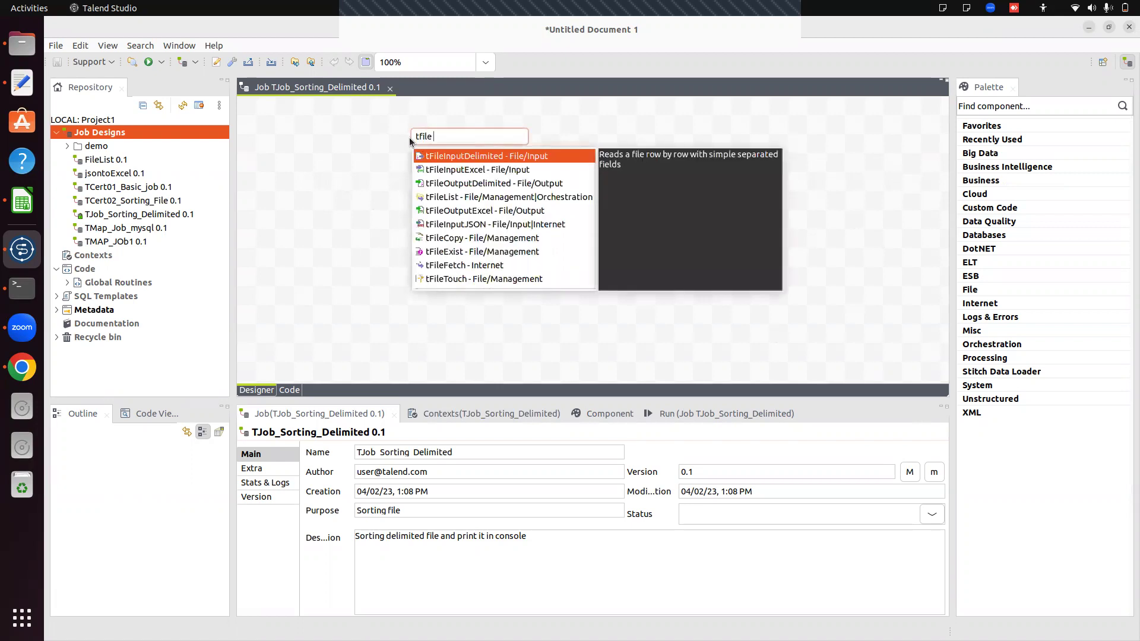
{"action": "key", "text": "Down"}
{"action": "key", "text": "Up"}
{"action": "key", "text": "Return"}
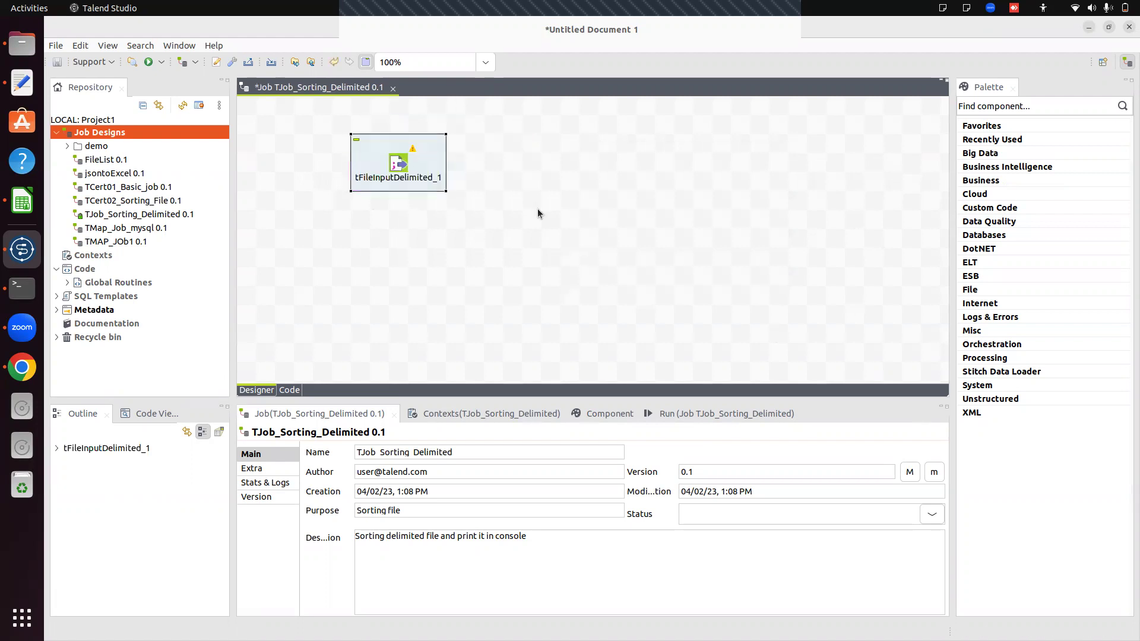
{"action": "left_click", "coordinate": [510, 152]}
{"action": "type", "text": "t"}
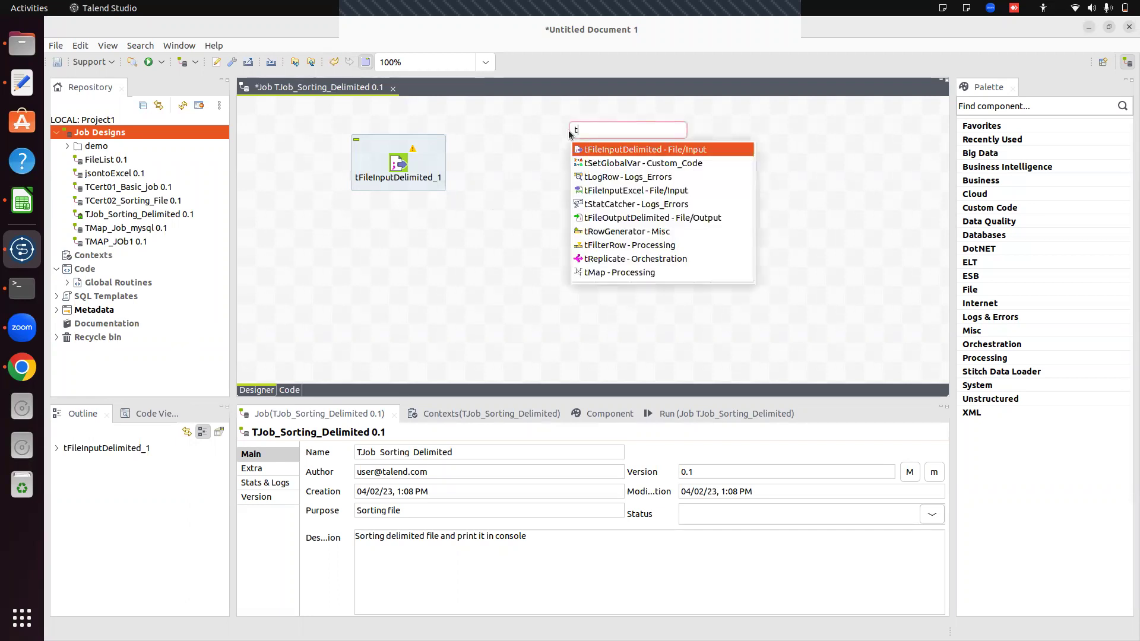
{"action": "type", "text": "fil"}
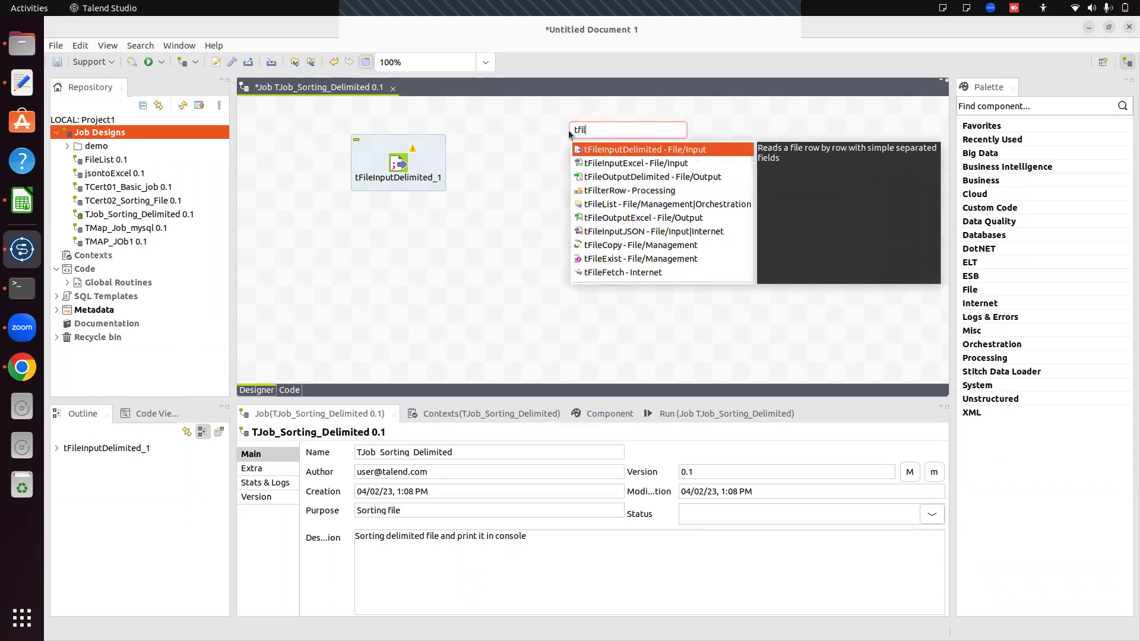
{"action": "type", "text": "ein"}
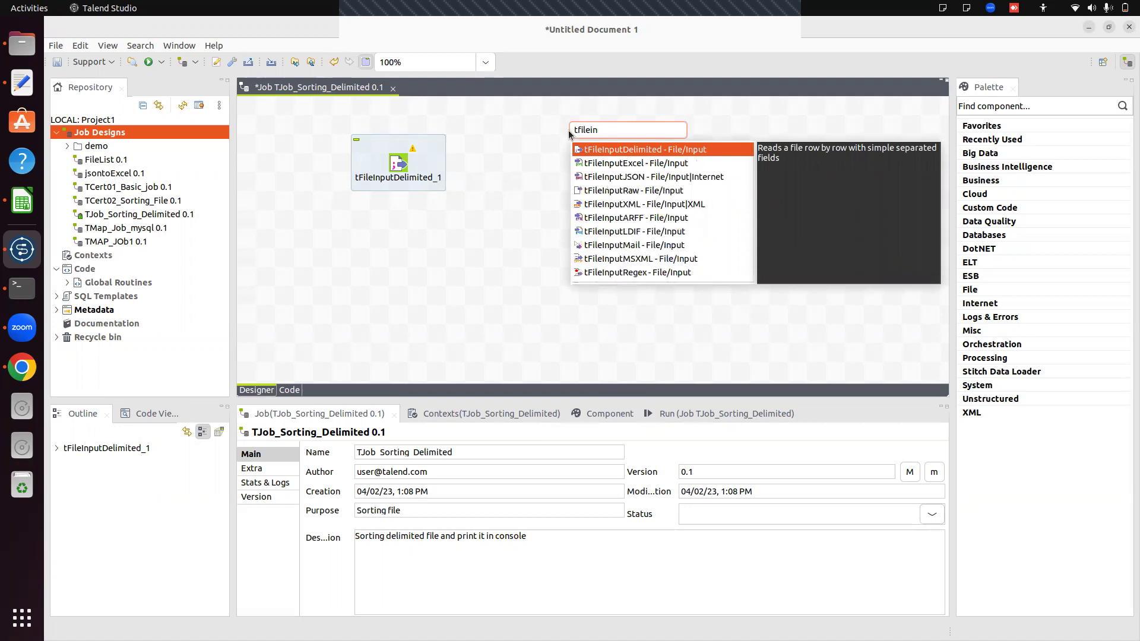
{"action": "key", "text": "BackSpace"}
{"action": "key", "text": "BackSpace"}
{"action": "key", "text": "BackSpace"}
{"action": "key", "text": "BackSpace"}
{"action": "key", "text": "BackSpace"}
{"action": "key", "text": "BackSpace"}
{"action": "key", "text": "BackSpace"}
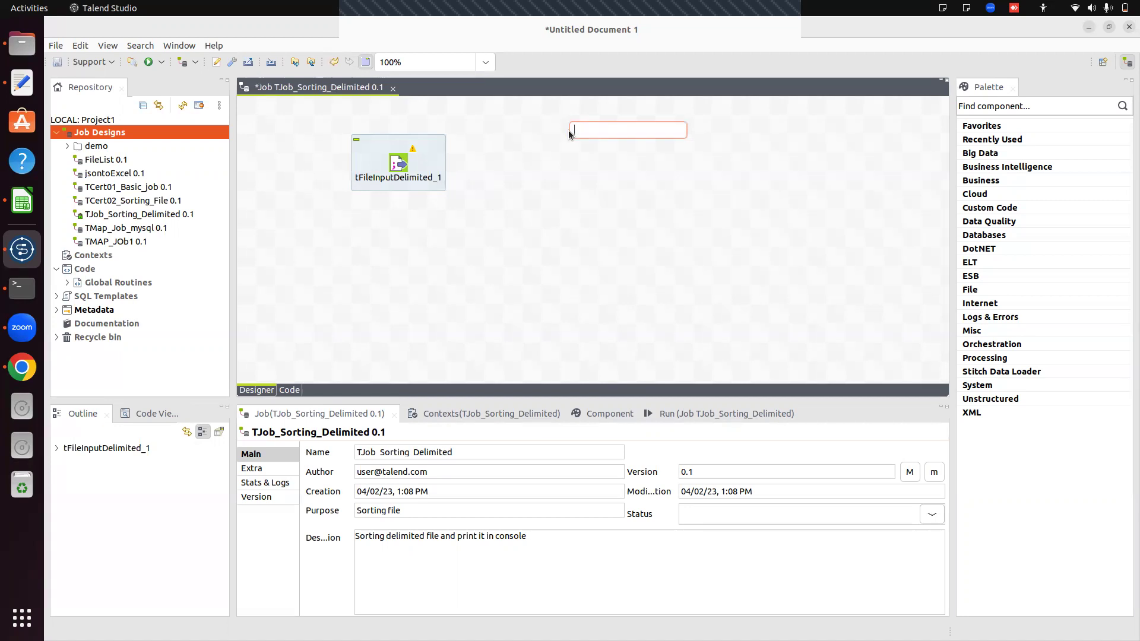
- Place a second tFileInputDelimited from the recently used components beside the first one, and clear the component search text
{"action": "left_click", "coordinate": [1013, 107]}
{"action": "type", "text": "tfil"}
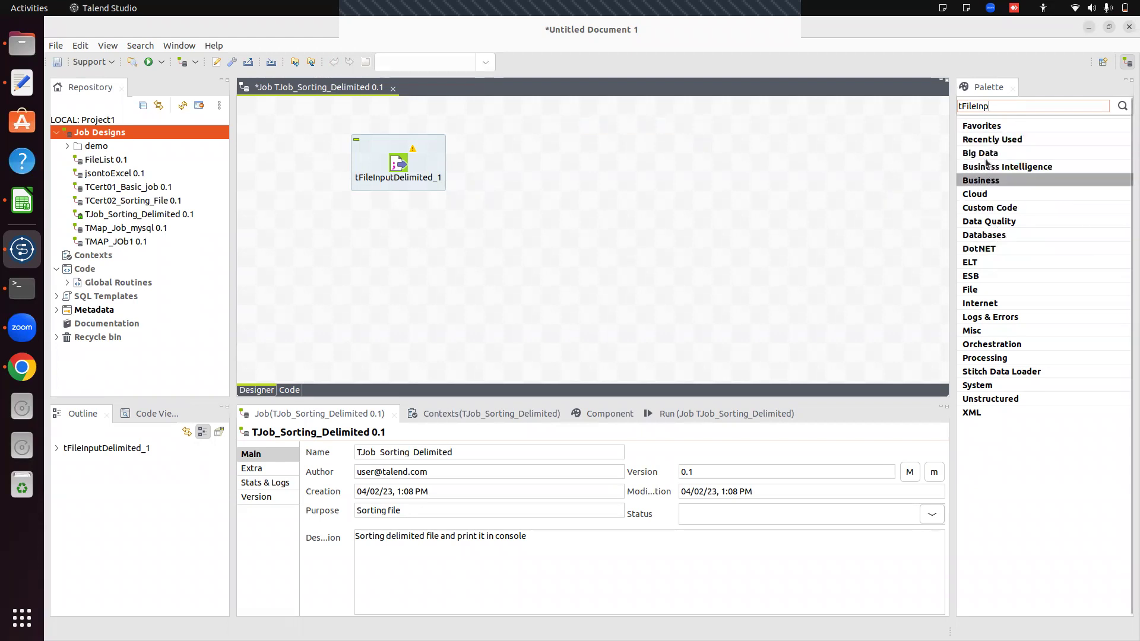
{"action": "left_click", "coordinate": [981, 140]}
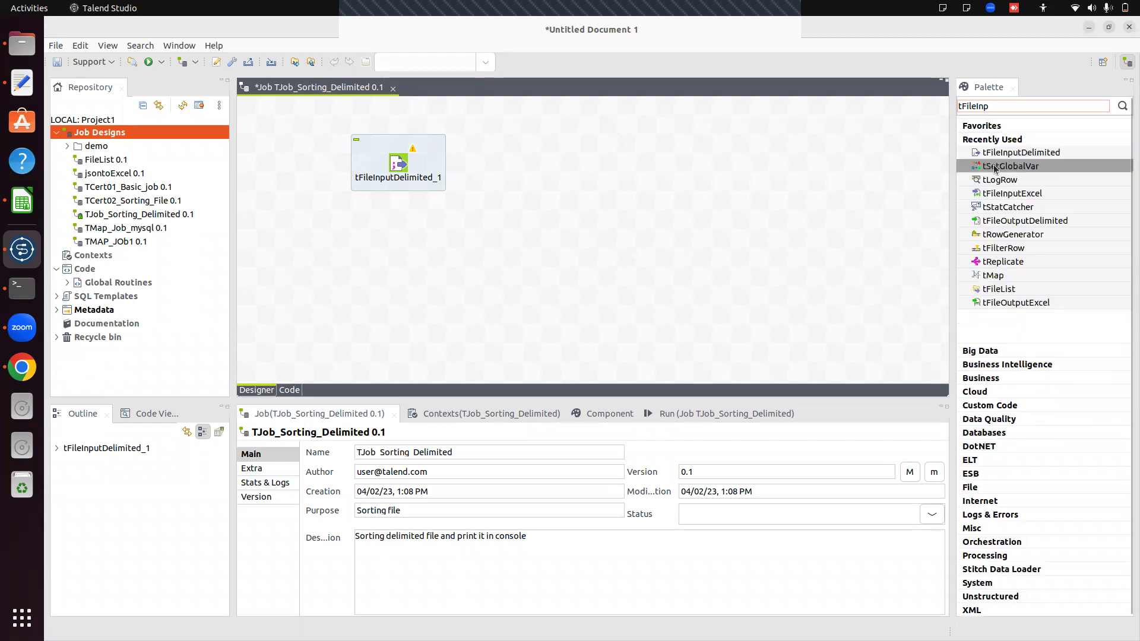
{"action": "left_click_drag", "start_coordinate": [1017, 153], "coordinate": [549, 172]}
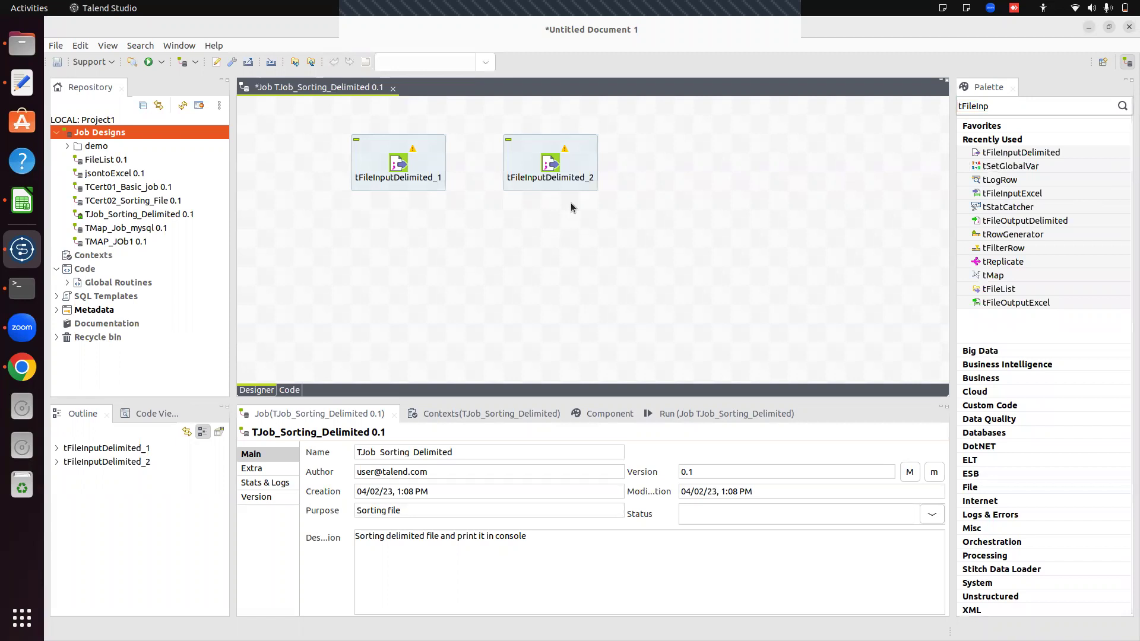
{"action": "left_click", "coordinate": [1008, 107]}
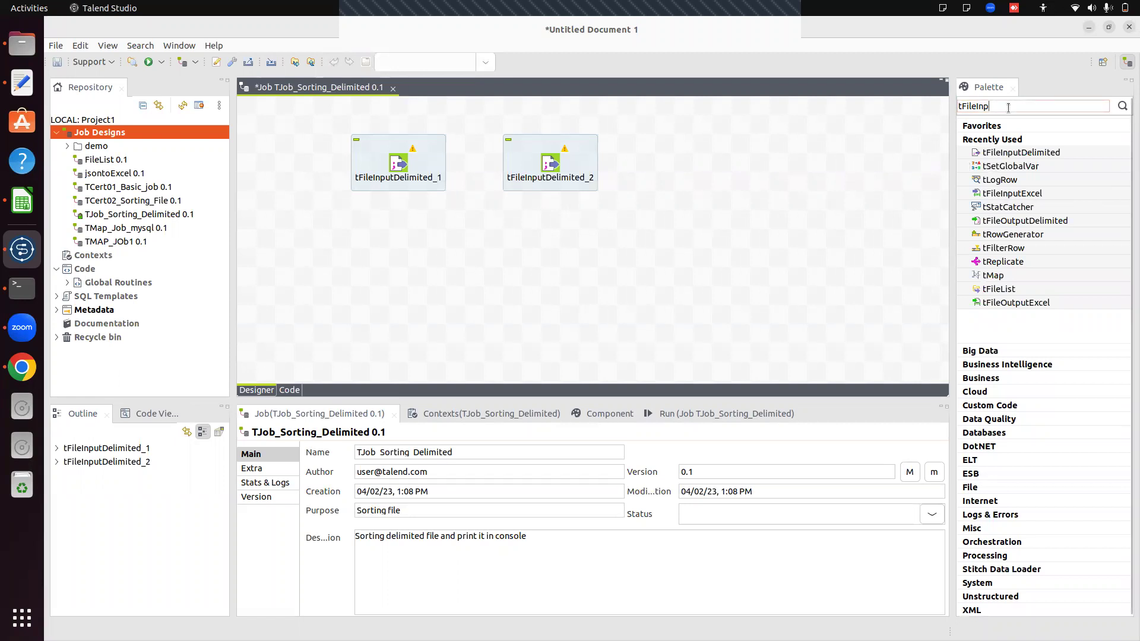
{"action": "key", "text": "BackSpace"}
{"action": "key", "text": "BackSpace"}
{"action": "key", "text": "BackSpace"}
{"action": "key", "text": "BackSpace"}
{"action": "key", "text": "BackSpace"}
{"action": "key", "text": "BackSpace"}
{"action": "key", "text": "BackSpace"}
{"action": "key", "text": "BackSpace"}
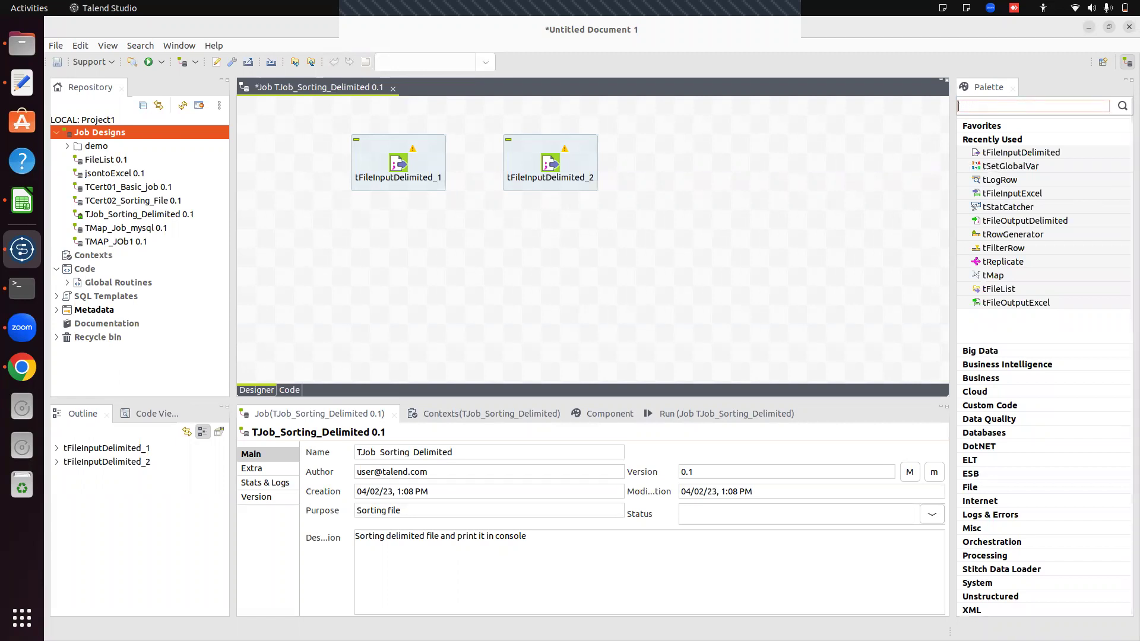
- Delete the second tFileInputDelimited component from the job canvas
{"action": "left_click", "coordinate": [552, 196]}
{"action": "left_click", "coordinate": [552, 165]}
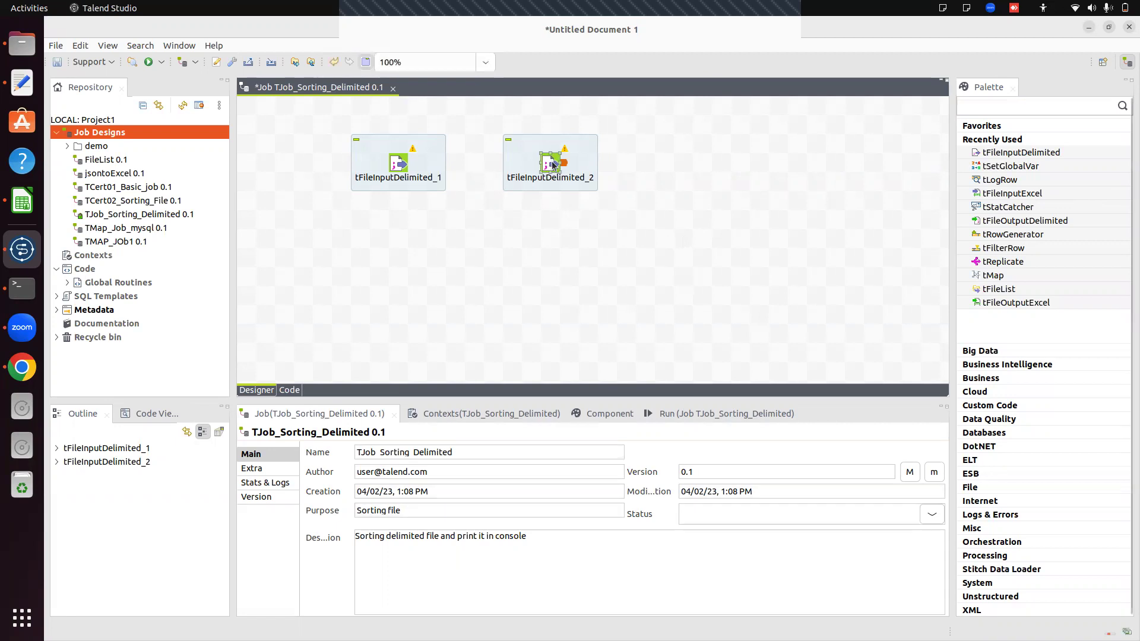
{"action": "key", "text": "Delete"}
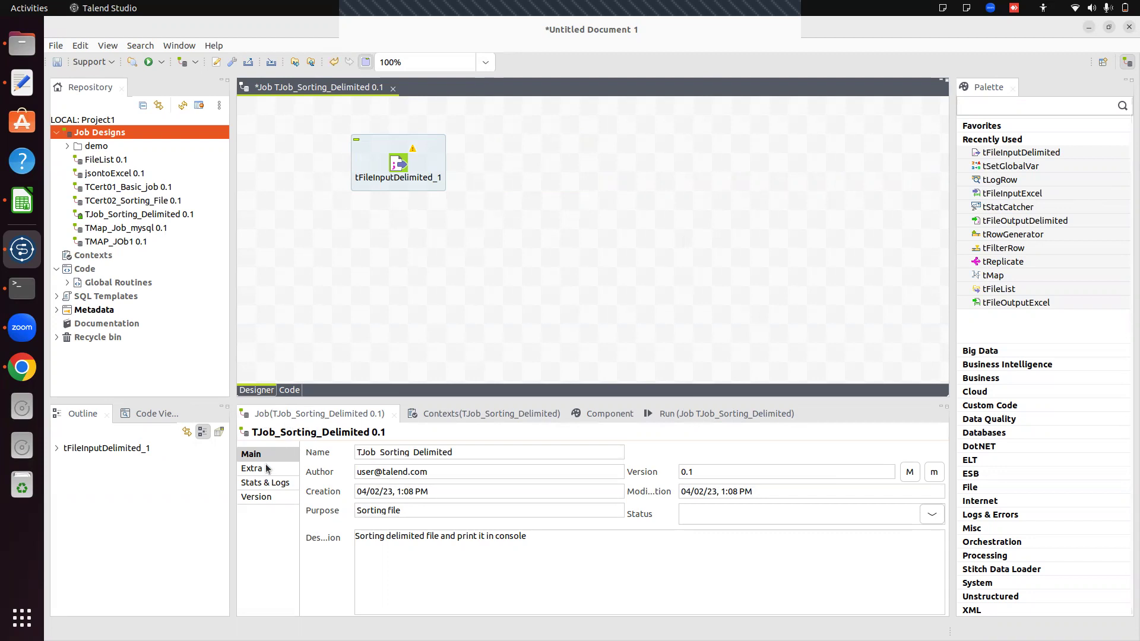
- Open the basic component settings of the remaining tFileInputDelimited component
{"action": "left_click", "coordinate": [390, 168]}
{"action": "left_click", "coordinate": [451, 413]}
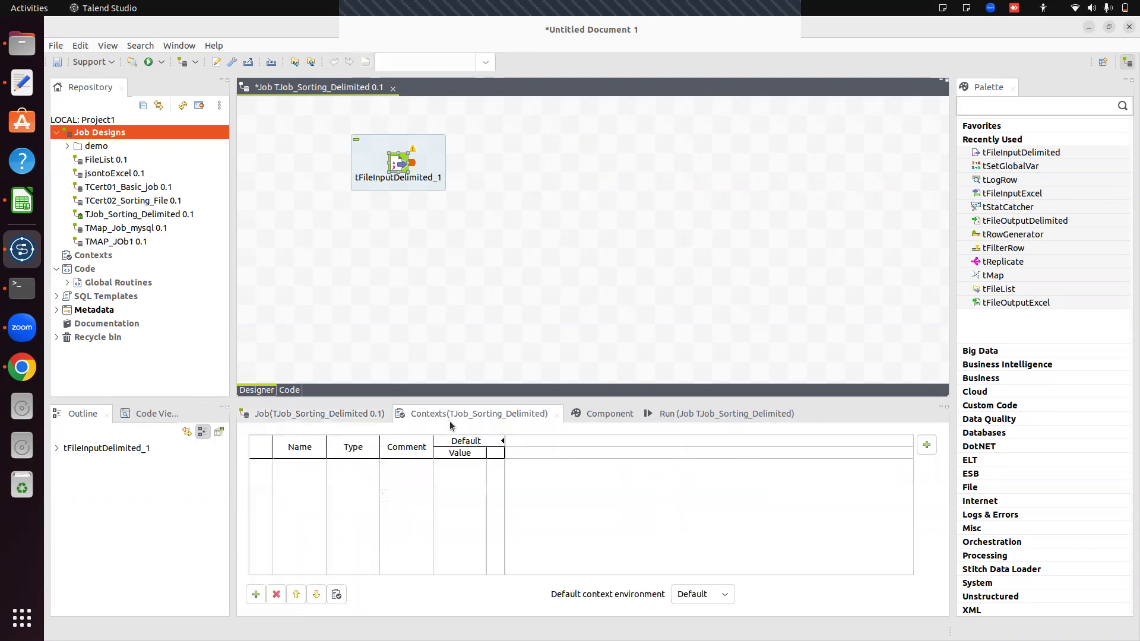
{"action": "left_click", "coordinate": [609, 413]}
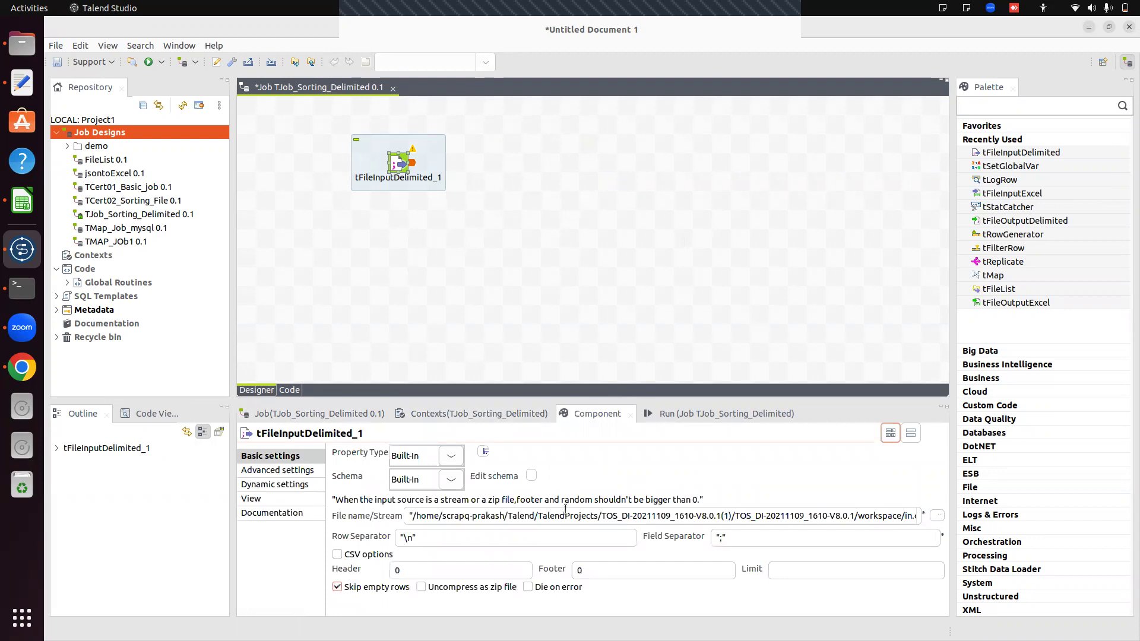
- Resize the component settings area and open the schema editor of the tFileInputDelimited component
{"action": "left_click_drag", "start_coordinate": [617, 397], "coordinate": [617, 276]}
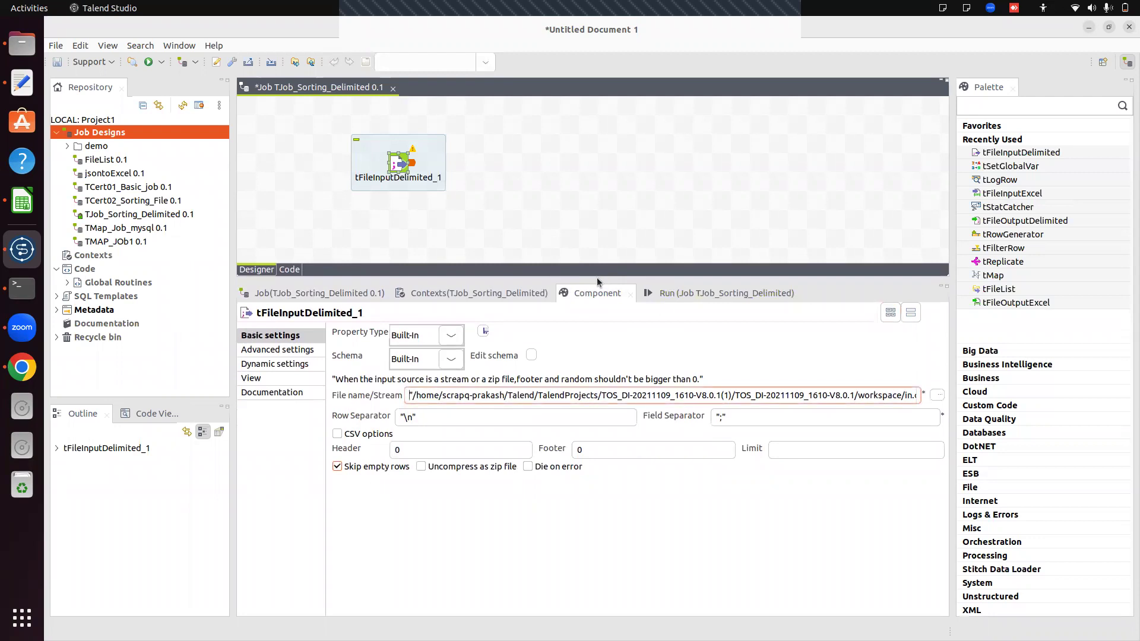
{"action": "left_click_drag", "start_coordinate": [598, 278], "coordinate": [595, 333]}
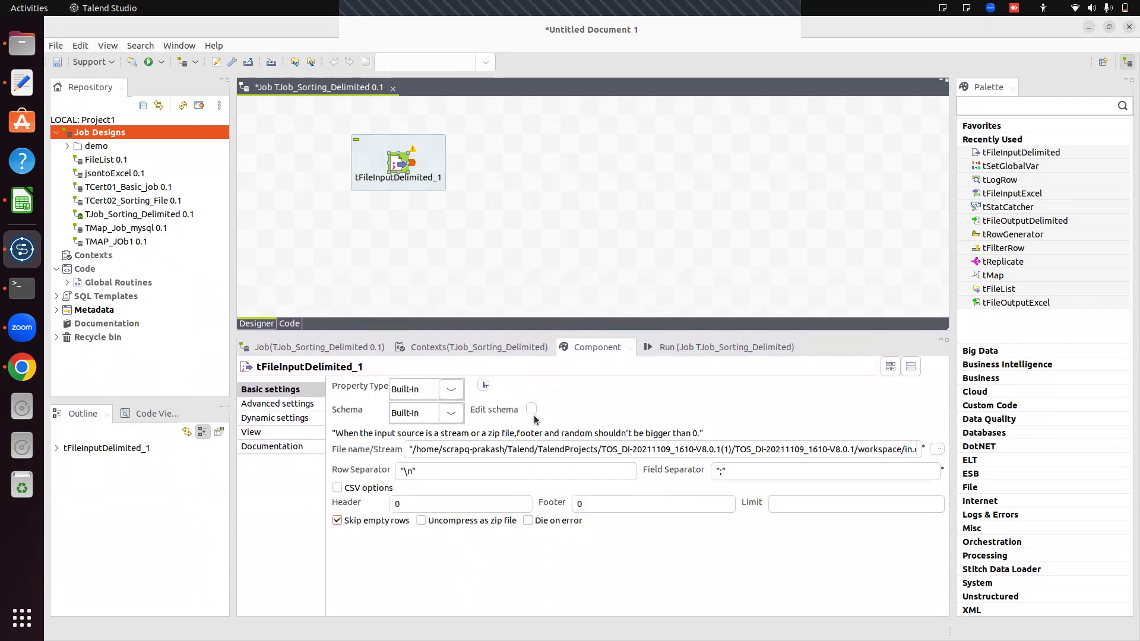
{"action": "left_click", "coordinate": [531, 409]}
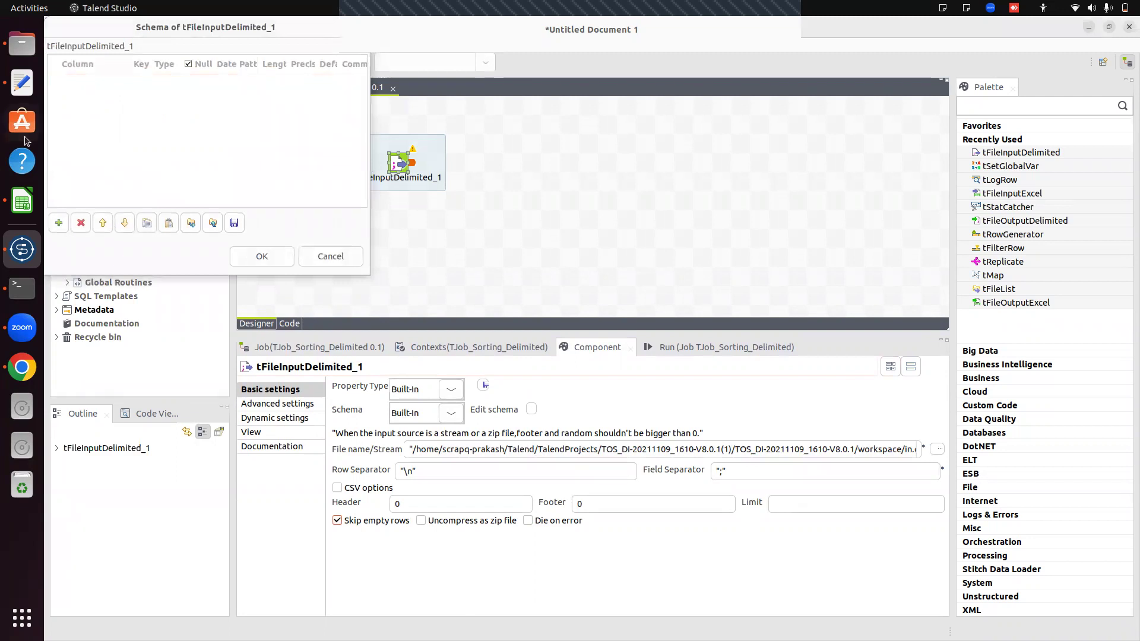
- Check the column headers of the source file in LibreOffice Calc, select the id header text and return to Talend Studio
{"action": "left_click", "coordinate": [22, 201]}
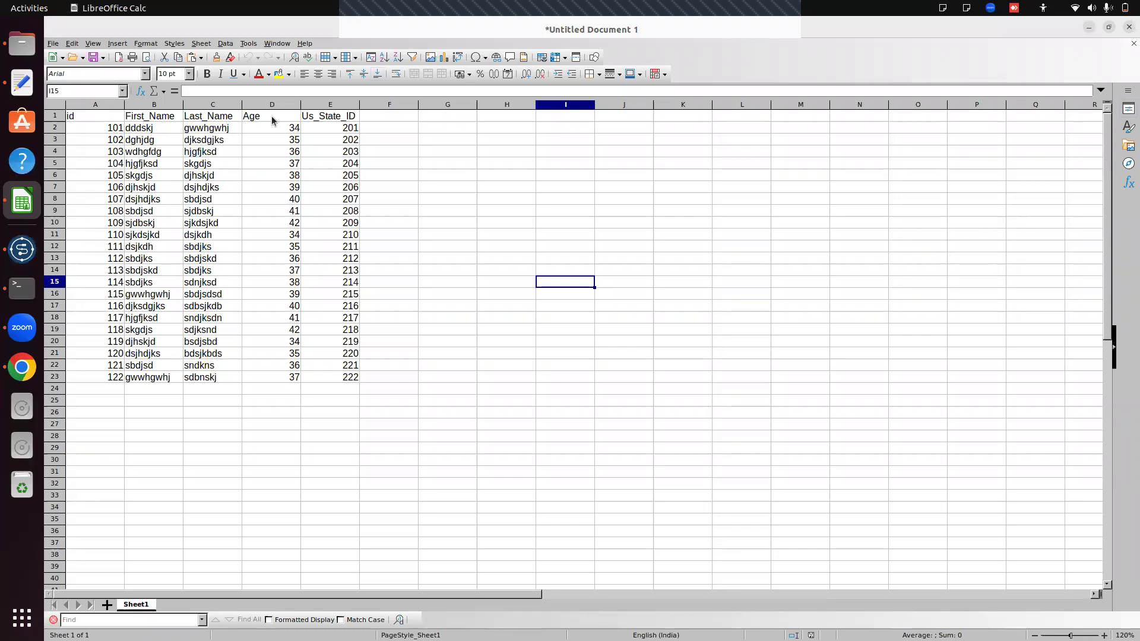
{"action": "double_click", "coordinate": [94, 118]}
{"action": "double_click", "coordinate": [94, 116]}
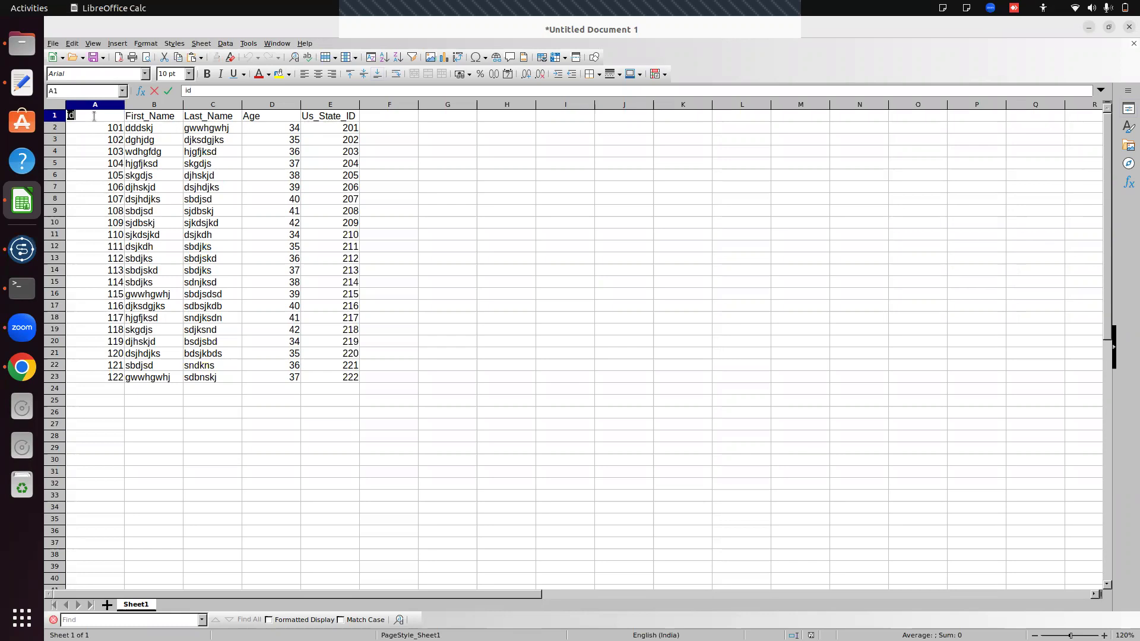
{"action": "left_click", "coordinate": [22, 249]}
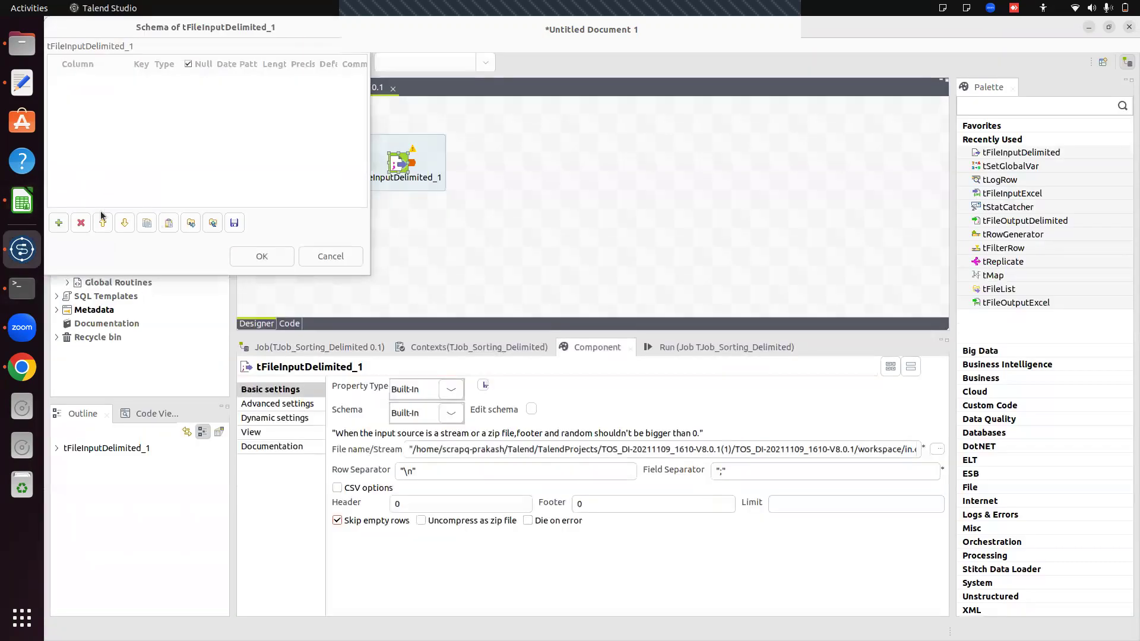
- Add five new columns to the tFileInputDelimited schema
{"action": "left_click", "coordinate": [59, 224]}
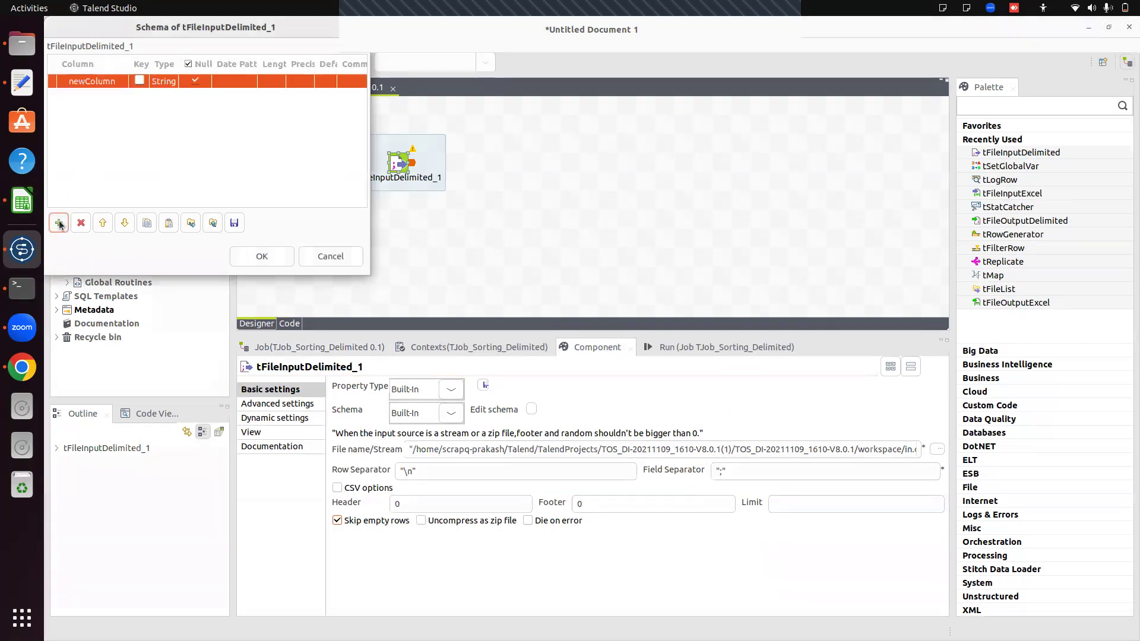
{"action": "left_click", "coordinate": [58, 224]}
{"action": "left_click", "coordinate": [59, 223]}
{"action": "left_click", "coordinate": [59, 224]}
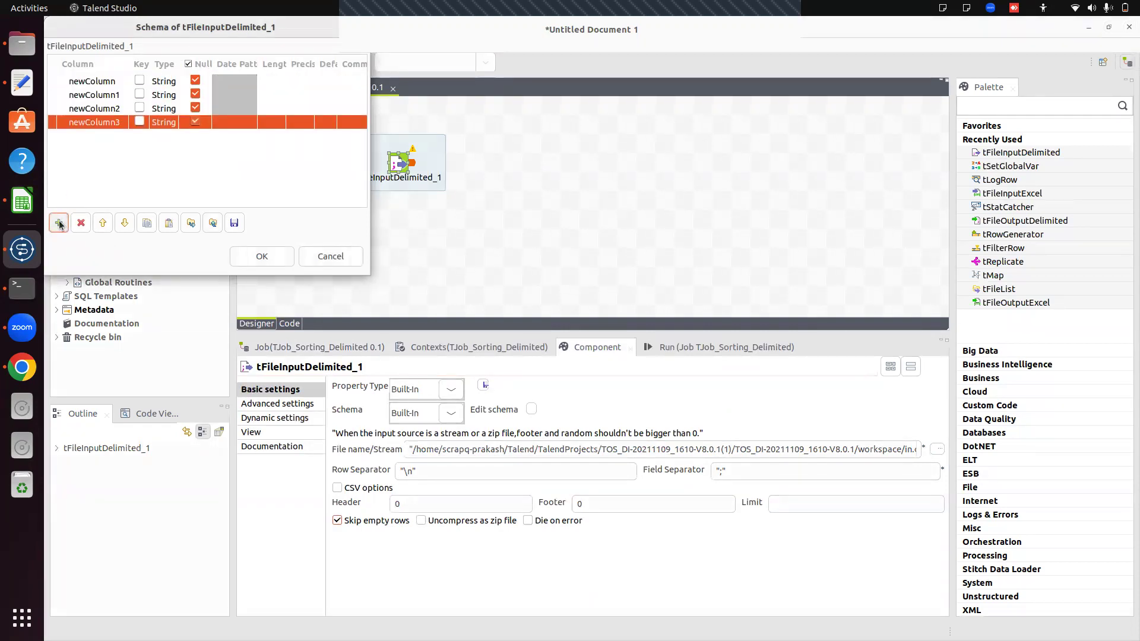
{"action": "left_click", "coordinate": [59, 224]}
{"action": "left_click", "coordinate": [22, 202]}
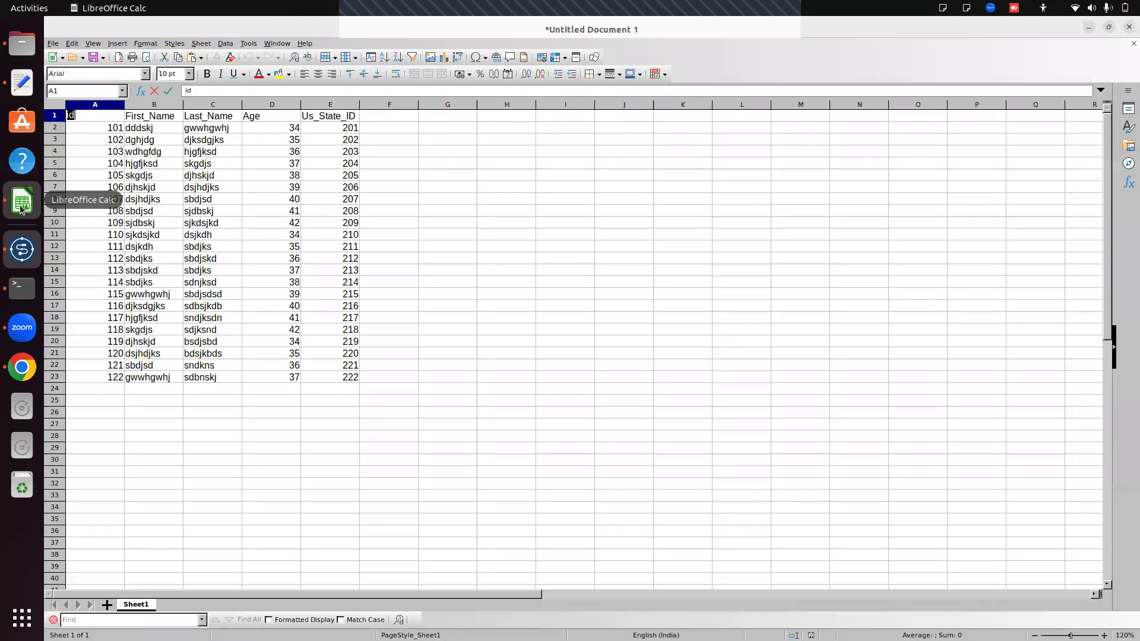
{"action": "key", "text": "BackSpace"}
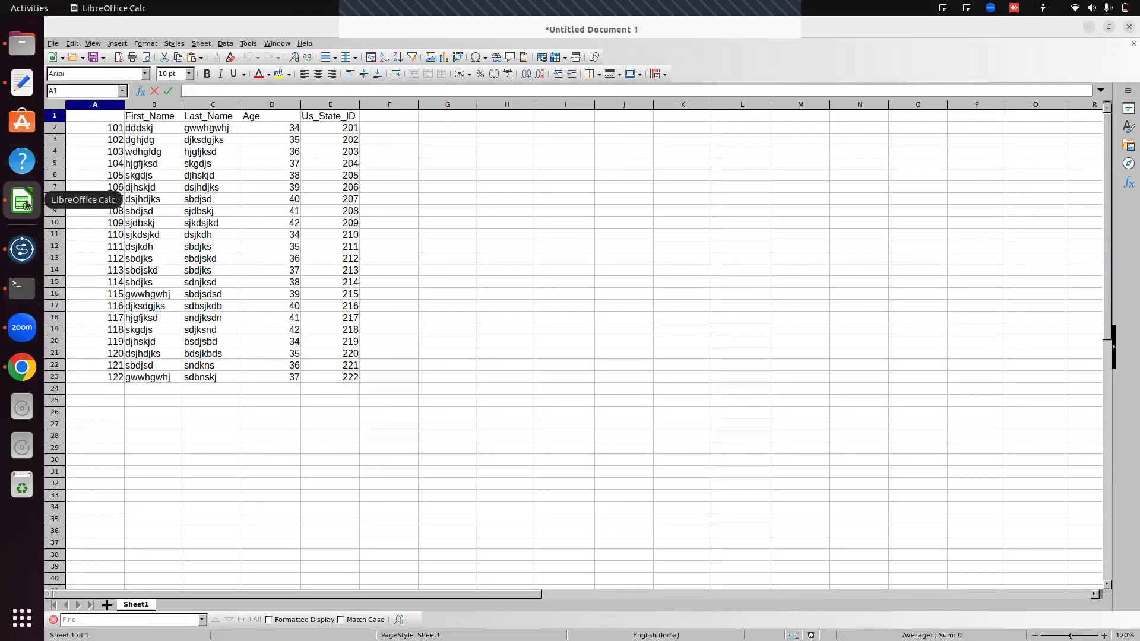
{"action": "left_click", "coordinate": [22, 249]}
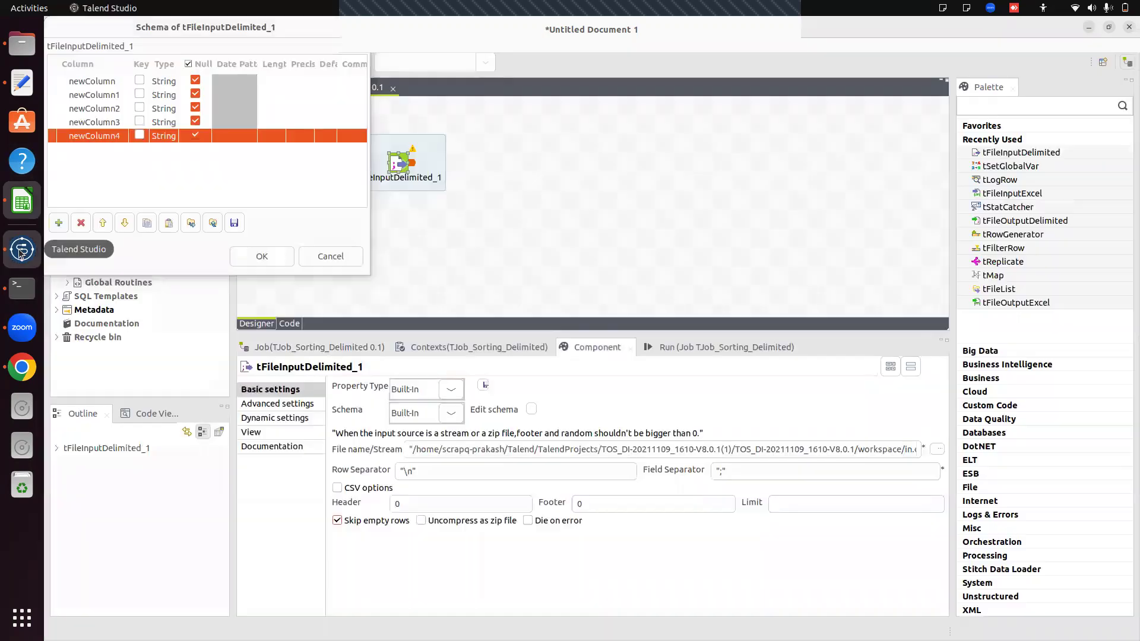
- Rename the first schema column id and set its type to Integer
{"action": "left_click", "coordinate": [108, 81]}
{"action": "type", "text": "id"}
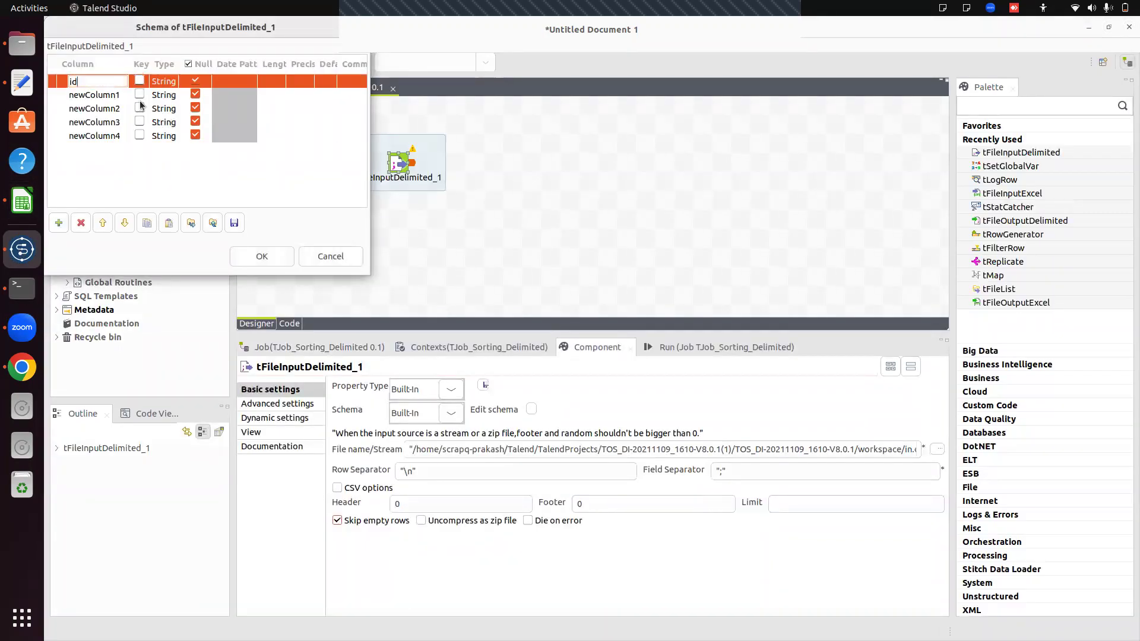
{"action": "left_click", "coordinate": [177, 82]}
{"action": "left_click", "coordinate": [182, 83]}
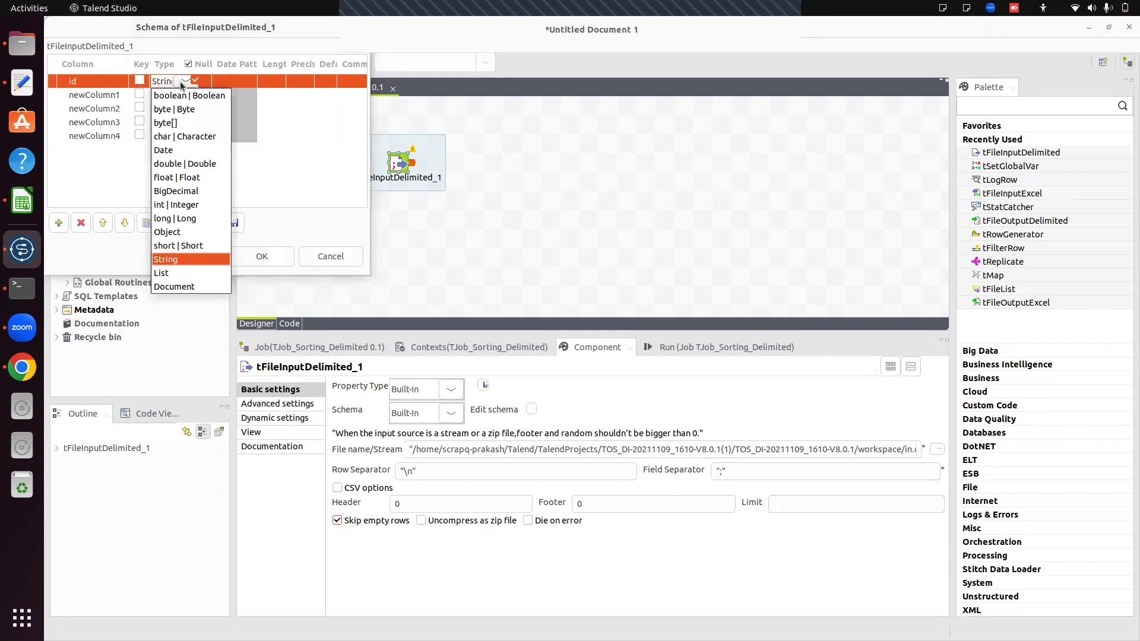
{"action": "left_click", "coordinate": [173, 205]}
- Copy the First_Name header from the sheet in LibreOffice Calc and use it as the second schema column's name in Talend Studio
{"action": "left_click", "coordinate": [88, 95]}
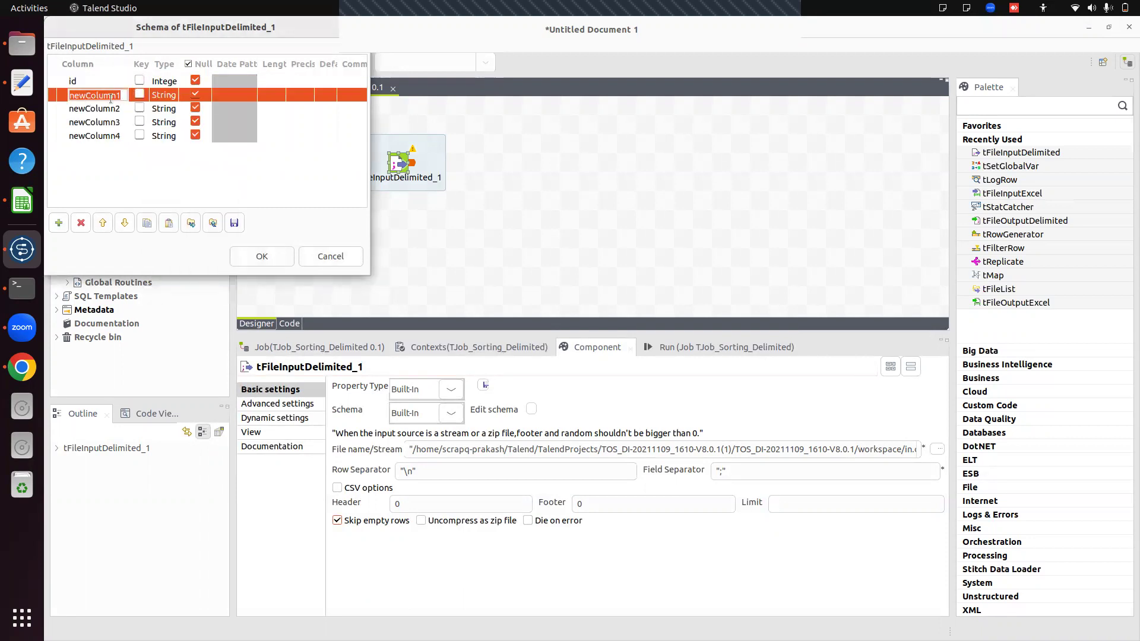
{"action": "key", "text": "alt+Tab"}
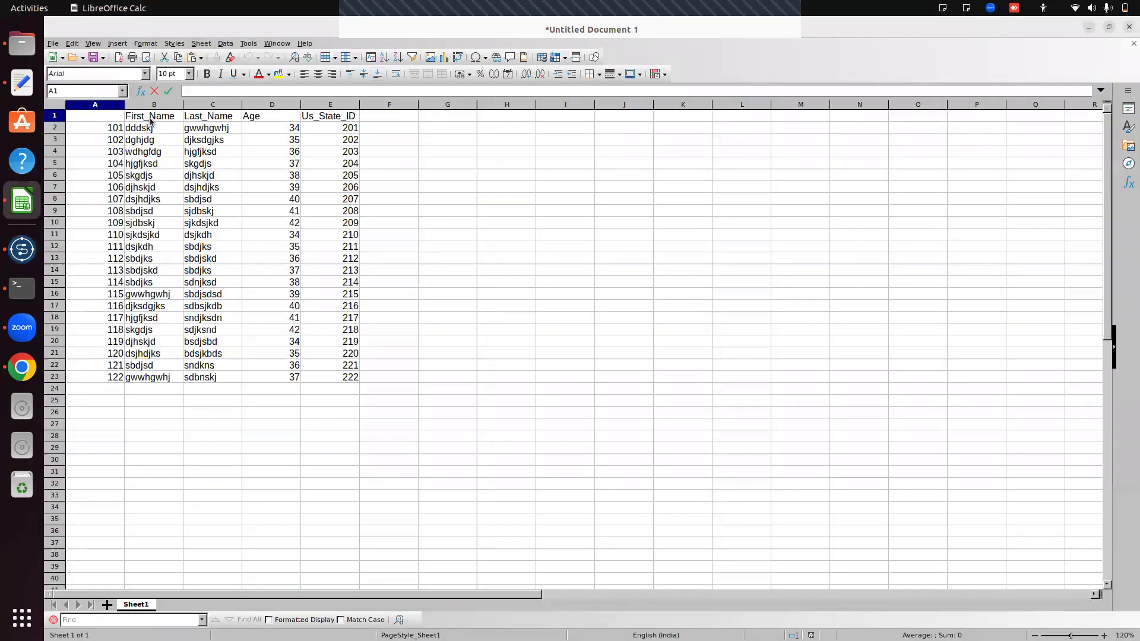
{"action": "left_click", "coordinate": [150, 117]}
{"action": "double_click", "coordinate": [146, 116]}
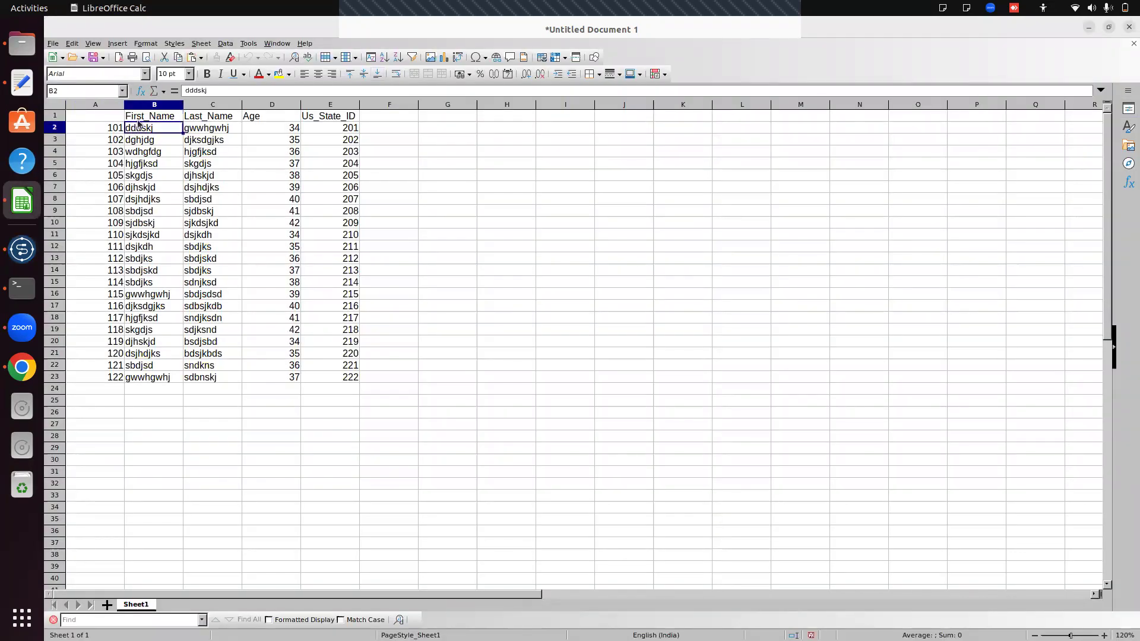
{"action": "double_click", "coordinate": [142, 116]}
{"action": "key", "text": "ctrl+c"}
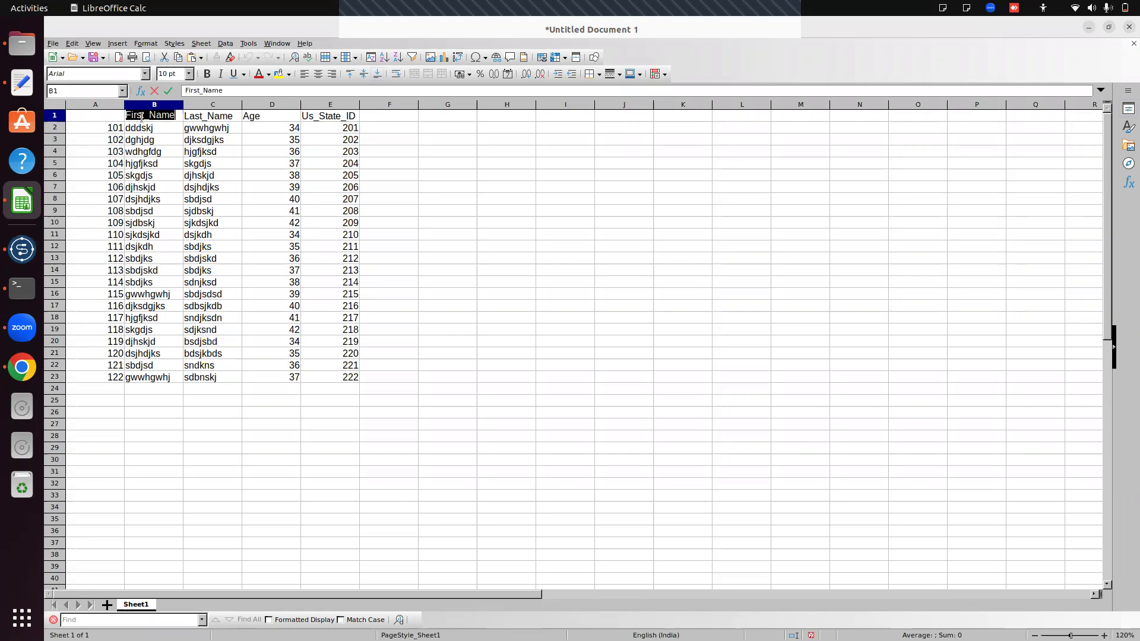
{"action": "key", "text": "alt+Tab"}
{"action": "left_click", "coordinate": [119, 94]}
{"action": "key", "text": "ctrl+v"}
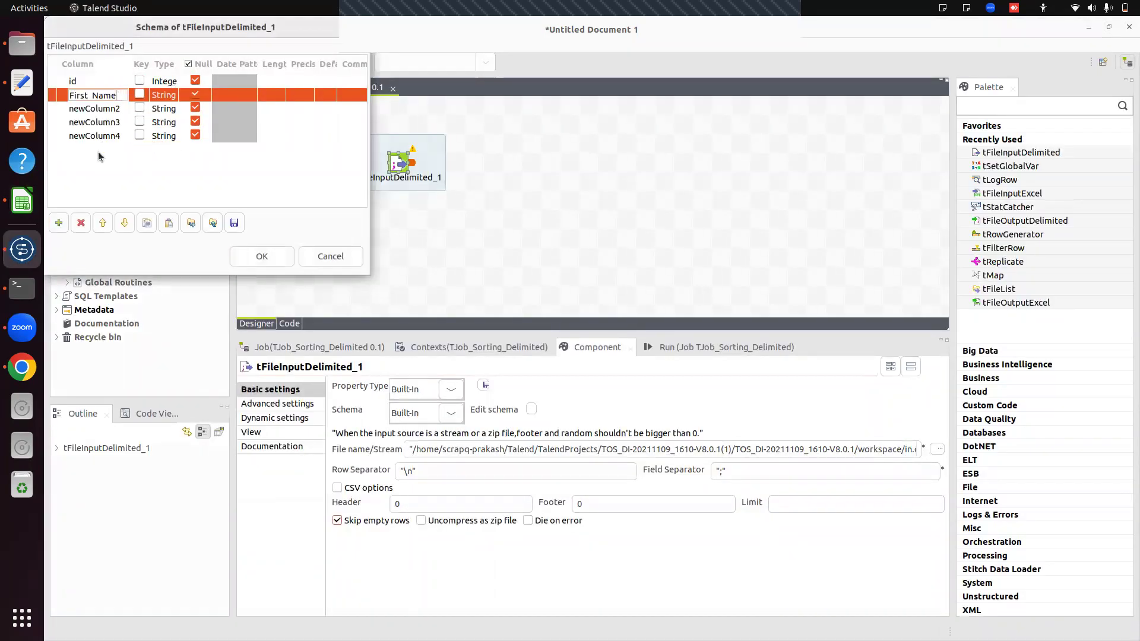
- Switch to LibreOffice Calc and enter the missing header id in cell A1
{"action": "left_click", "coordinate": [98, 85]}
{"action": "left_click", "coordinate": [95, 82]}
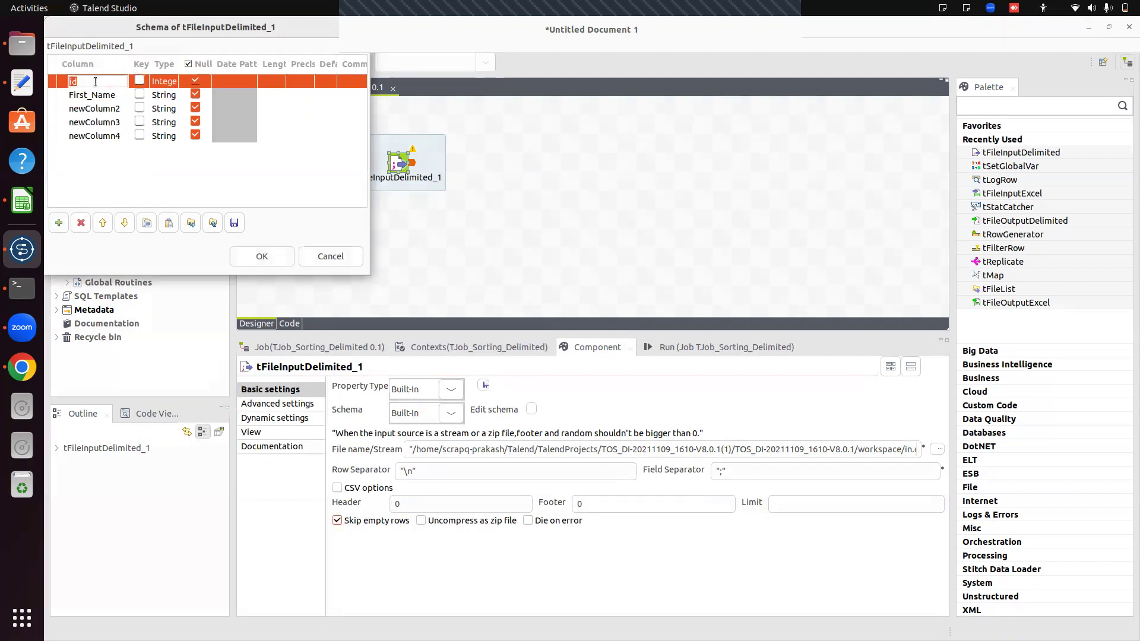
{"action": "key", "text": "alt+Tab"}
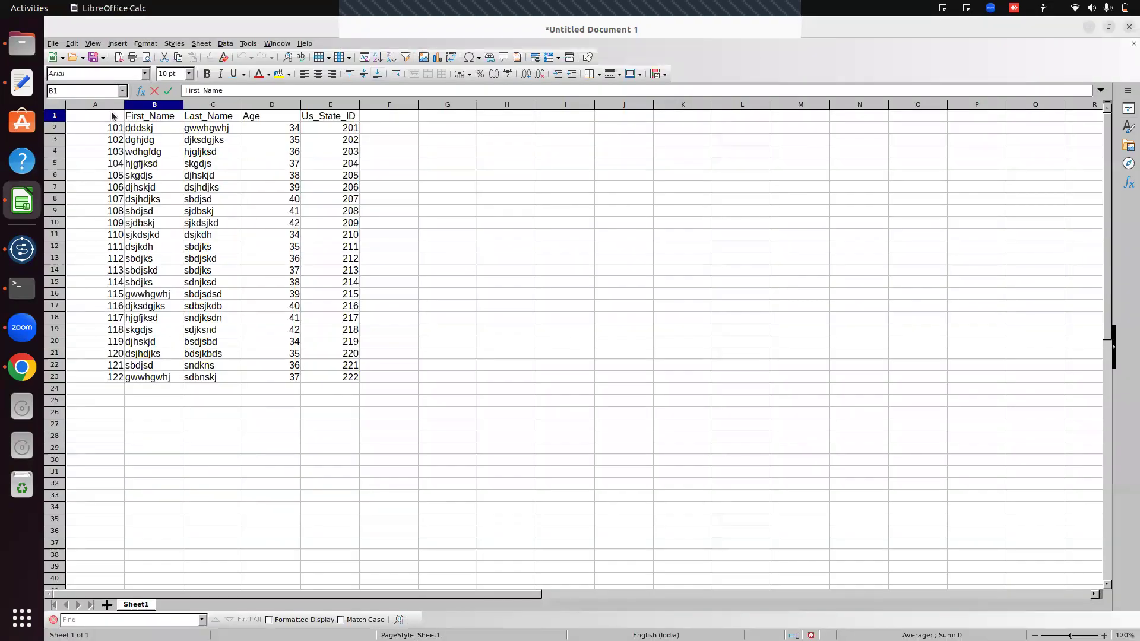
{"action": "double_click", "coordinate": [113, 116]}
{"action": "type", "text": "id"}
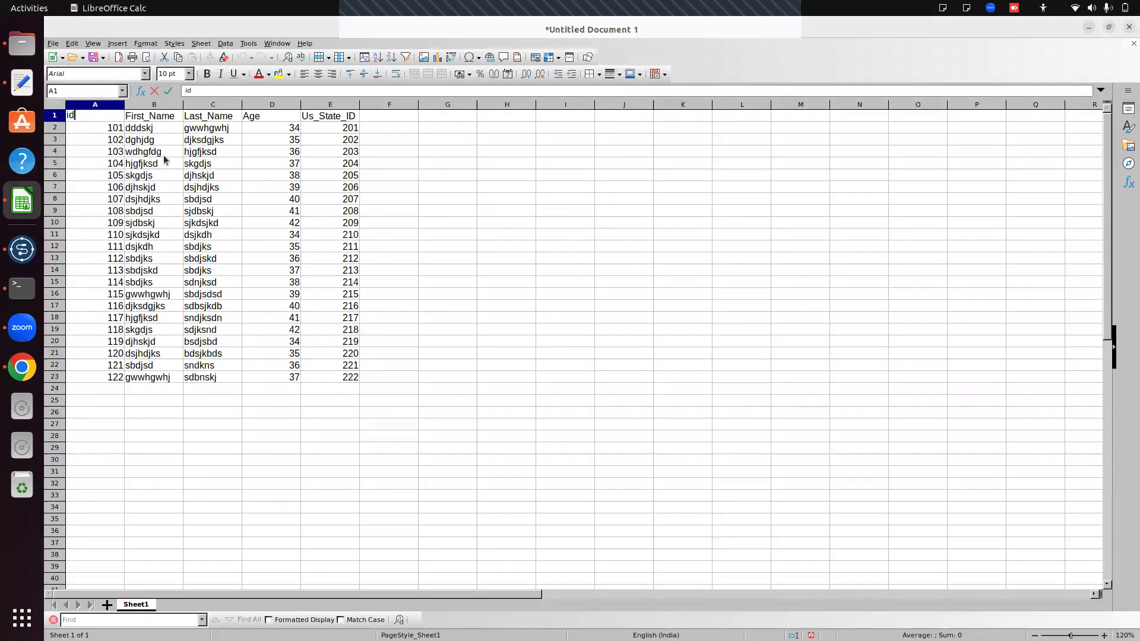
{"action": "left_click", "coordinate": [165, 156]}
- Copy the Last_Name header from the sheet and use it as the third schema column's name in Talend Studio
{"action": "left_click", "coordinate": [205, 116]}
{"action": "double_click", "coordinate": [200, 114]}
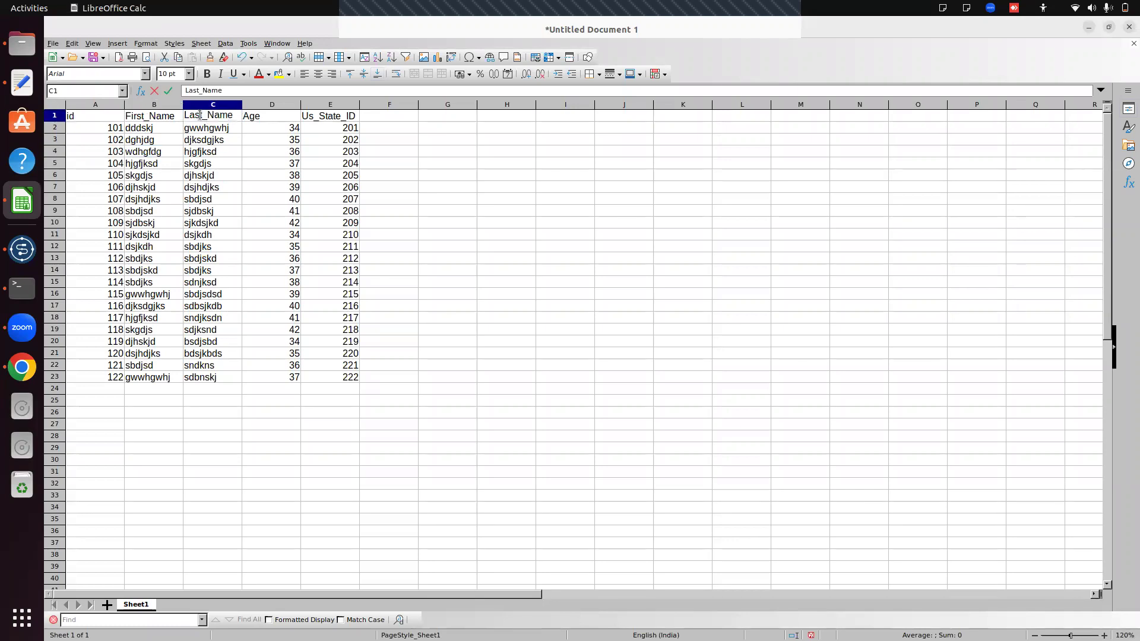
{"action": "double_click", "coordinate": [200, 115]}
{"action": "key", "text": "ctrl+c"}
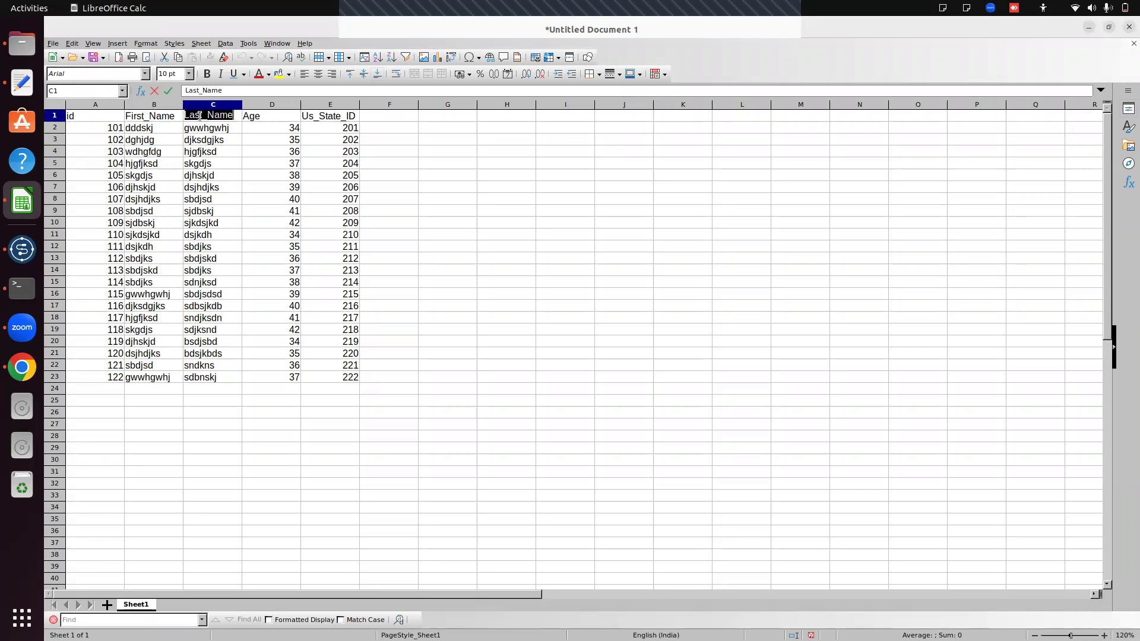
{"action": "key", "text": "alt+Tab"}
{"action": "left_click", "coordinate": [114, 107]}
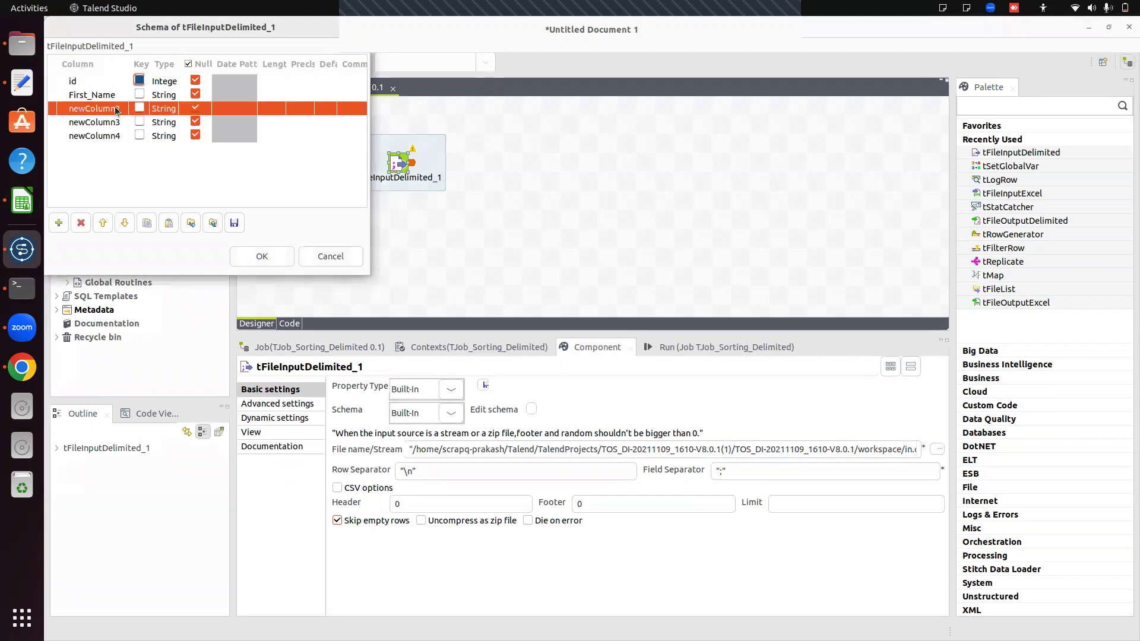
{"action": "left_click", "coordinate": [111, 109]}
{"action": "key", "text": "ctrl+v"}
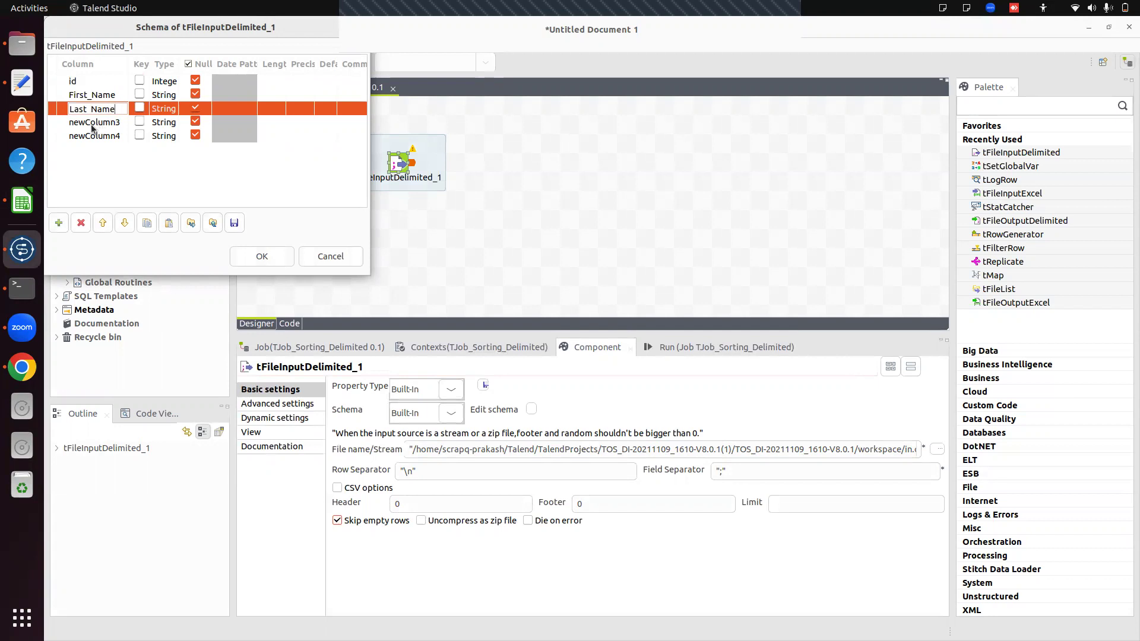
- Name the fourth schema column Age by copying the header from the sheet in LibreOffice Calc into Talend Studio
{"action": "left_click", "coordinate": [97, 122]}
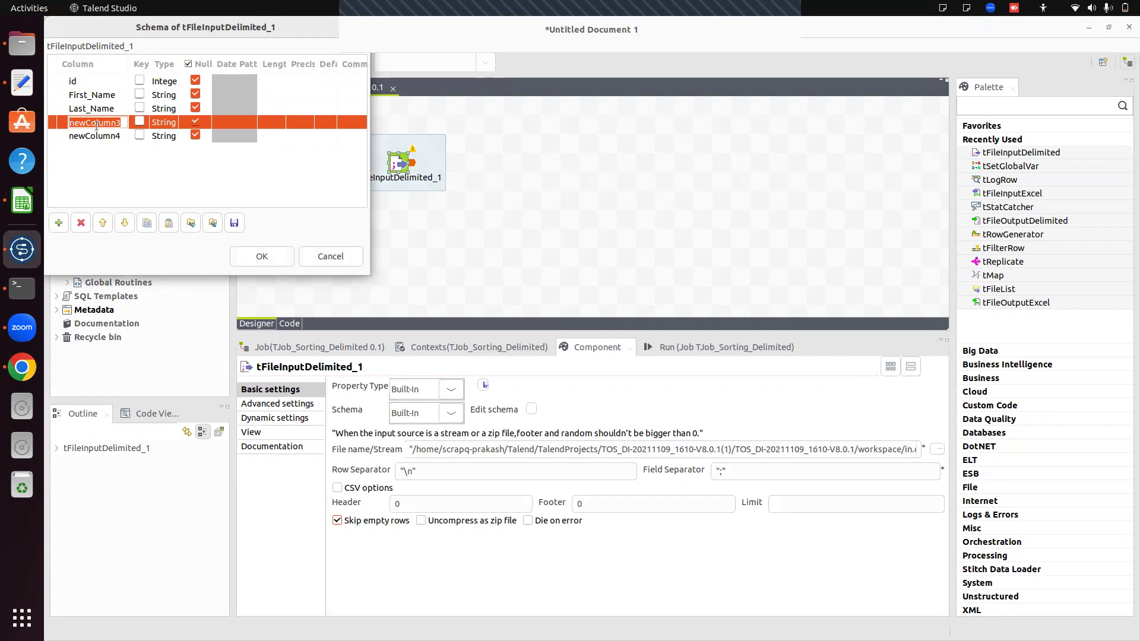
{"action": "key", "text": "alt+Tab"}
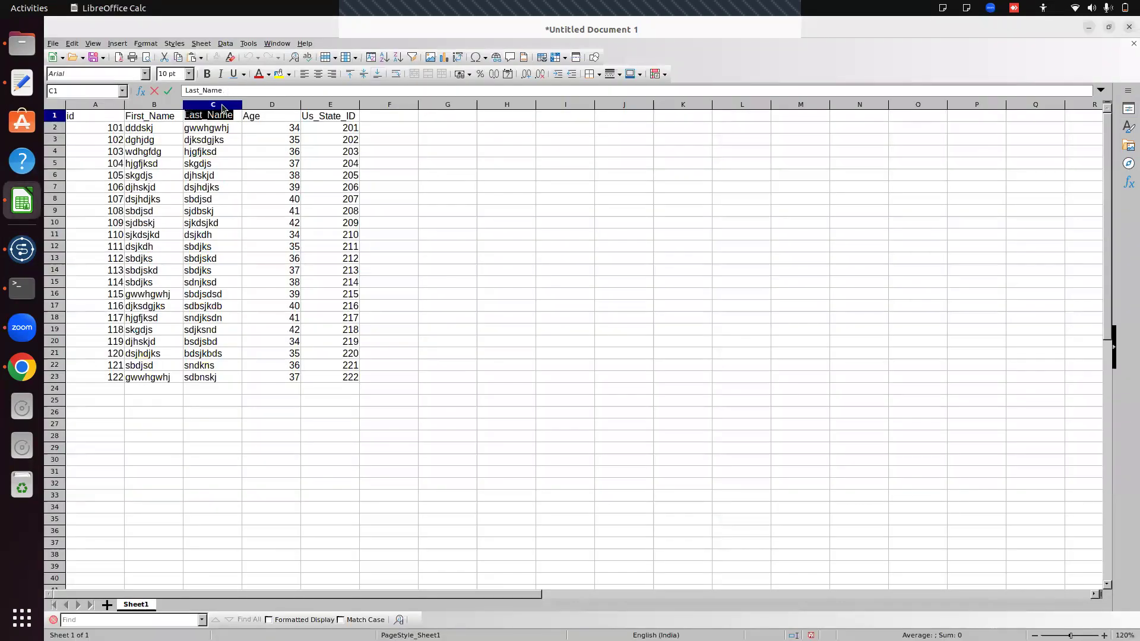
{"action": "left_click", "coordinate": [250, 117]}
{"action": "double_click", "coordinate": [246, 116]}
{"action": "key", "text": "ctrl+c"}
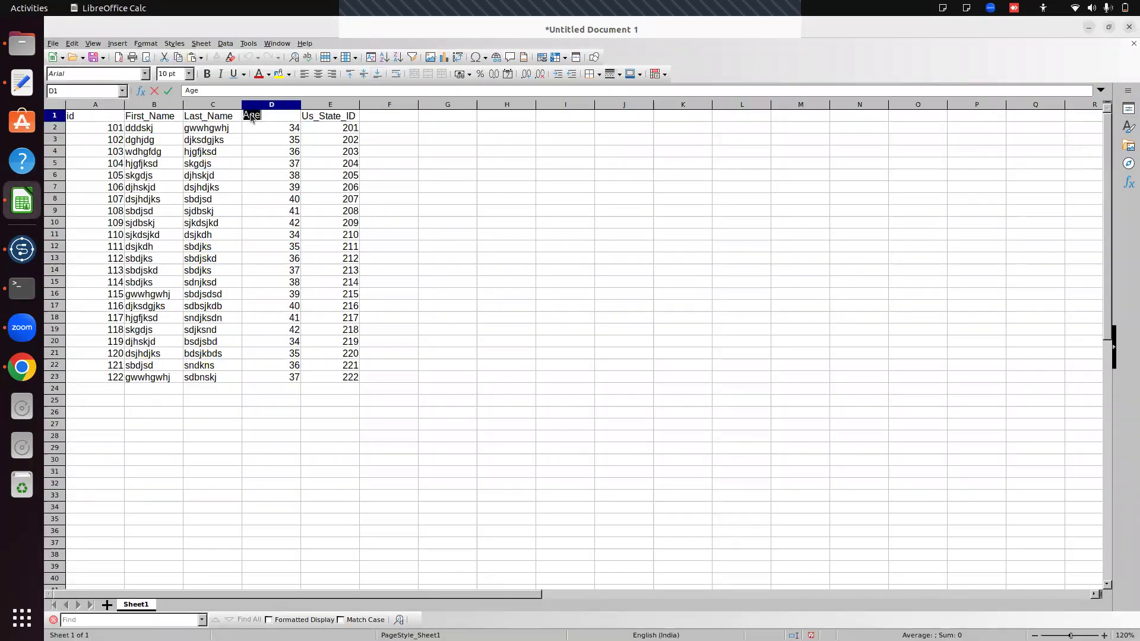
{"action": "key", "text": "alt+Tab"}
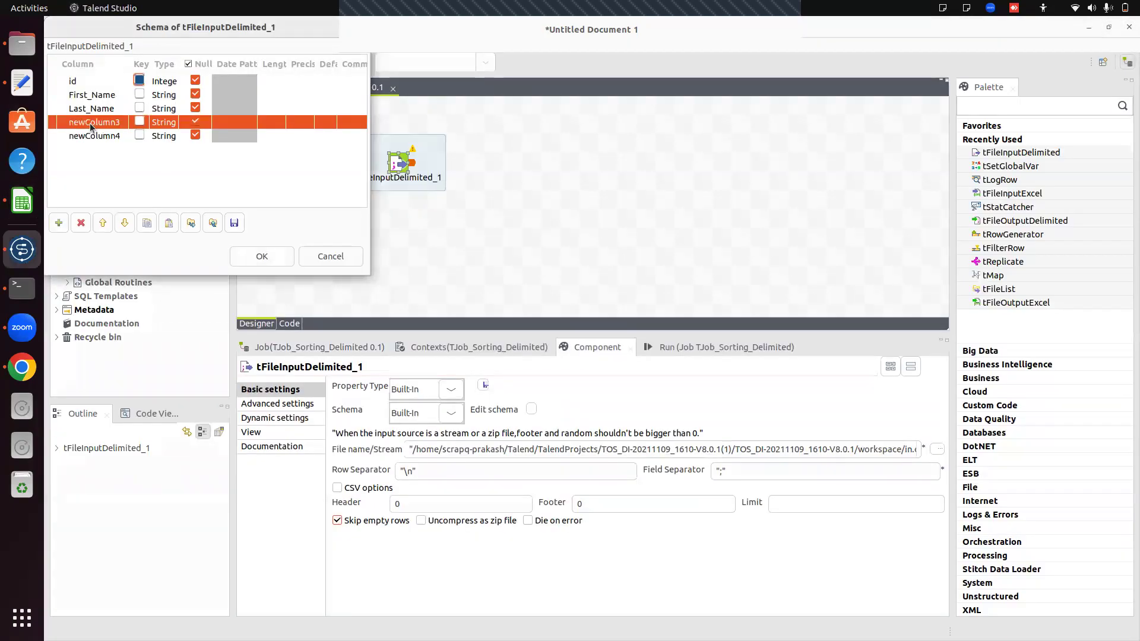
{"action": "key", "text": "ctrl+v"}
- Name the fifth schema column Us_State_ID by copying the header from the sheet in LibreOffice Calc into Talend Studio
{"action": "left_click", "coordinate": [101, 136]}
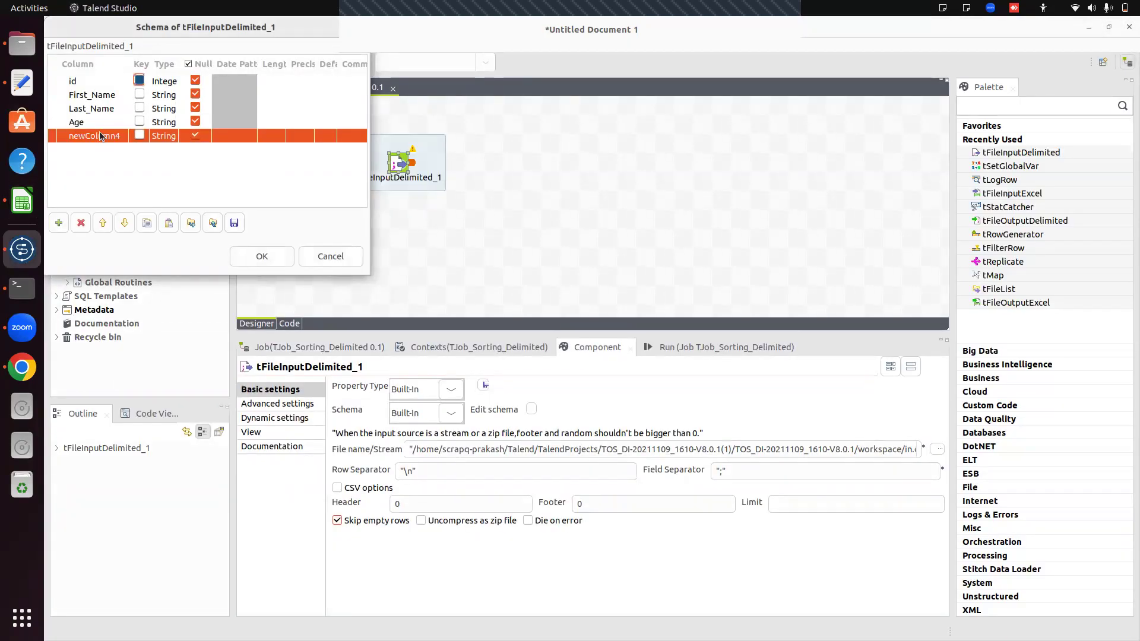
{"action": "key", "text": "alt+Tab"}
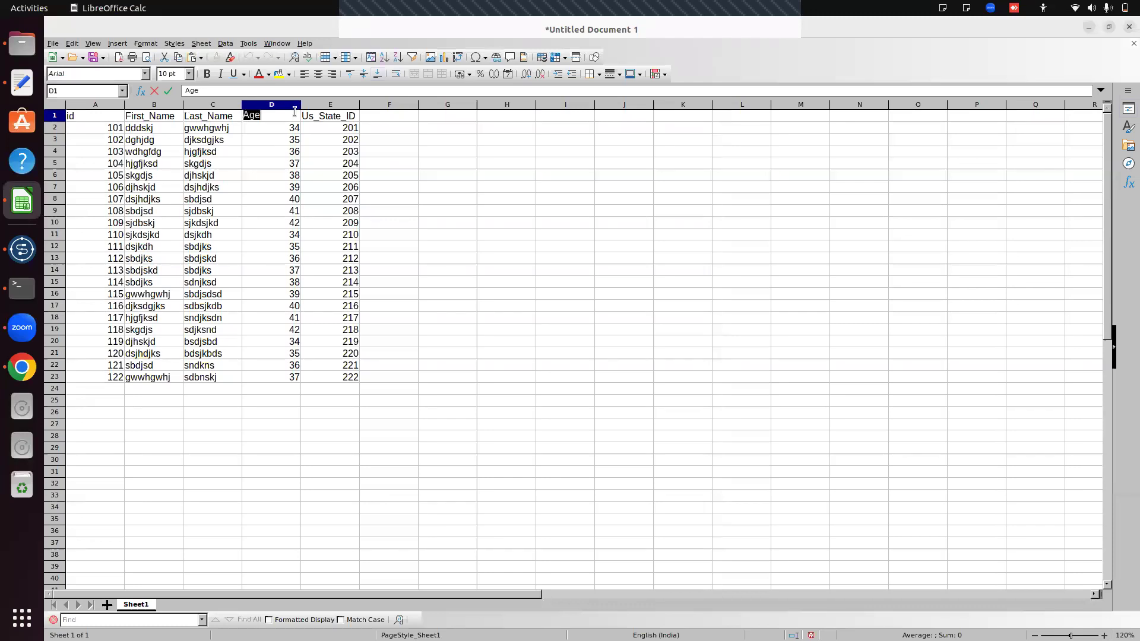
{"action": "double_click", "coordinate": [315, 119]}
{"action": "double_click", "coordinate": [312, 119]}
{"action": "key", "text": "ctrl+c"}
{"action": "key", "text": "alt+Tab"}
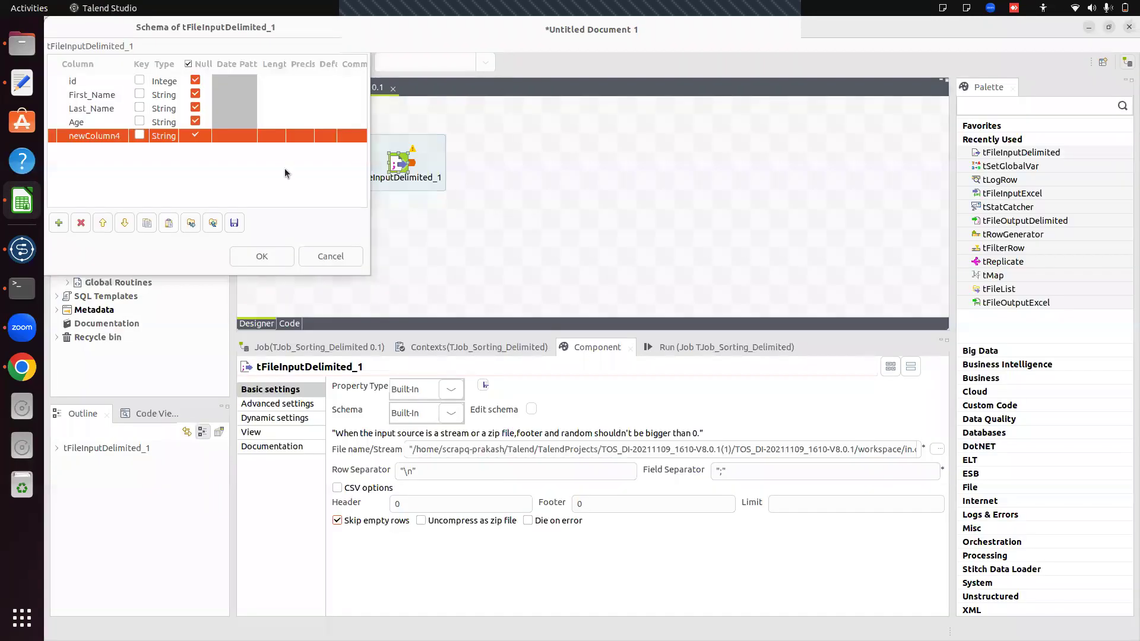
{"action": "left_click", "coordinate": [87, 137]}
{"action": "left_click", "coordinate": [88, 136]}
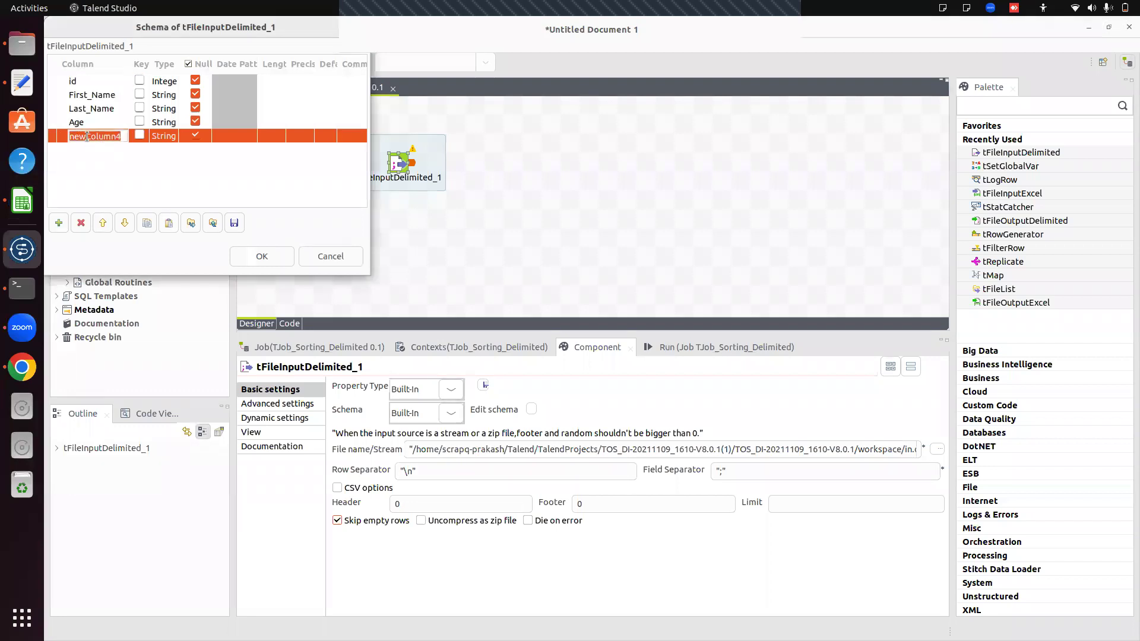
{"action": "key", "text": "ctrl+v"}
{"action": "left_click", "coordinate": [96, 162]}
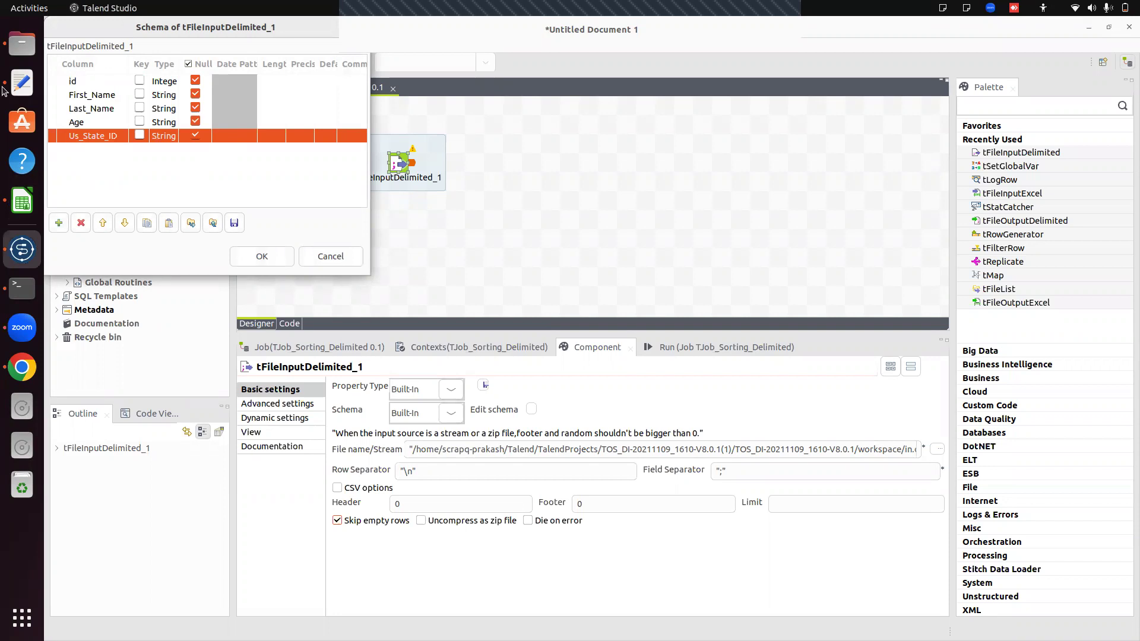
- Set the type of the Age column to Integer in the tFileInputDelimited_1 schema
{"action": "left_click", "coordinate": [162, 122]}
{"action": "left_click", "coordinate": [184, 122]}
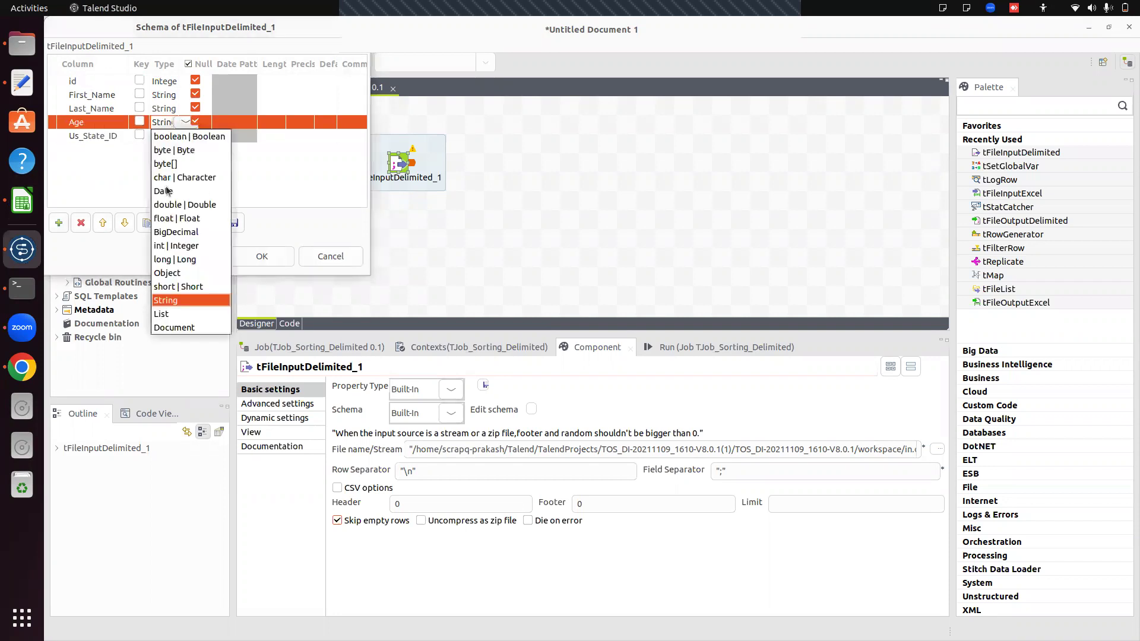
{"action": "left_click", "coordinate": [172, 245]}
{"action": "key", "text": "alt+Tab"}
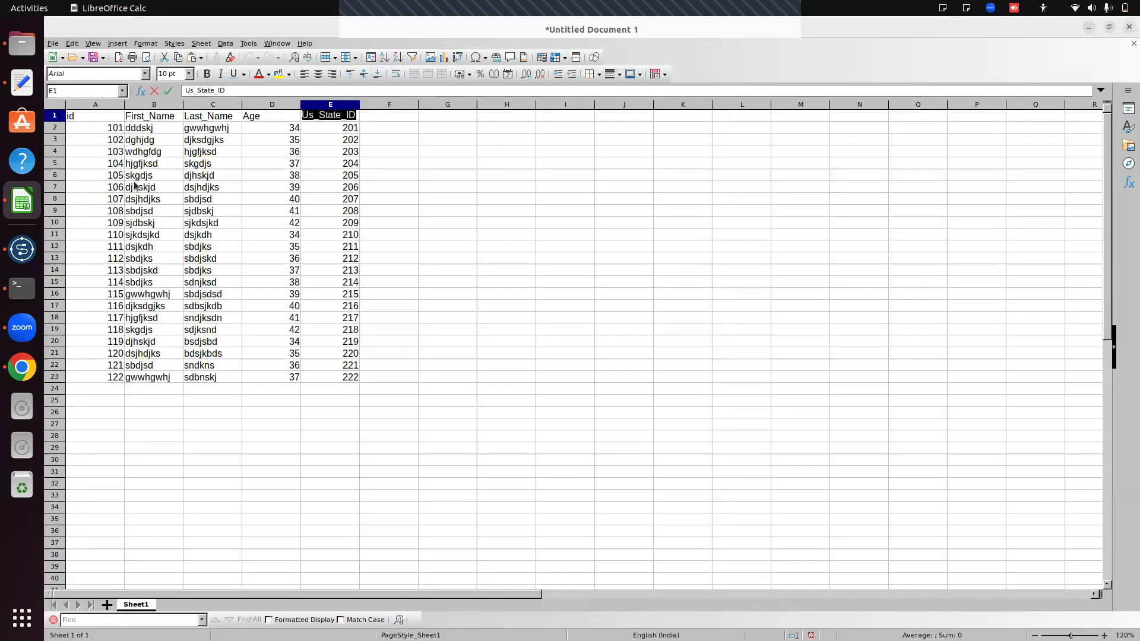
{"action": "key", "text": "alt+Tab"}
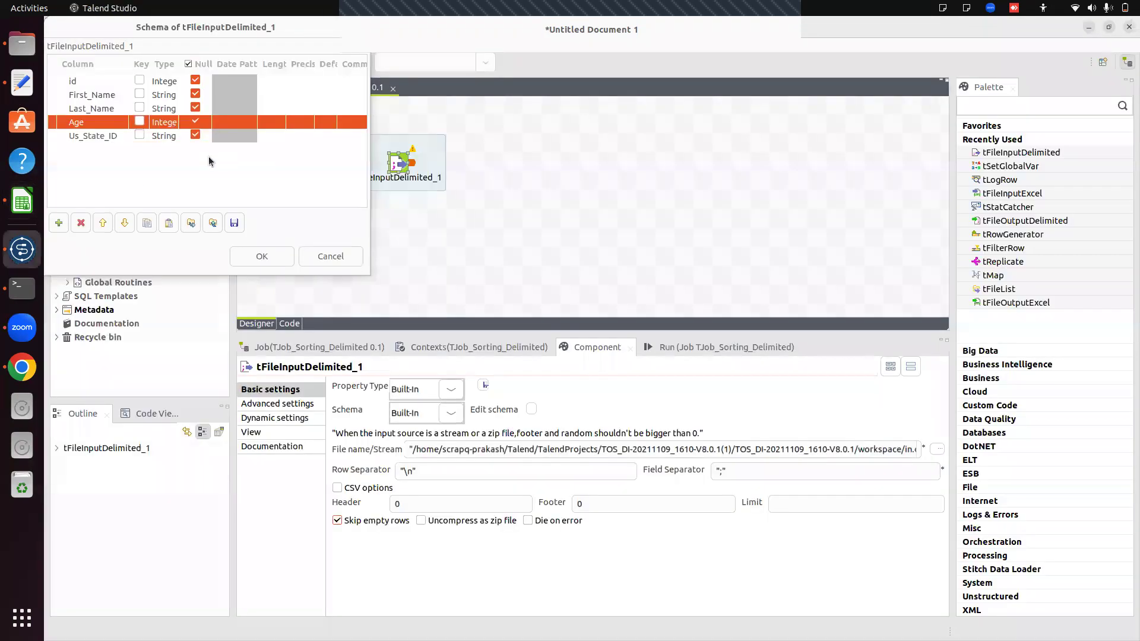
- Set the type of the Us_State_ID column to Integer and accept the schema
{"action": "left_click", "coordinate": [178, 137]}
{"action": "left_click", "coordinate": [186, 136]}
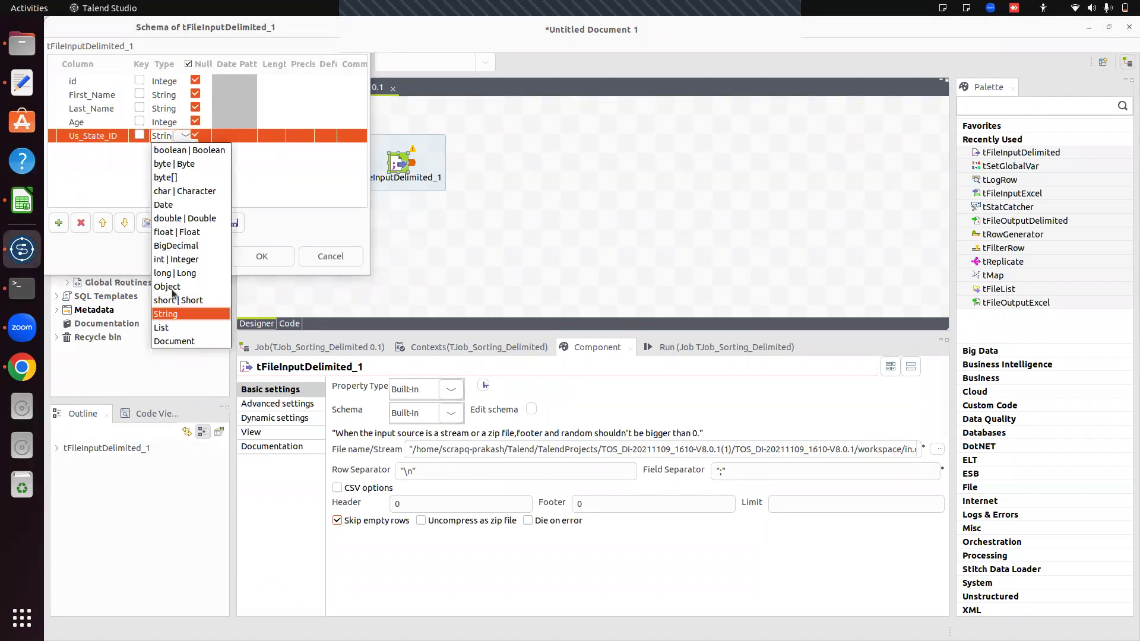
{"action": "left_click", "coordinate": [176, 259]}
{"action": "left_click", "coordinate": [248, 253]}
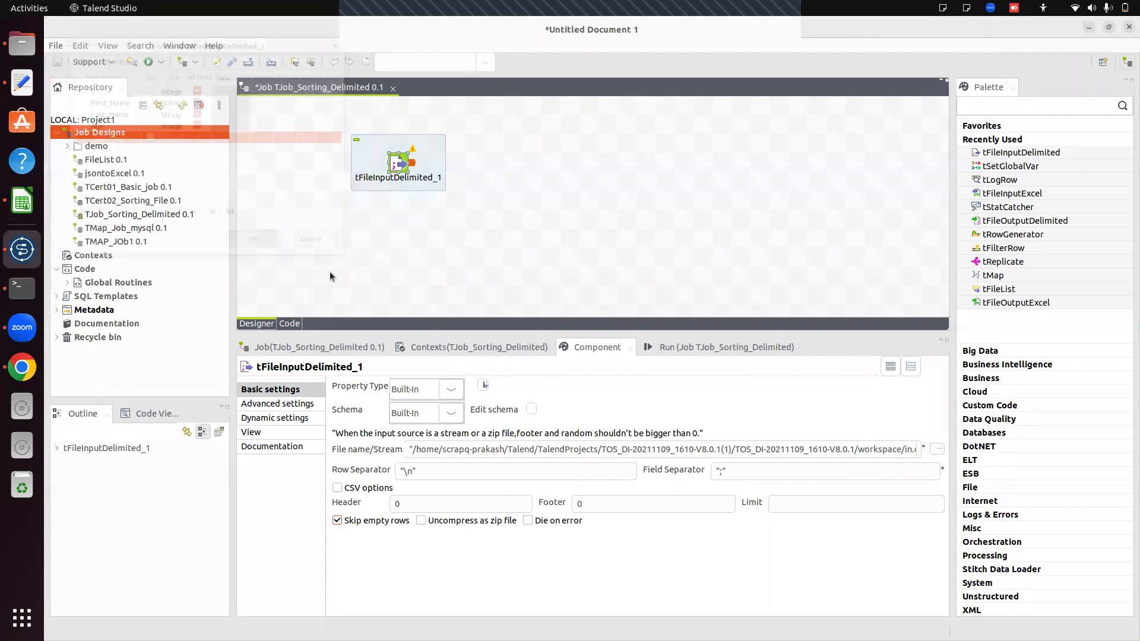
{"action": "left_click", "coordinate": [639, 241]}
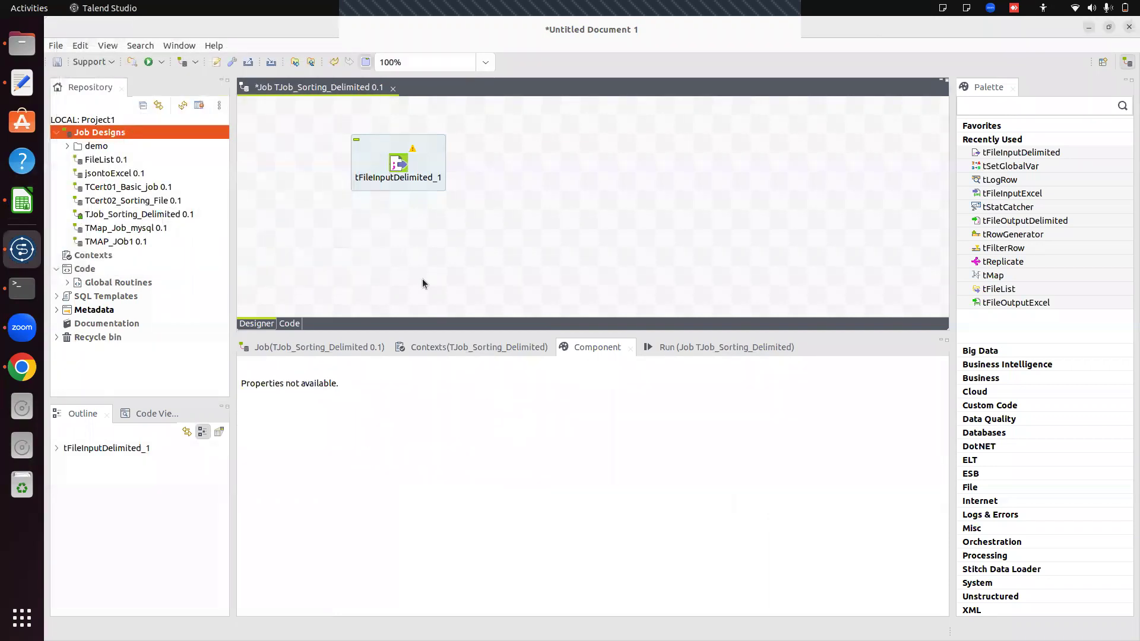
- Reopen the schema of tFileInputDelimited_1 to check its column names and types, and close it
{"action": "left_click", "coordinate": [399, 164]}
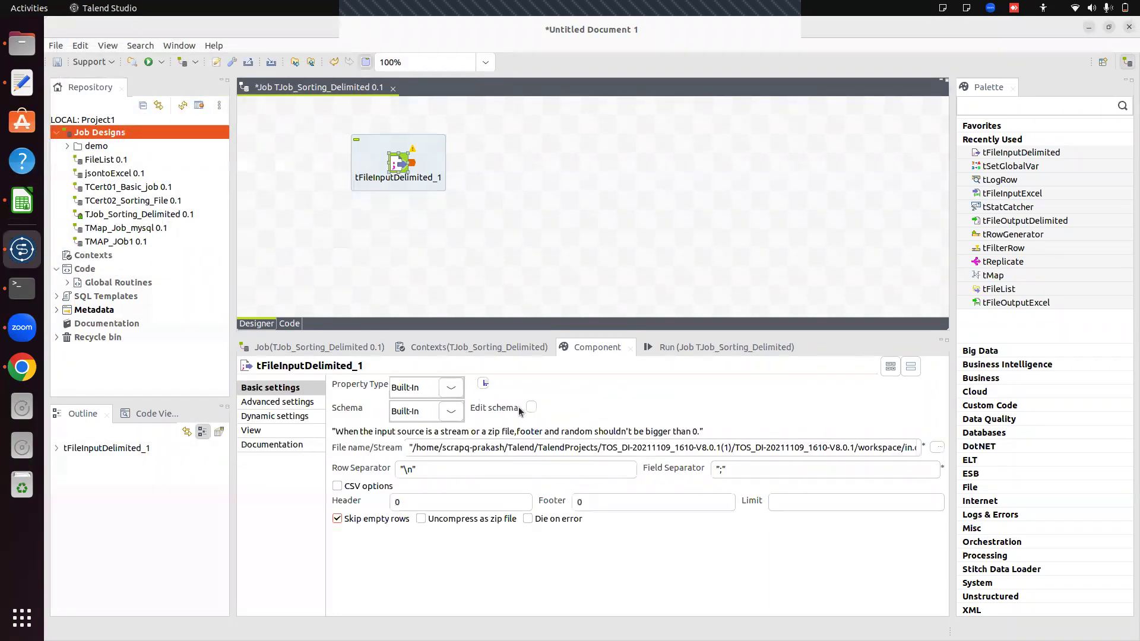
{"action": "left_click", "coordinate": [531, 408]}
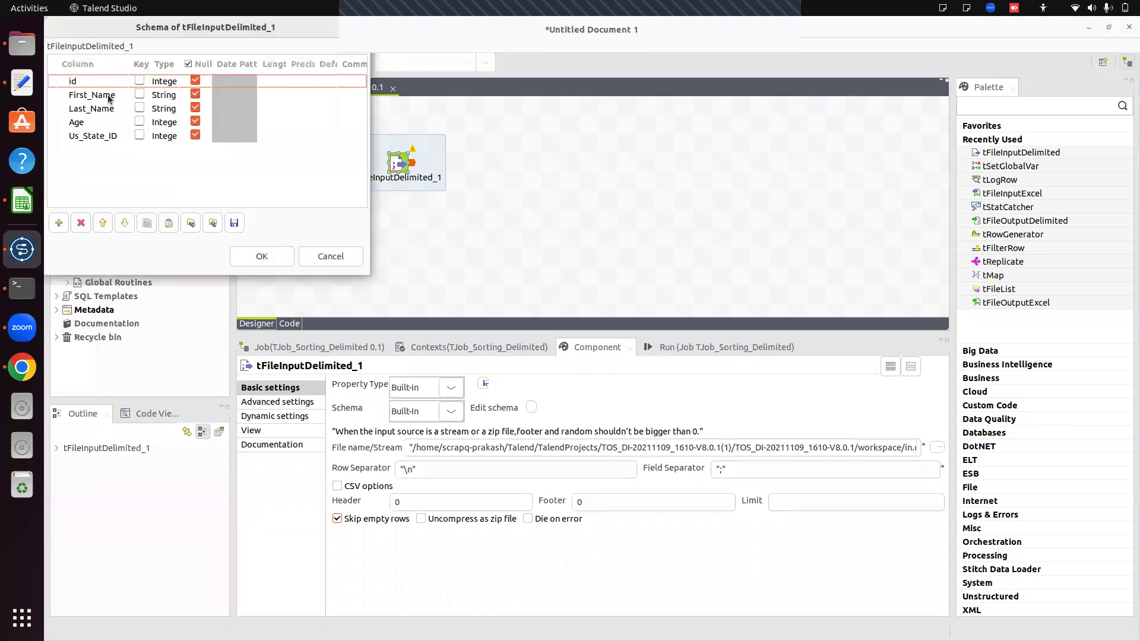
{"action": "left_click", "coordinate": [261, 257]}
{"action": "left_click", "coordinate": [642, 241]}
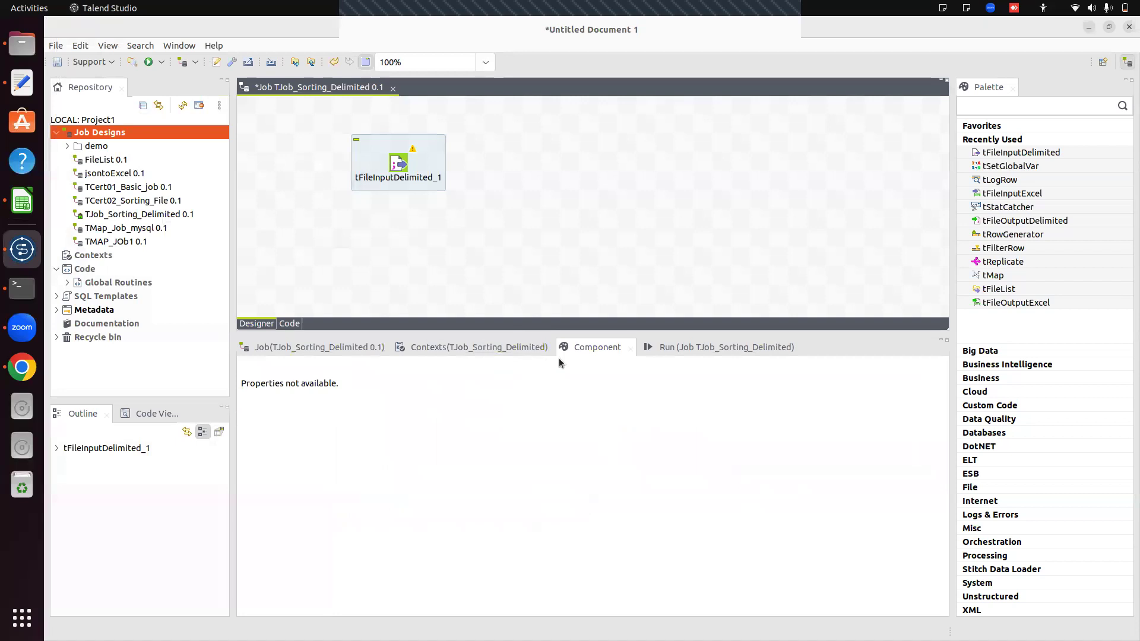
- Browse for the input file of tFileInputDelimited_1 in the folder TalendProjects/ExcelFiles/Inputfiles
{"action": "left_click", "coordinate": [407, 173]}
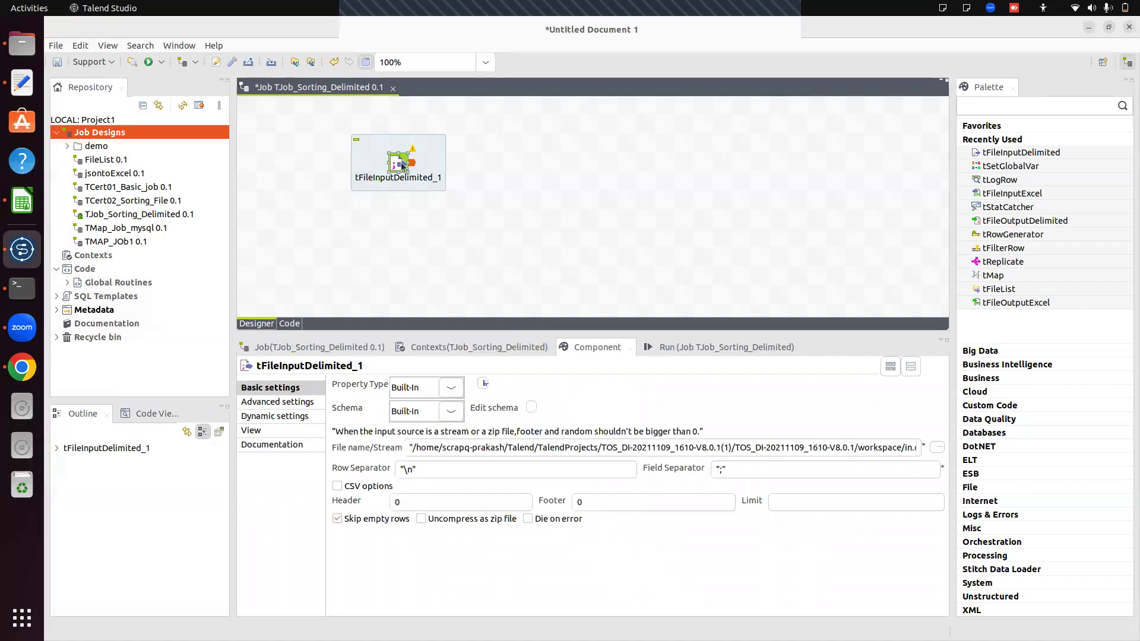
{"action": "left_click", "coordinate": [936, 448]}
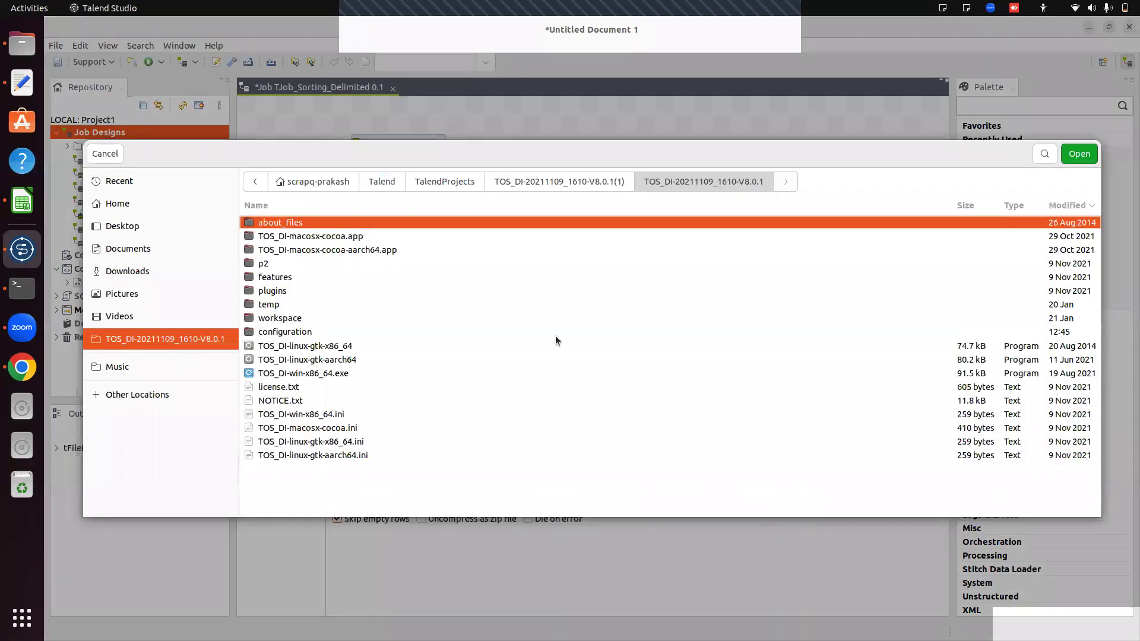
{"action": "left_click", "coordinate": [461, 184]}
{"action": "double_click", "coordinate": [295, 276]}
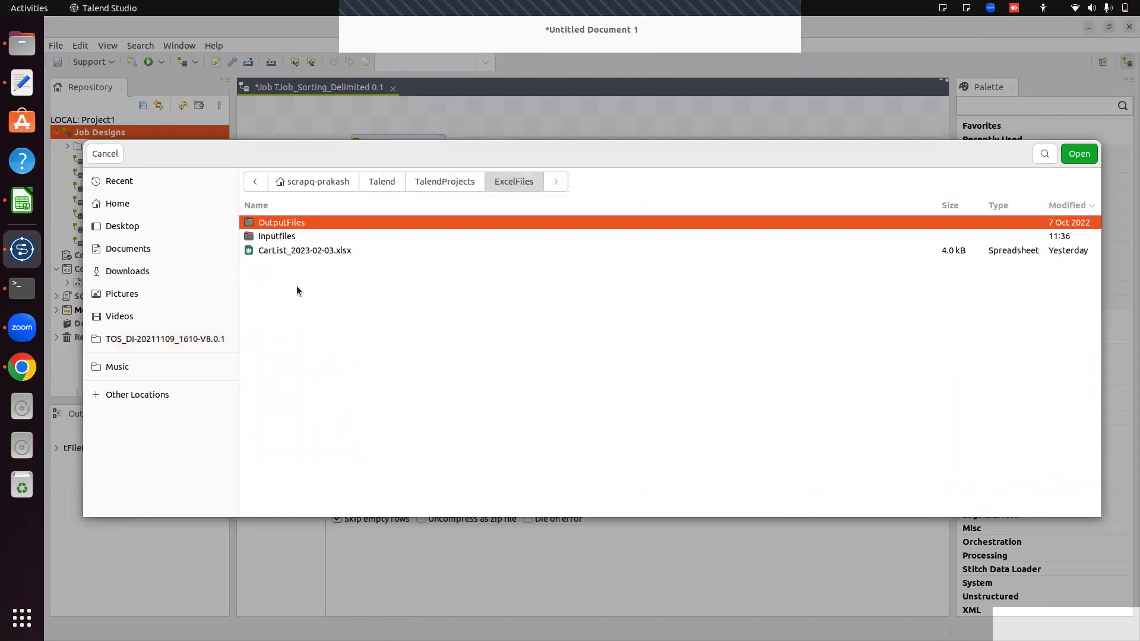
{"action": "double_click", "coordinate": [283, 236]}
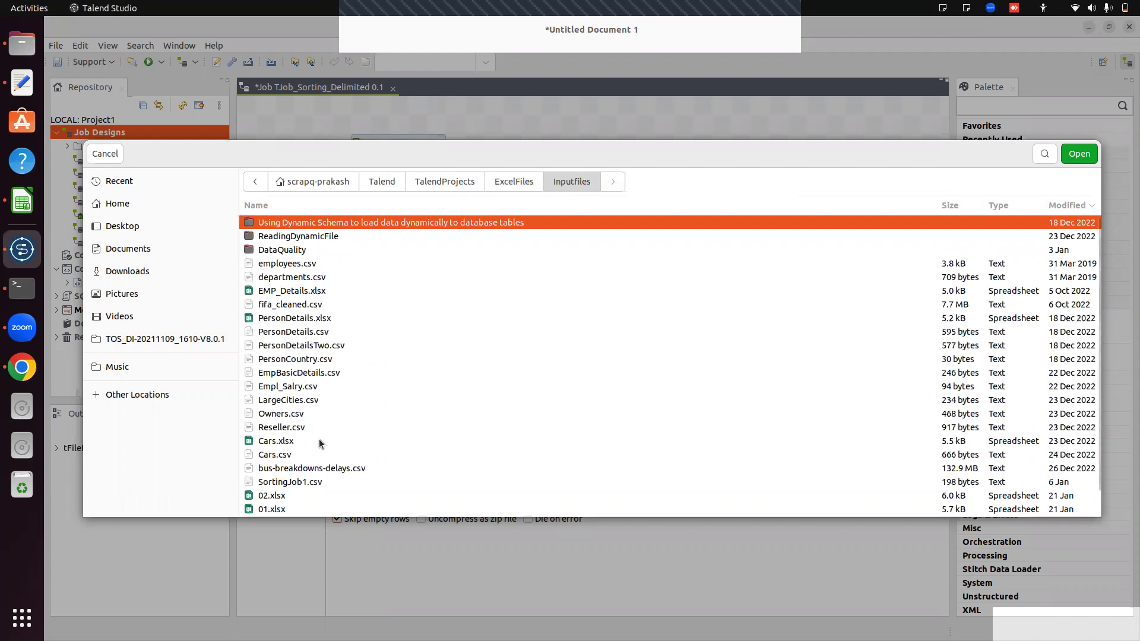
- Switch to LibreOffice Calc, leave the header cell edit to check the sheet, and return to the file chooser in Talend Studio
{"action": "left_click", "coordinate": [22, 201]}
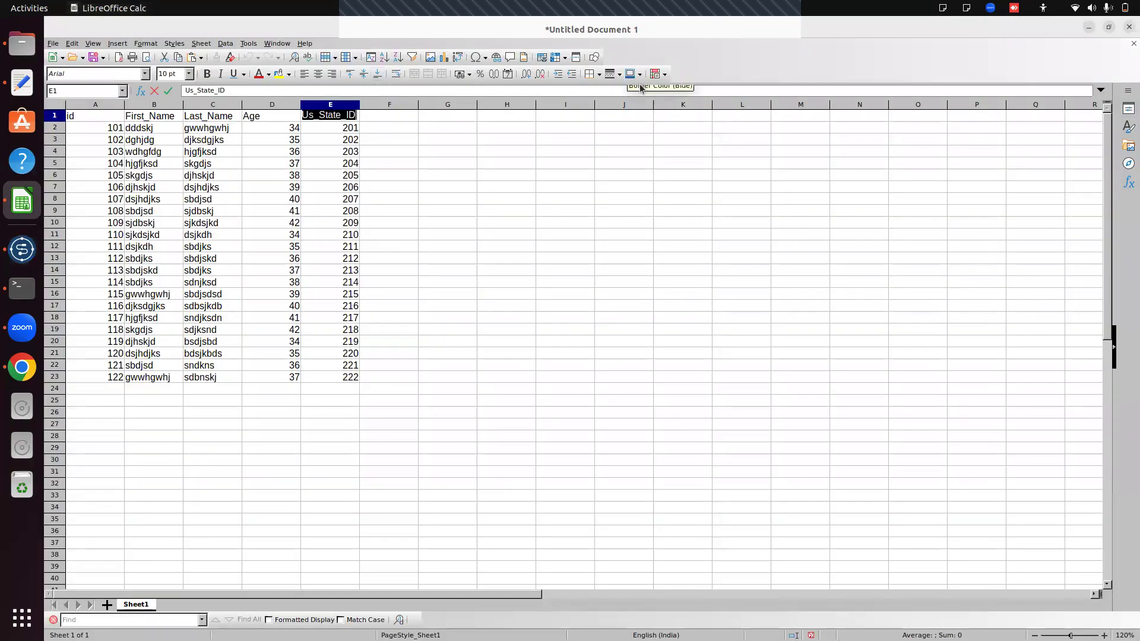
{"action": "left_click", "coordinate": [629, 234]}
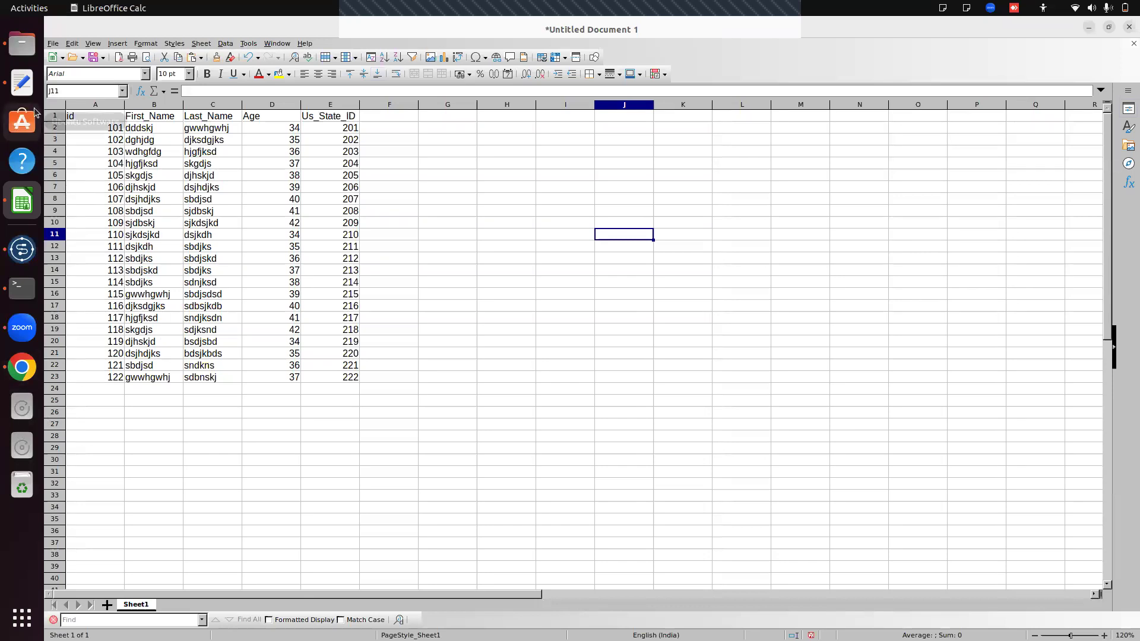
{"action": "left_click", "coordinate": [22, 249]}
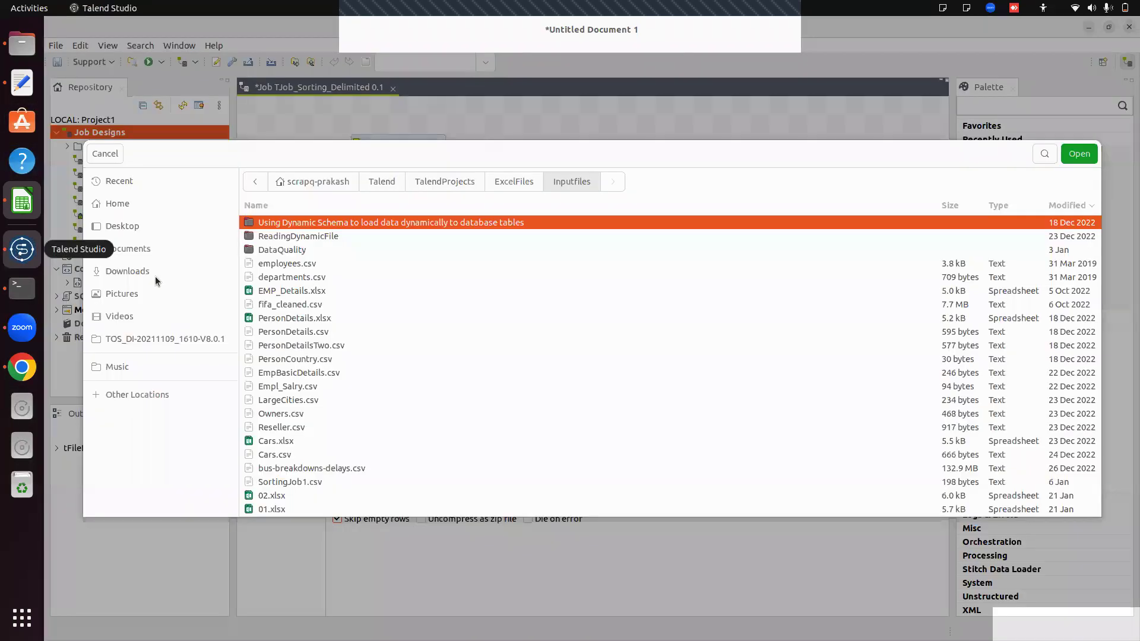
- Choose 01.csv as the input file of tFileInputDelimited_1 and review the component's settings
{"action": "scroll", "coordinate": [345, 408], "scroll_direction": "down", "scroll_amount": 1}
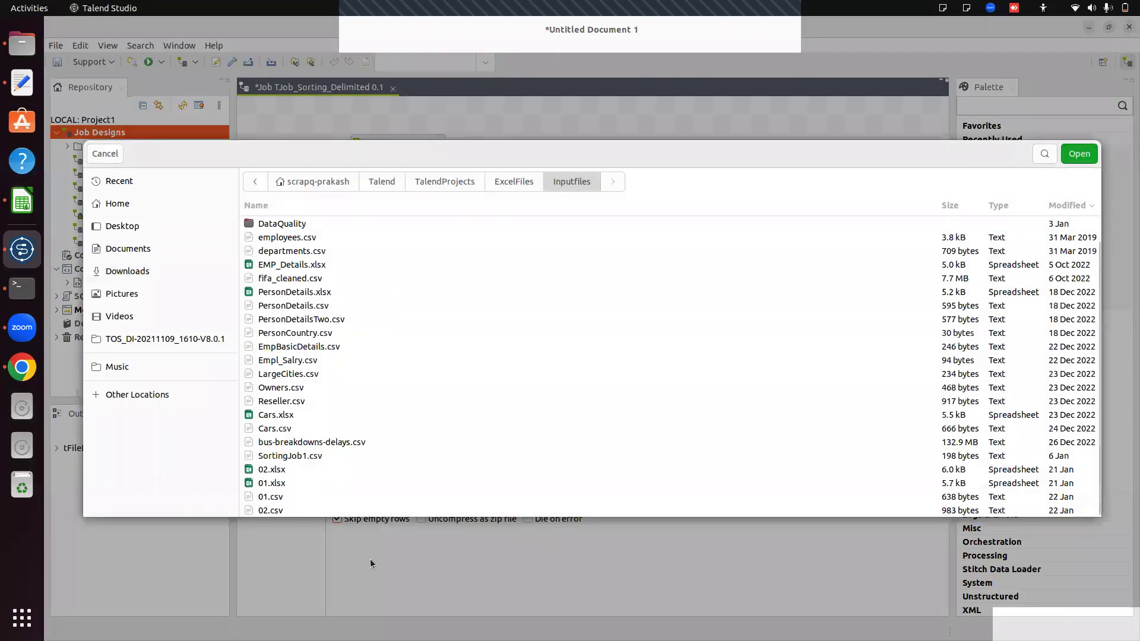
{"action": "left_click", "coordinate": [286, 499]}
{"action": "left_click", "coordinate": [1080, 154]}
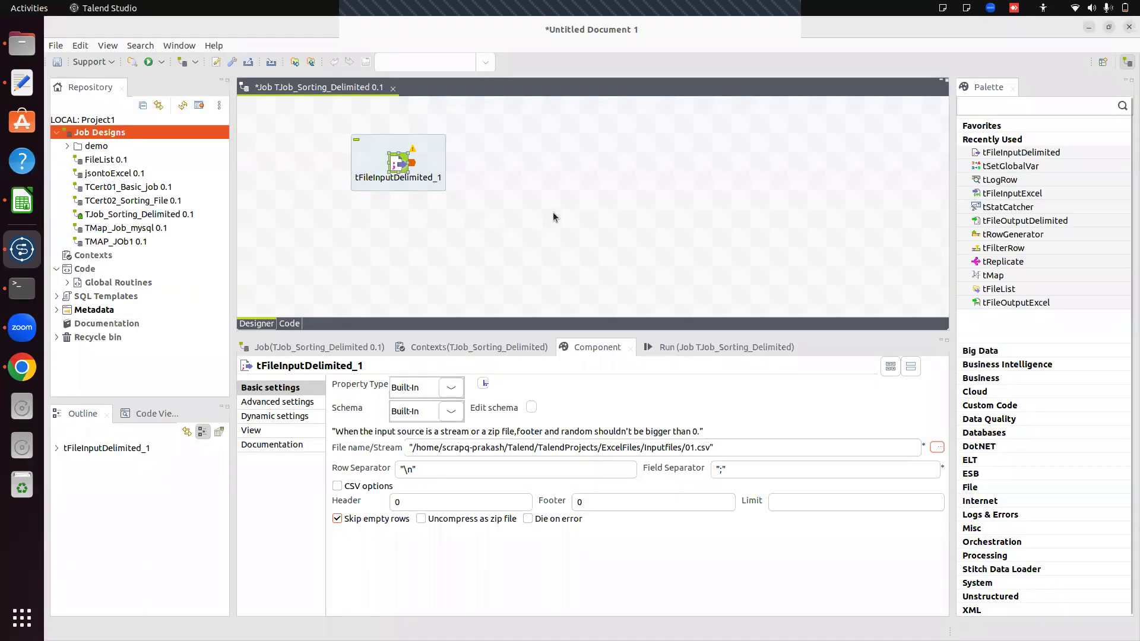
{"action": "left_click", "coordinate": [554, 213]}
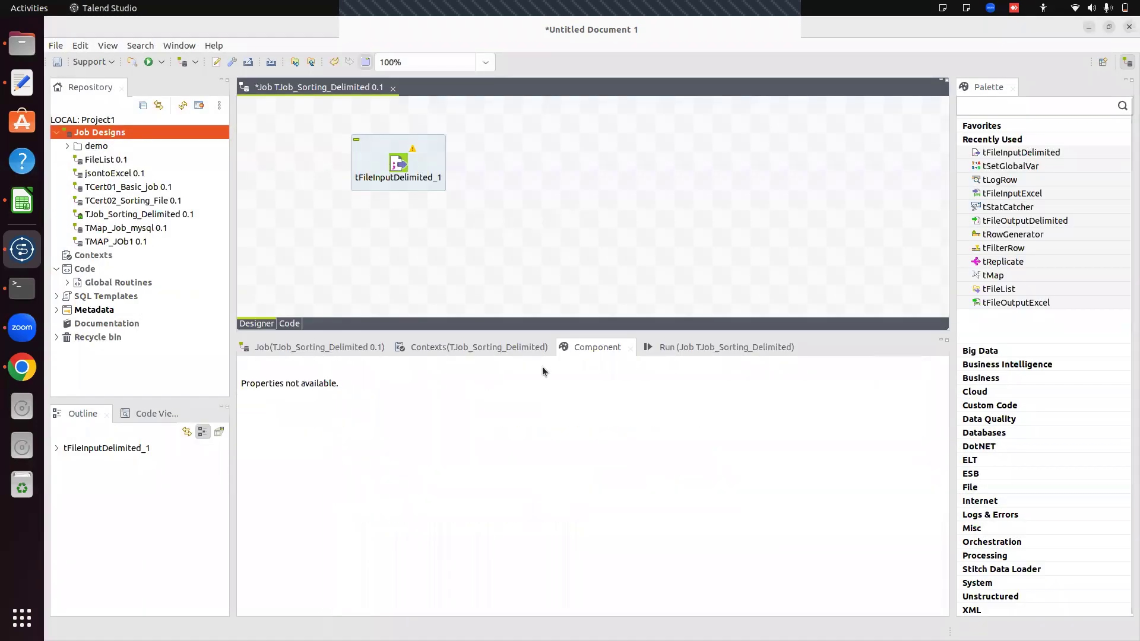
{"action": "left_click", "coordinate": [397, 161]}
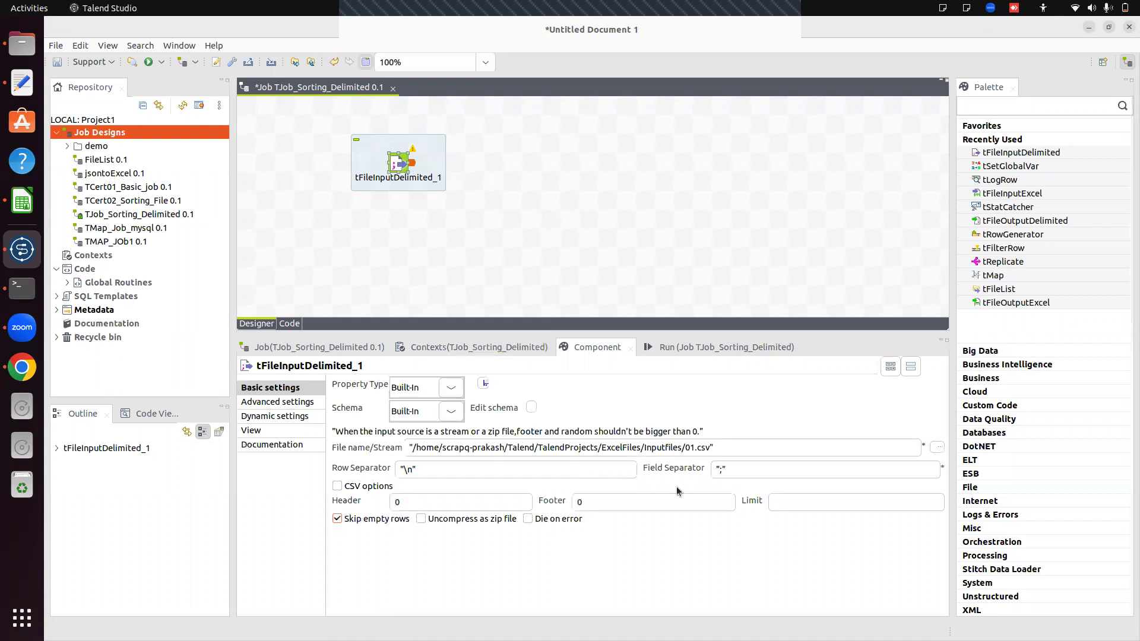
- Add a tSortRow component to the job canvas beside tFileInputDelimited_1
{"action": "left_click", "coordinate": [521, 148]}
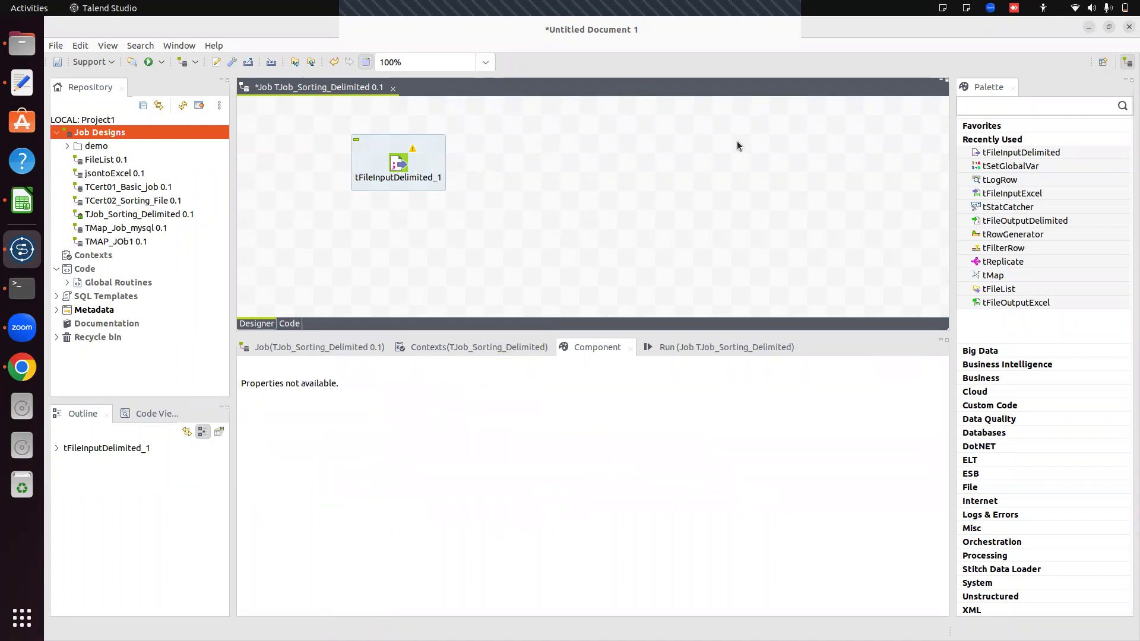
{"action": "type", "text": "tsor"}
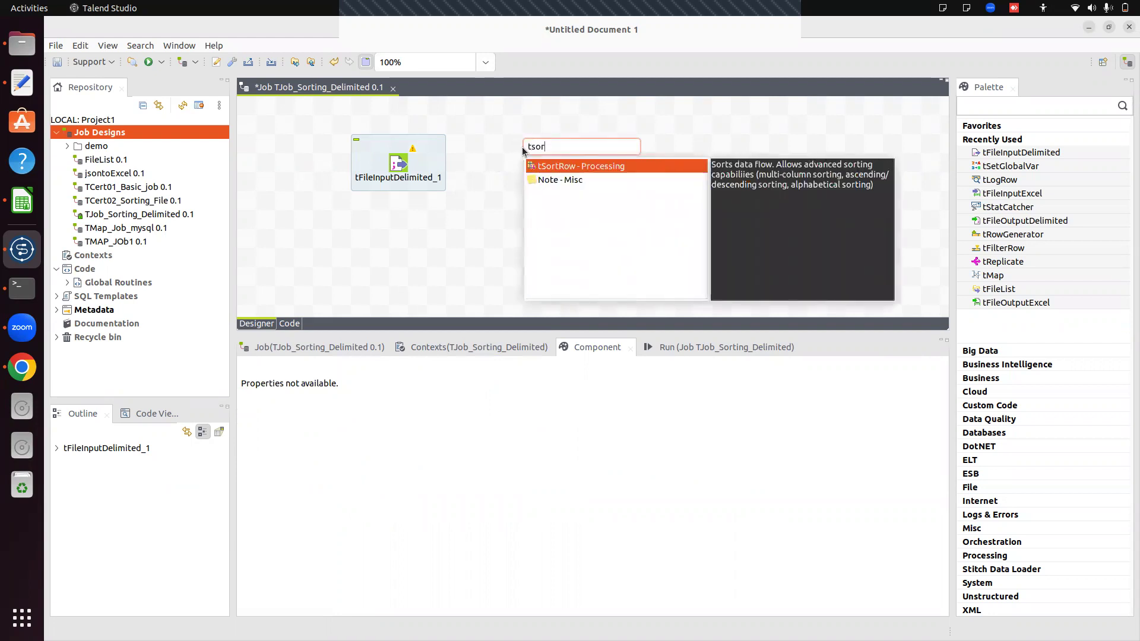
{"action": "key", "text": "Return"}
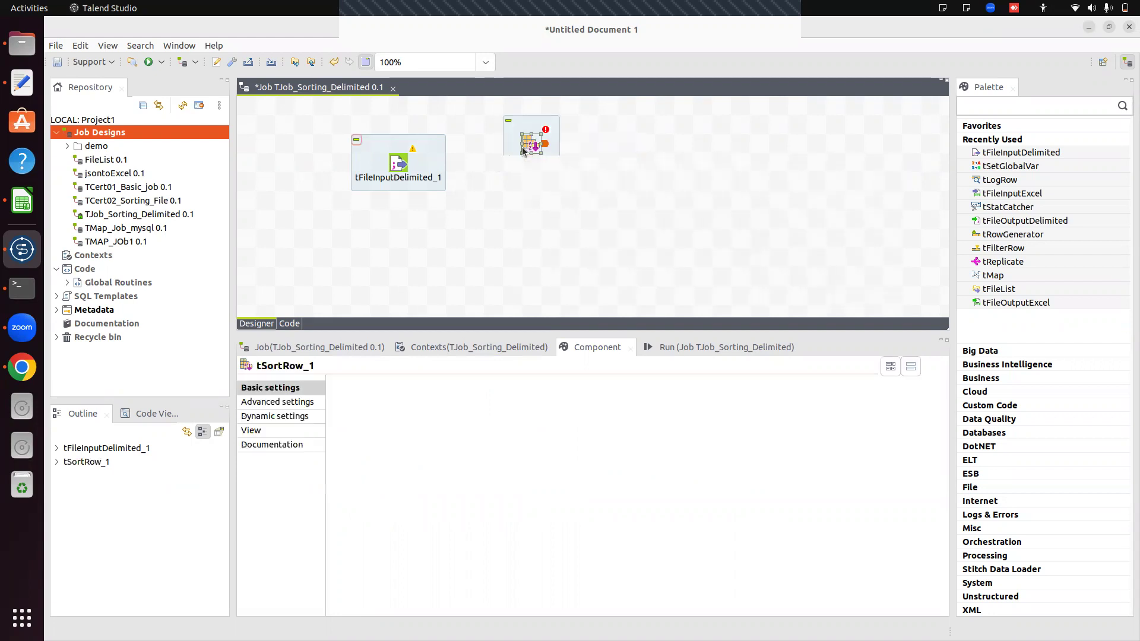
{"action": "left_click", "coordinate": [530, 160]}
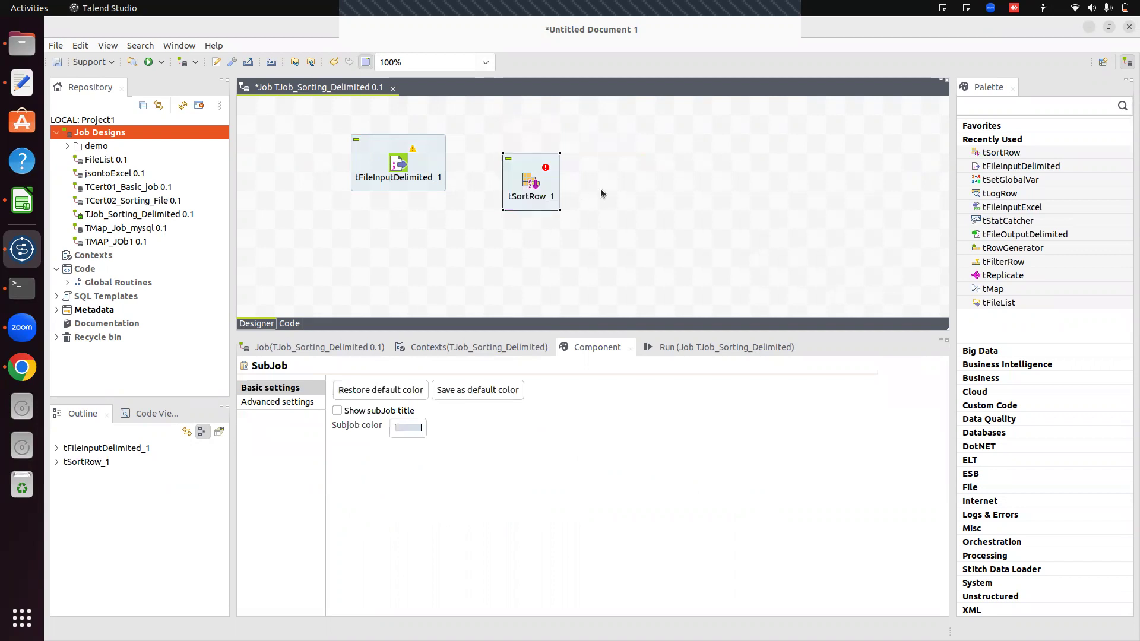
- Download and install the external_sort.jar module for tSortRow_1, and align the component level with tFileInputDelimited_1
{"action": "left_click", "coordinate": [536, 185]}
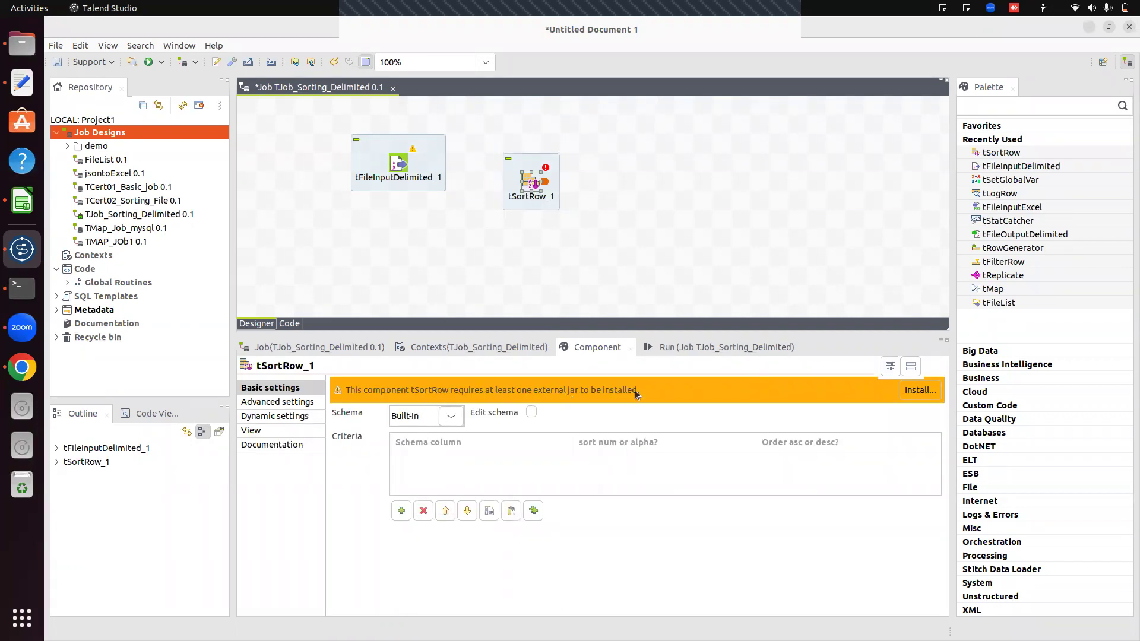
{"action": "left_click", "coordinate": [921, 392]}
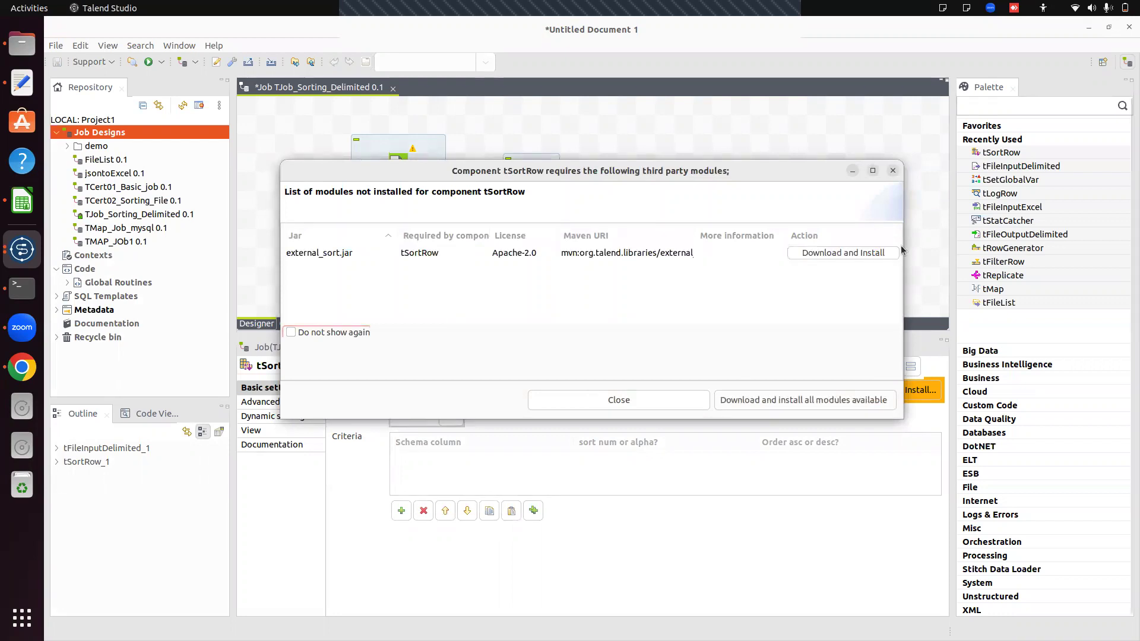
{"action": "left_click", "coordinate": [844, 254]}
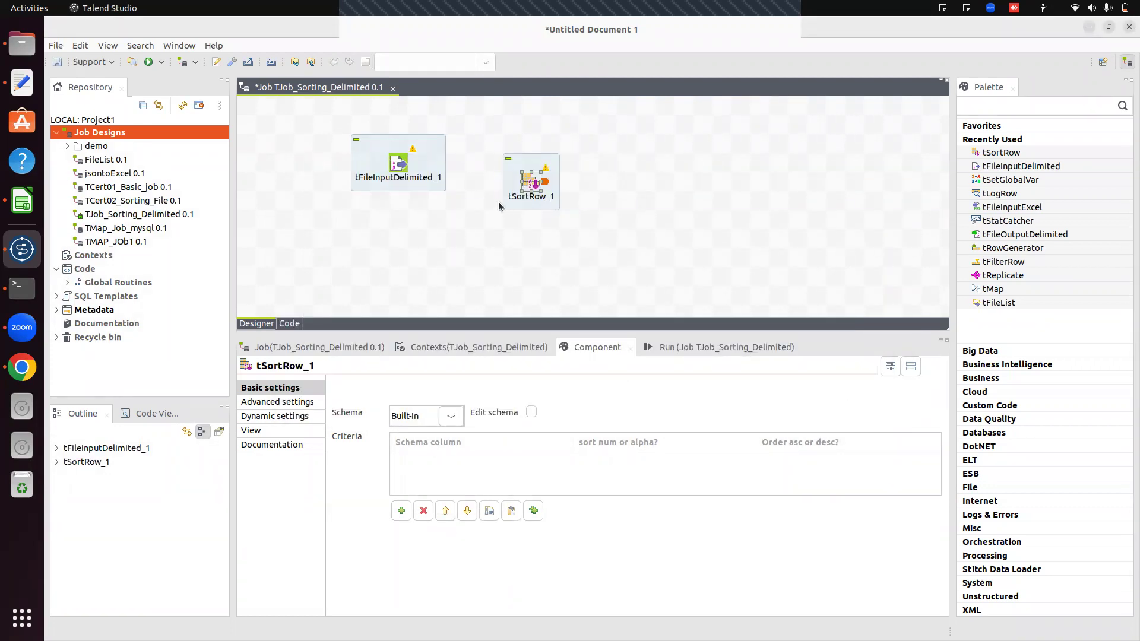
{"action": "left_click", "coordinate": [522, 156]}
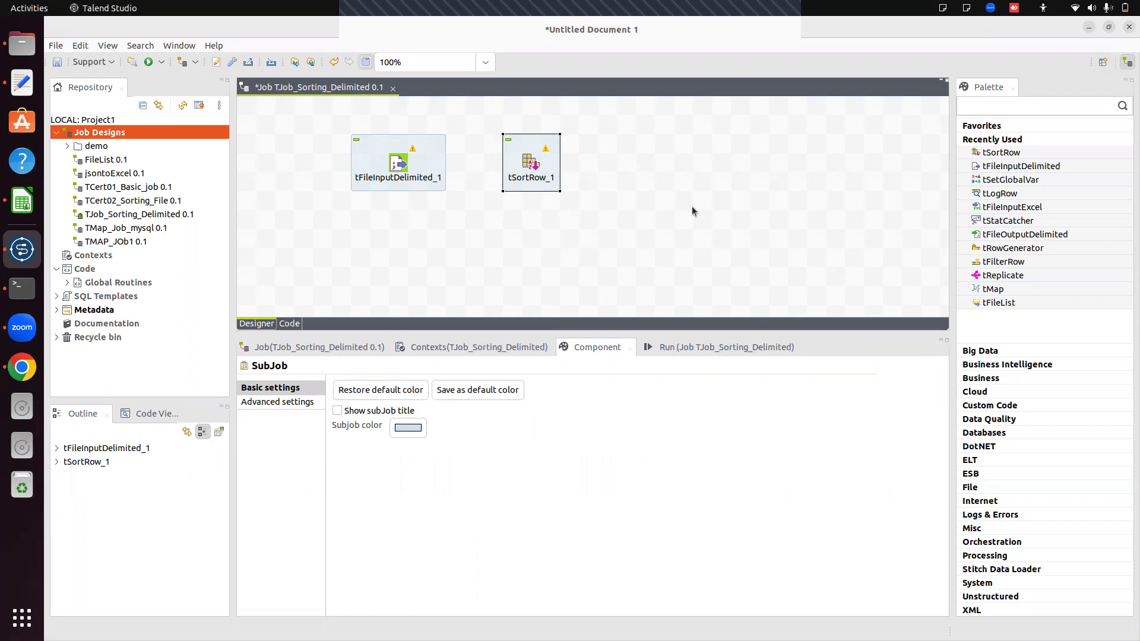
- Add a tLogRow component after tSortRow_1 and align it with the other components
{"action": "left_click", "coordinate": [663, 151]}
{"action": "type", "text": "tlog"}
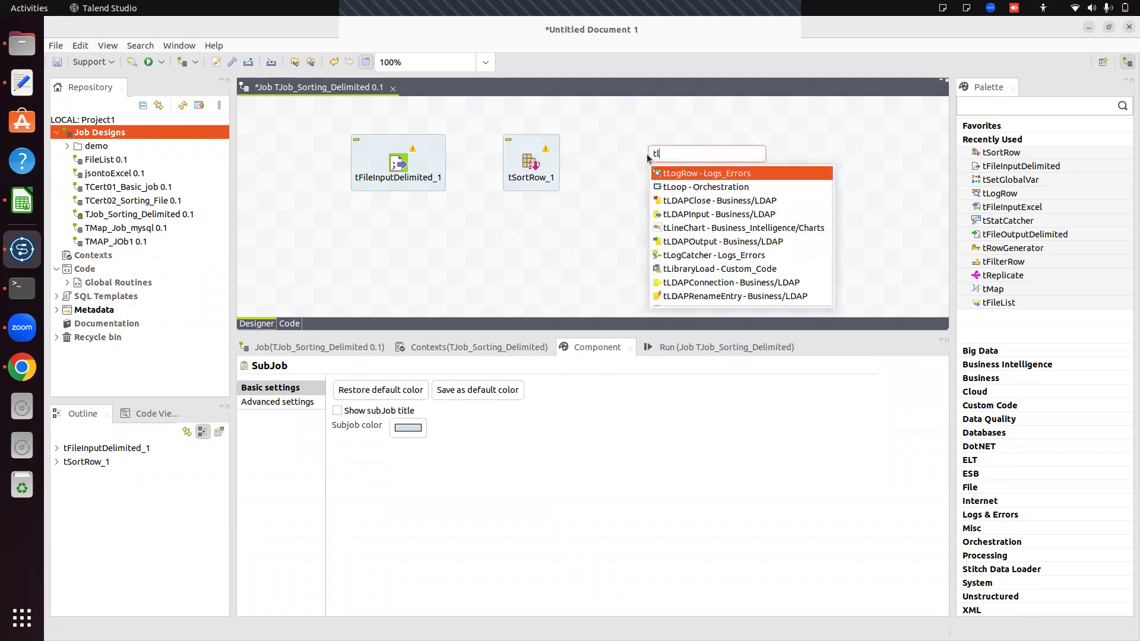
{"action": "key", "text": "Down"}
{"action": "key", "text": "Up"}
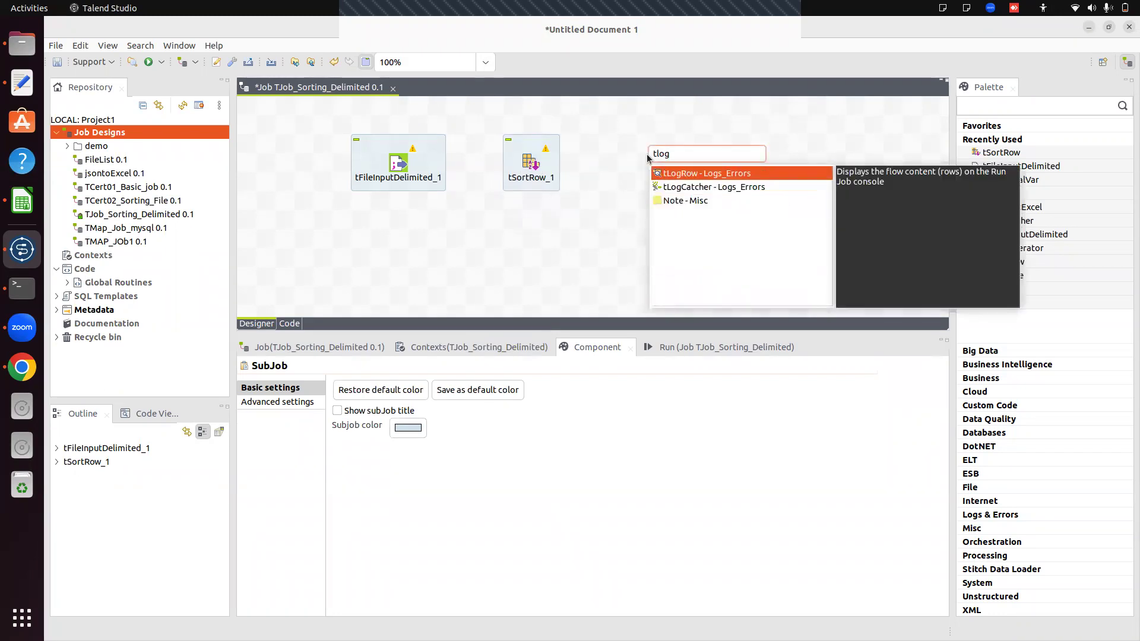
{"action": "key", "text": "Return"}
{"action": "left_click", "coordinate": [640, 142]}
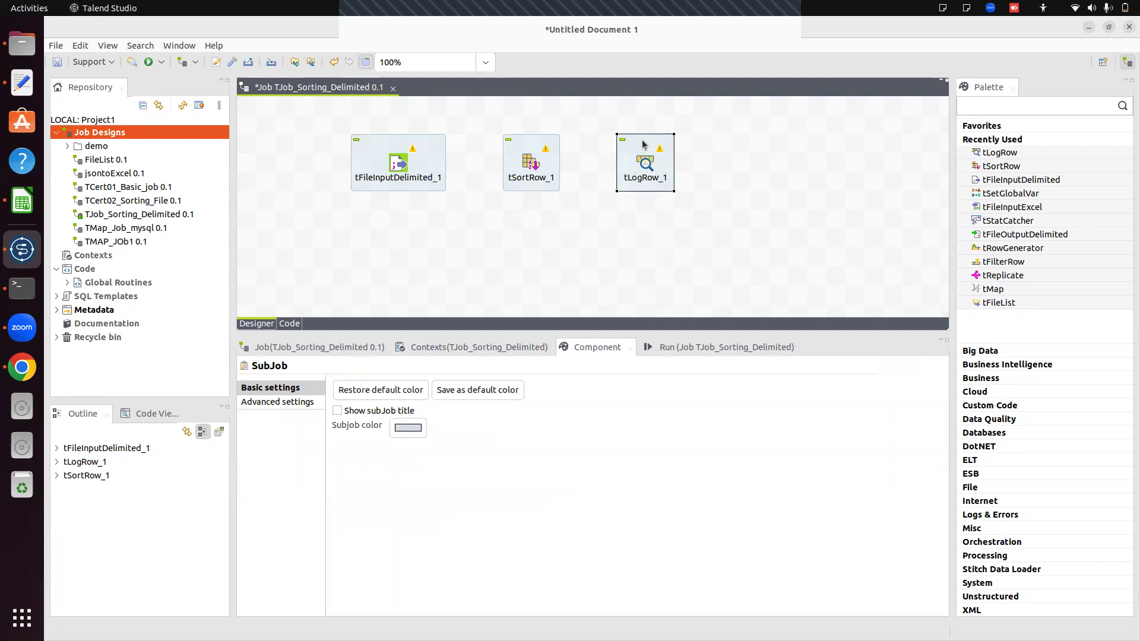
- Connect tFileInputDelimited_1 to tSortRow_1 with a Main row link
{"action": "left_click", "coordinate": [402, 165]}
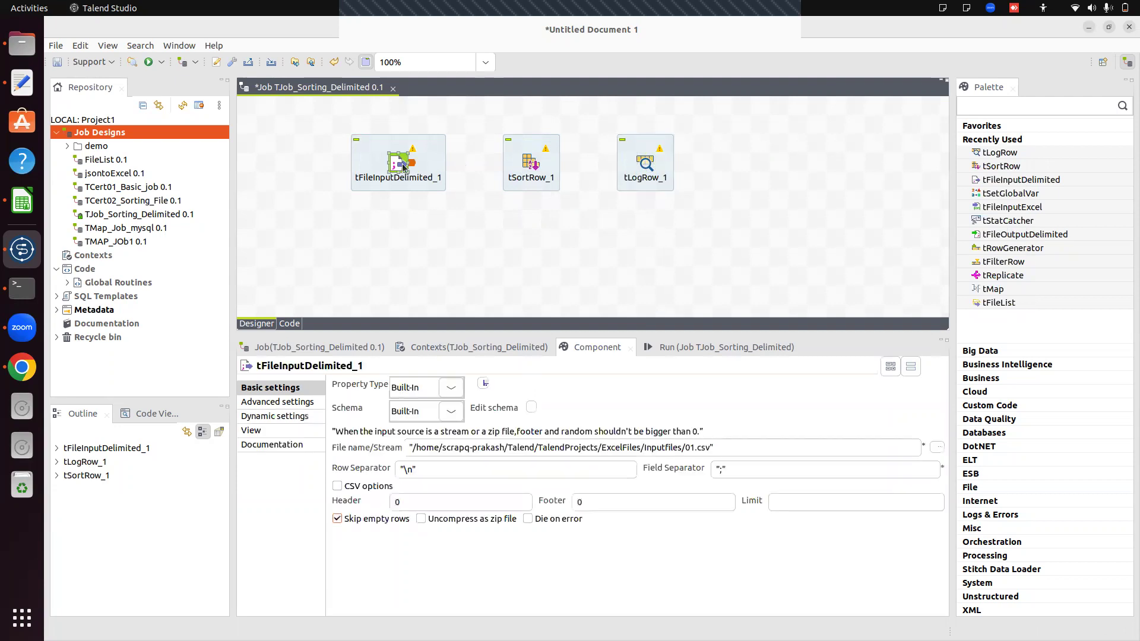
{"action": "right_click", "coordinate": [402, 167]}
{"action": "mouse_move", "coordinate": [443, 175]}
{"action": "left_click", "coordinate": [600, 174]}
{"action": "left_click", "coordinate": [531, 168]}
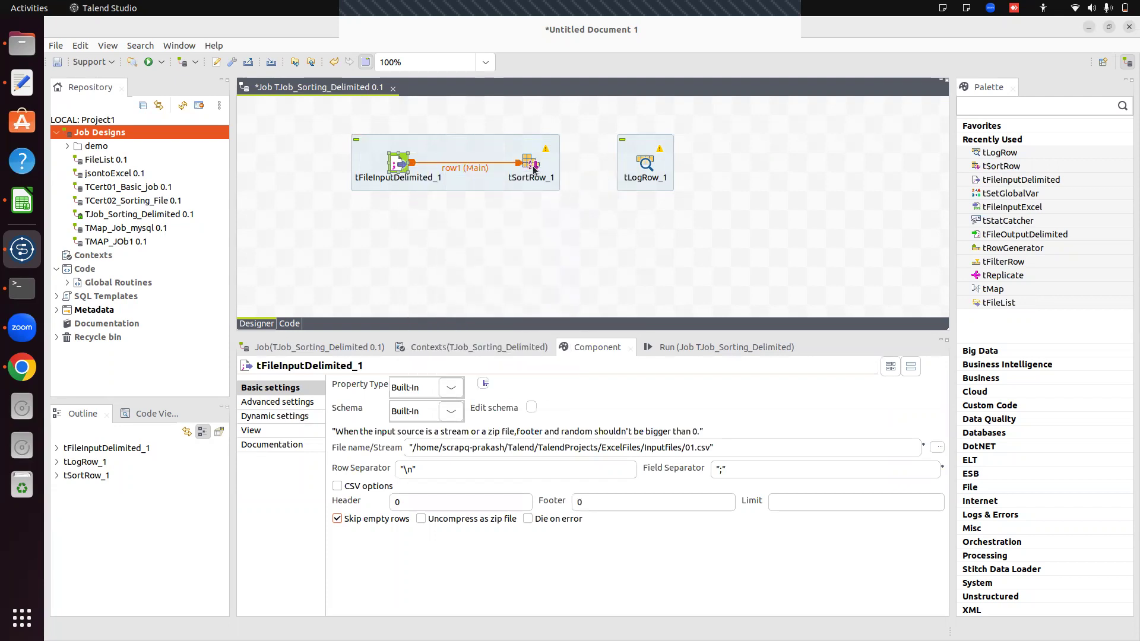
- Connect tSortRow_1 to tLogRow_1 with a Main row link
{"action": "right_click", "coordinate": [534, 166]}
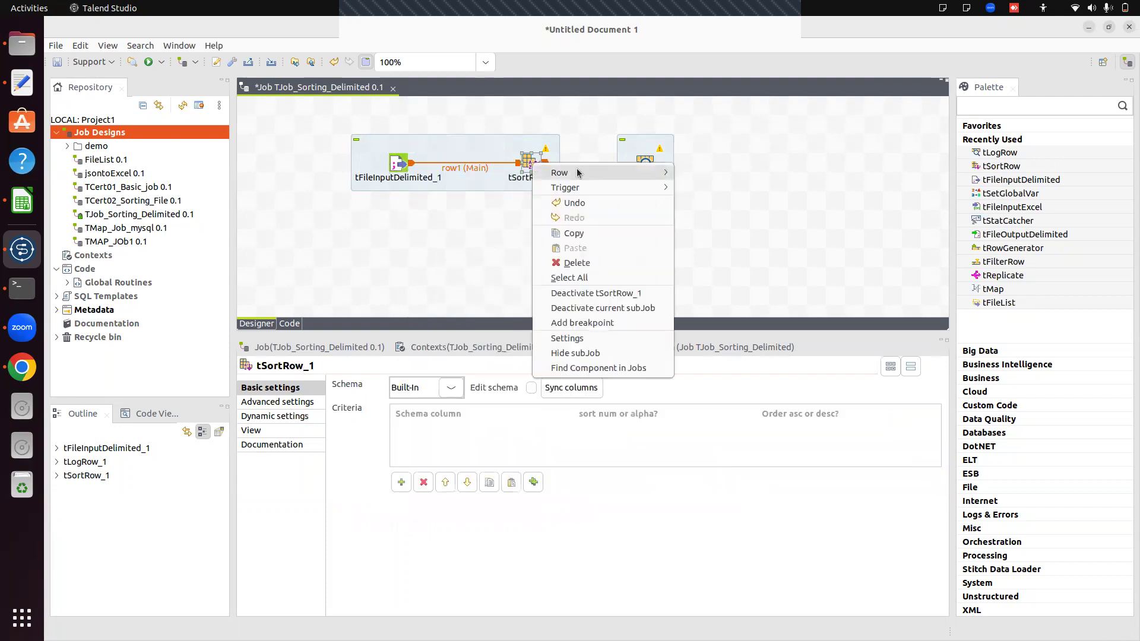
{"action": "mouse_move", "coordinate": [624, 173]}
{"action": "left_click", "coordinate": [701, 173]}
{"action": "left_click", "coordinate": [652, 166]}
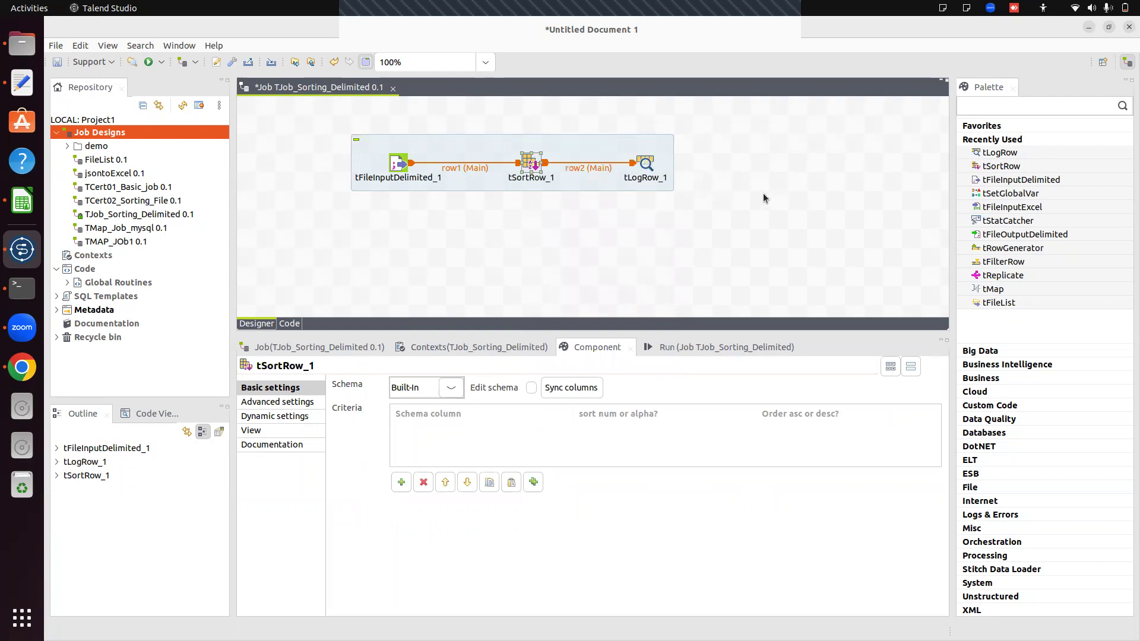
- Check the basic settings of tFileInputDelimited_1 and the input and output schemas of tSortRow_1
{"action": "left_click", "coordinate": [530, 165]}
{"action": "left_click", "coordinate": [399, 163]}
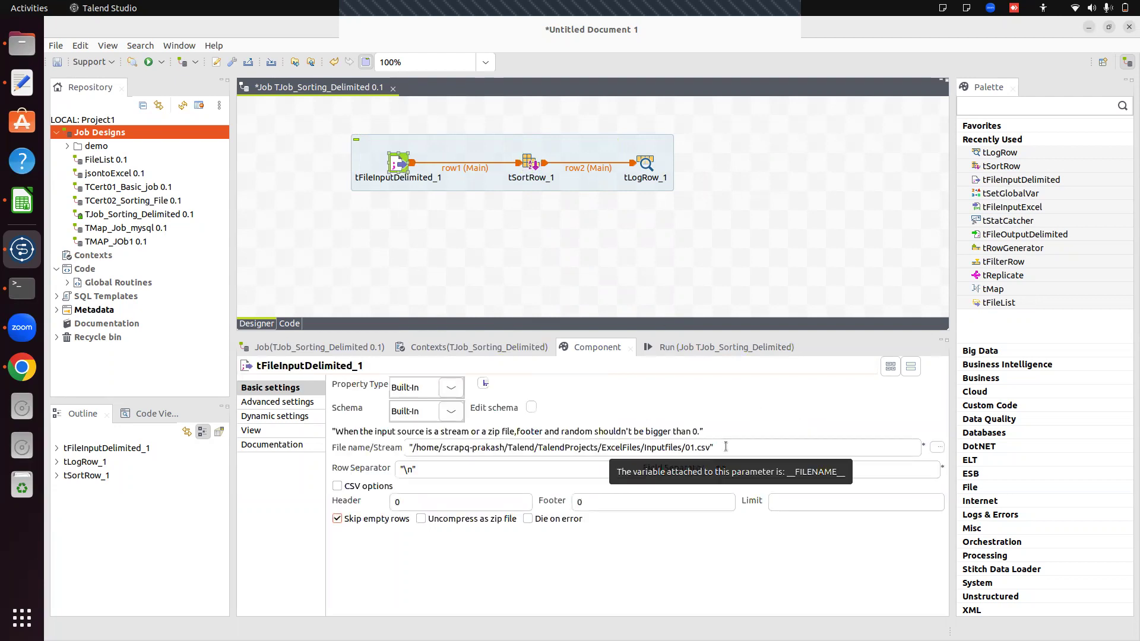
{"action": "left_click", "coordinate": [532, 280]}
{"action": "left_click", "coordinate": [530, 164]}
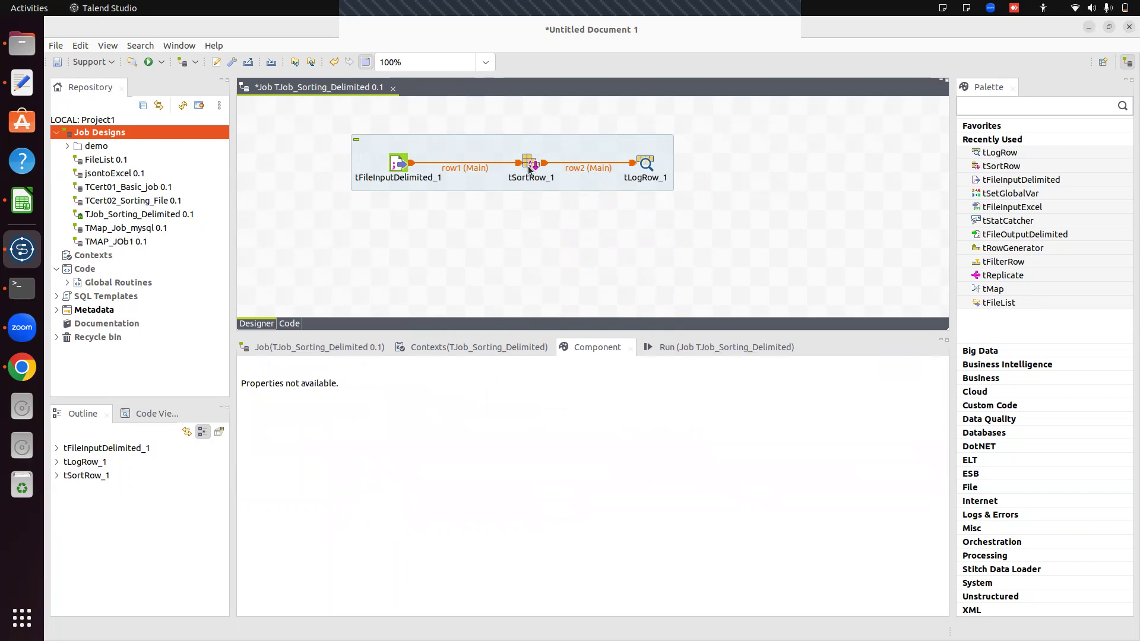
{"action": "left_click", "coordinate": [534, 392]}
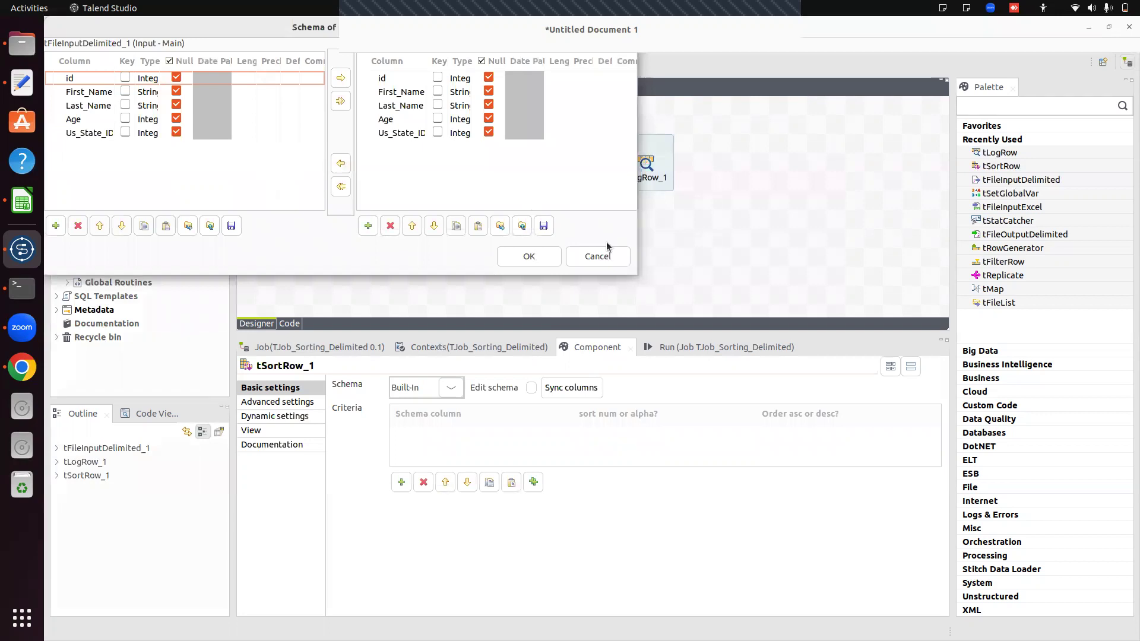
{"action": "left_click", "coordinate": [526, 259]}
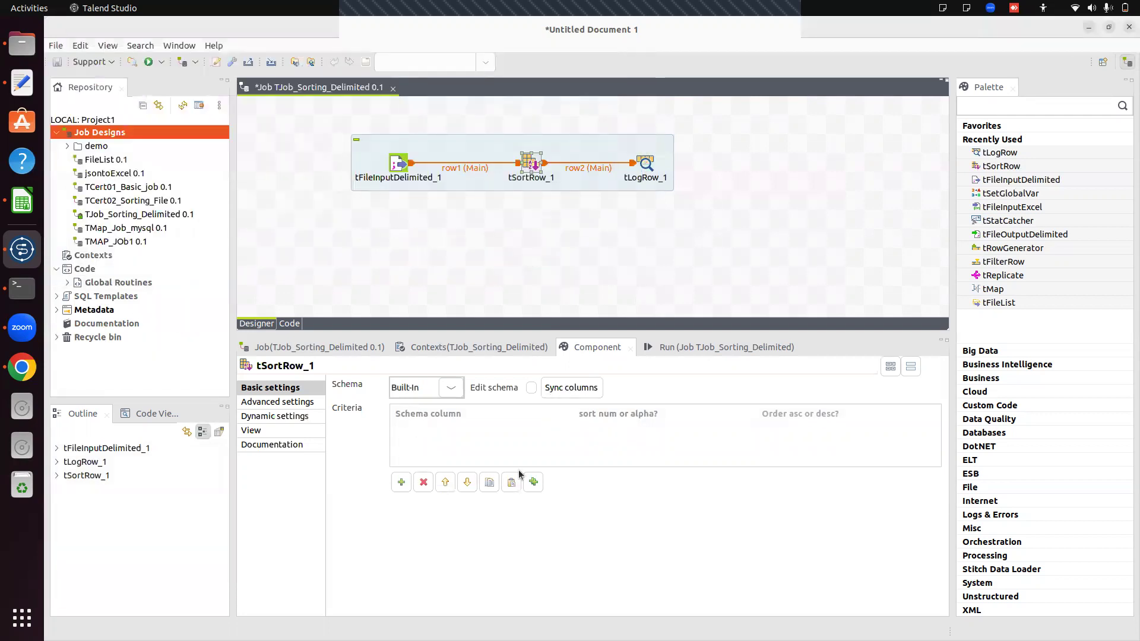
- Add two sort criteria to tSortRow_1 and set the first one's schema column to Last_Name
{"action": "left_click", "coordinate": [402, 483]}
{"action": "left_click", "coordinate": [402, 483]}
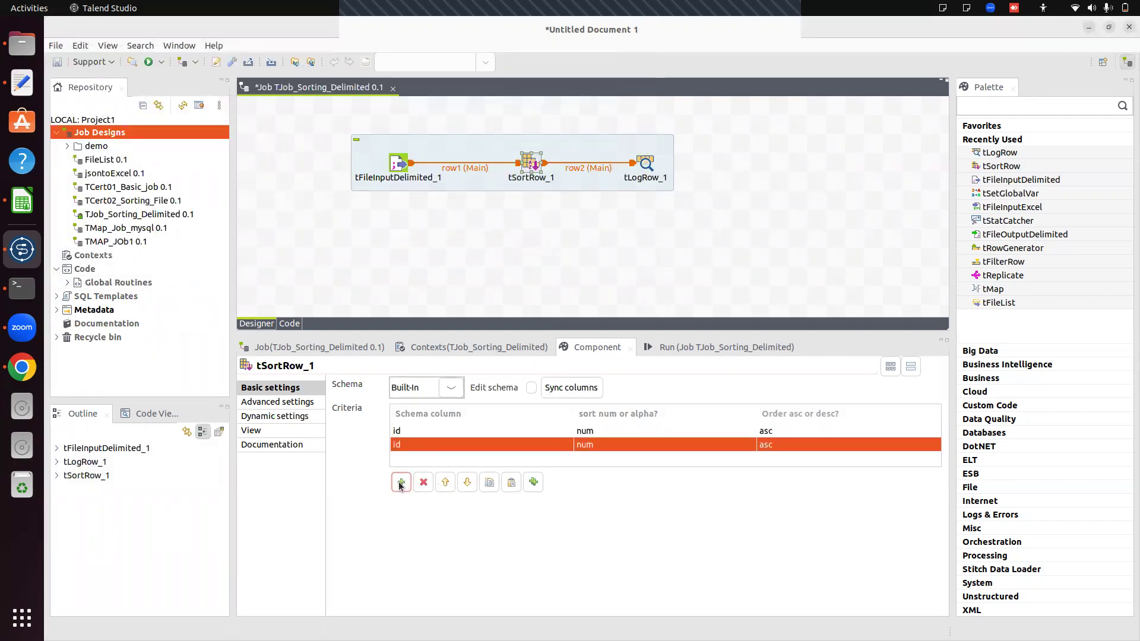
{"action": "left_click", "coordinate": [484, 429]}
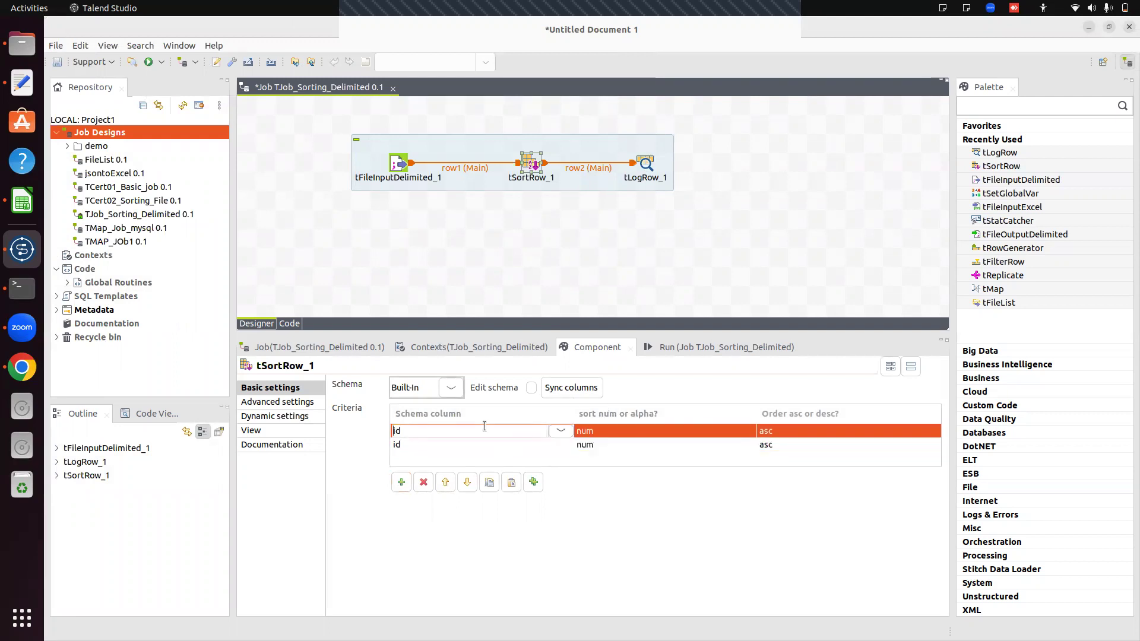
{"action": "left_click", "coordinate": [561, 432]}
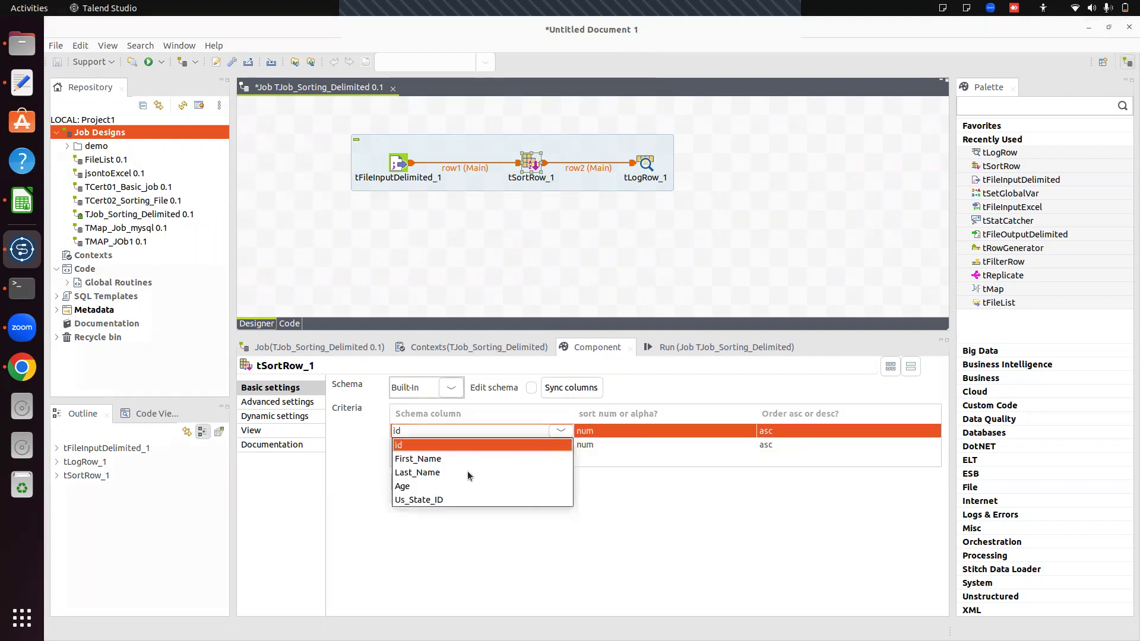
{"action": "left_click", "coordinate": [451, 472]}
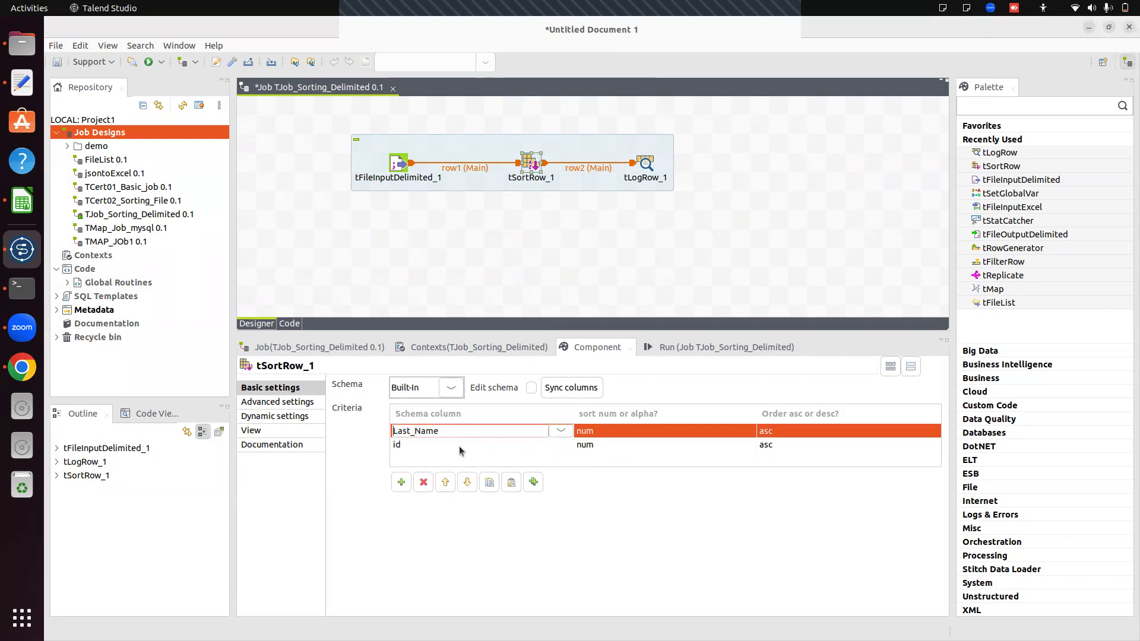
- Switch to Text Editor to reread the two-condition sorting requirement in the task note, and return to Talend Studio
{"action": "left_click", "coordinate": [459, 446]}
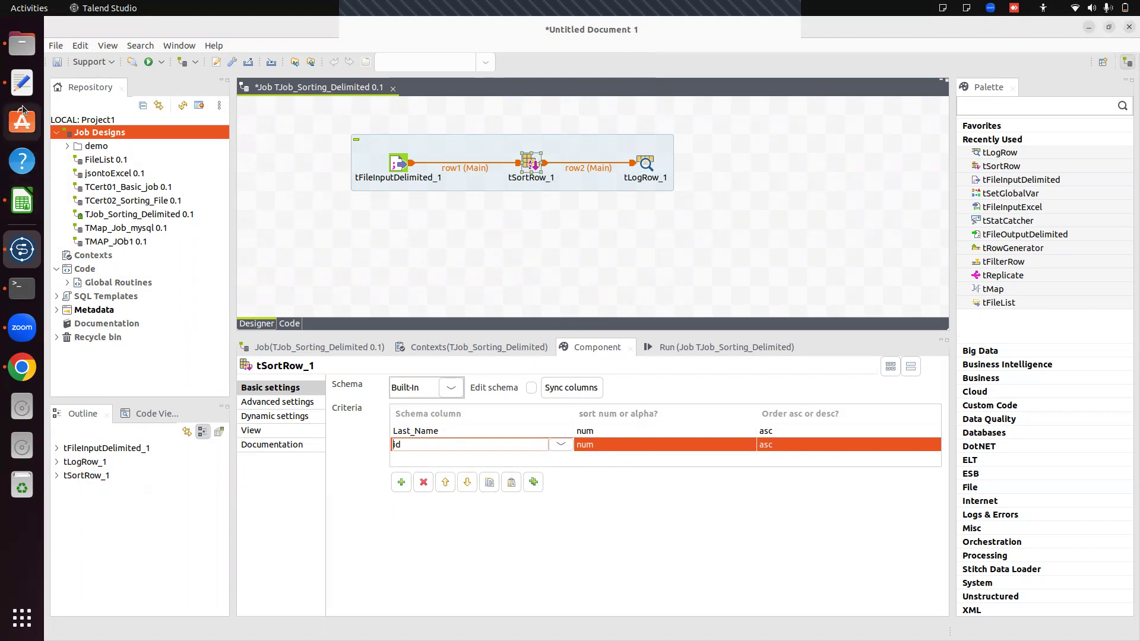
{"action": "left_click", "coordinate": [24, 87]}
{"action": "left_click_drag", "start_coordinate": [342, 49], "coordinate": [507, 50]}
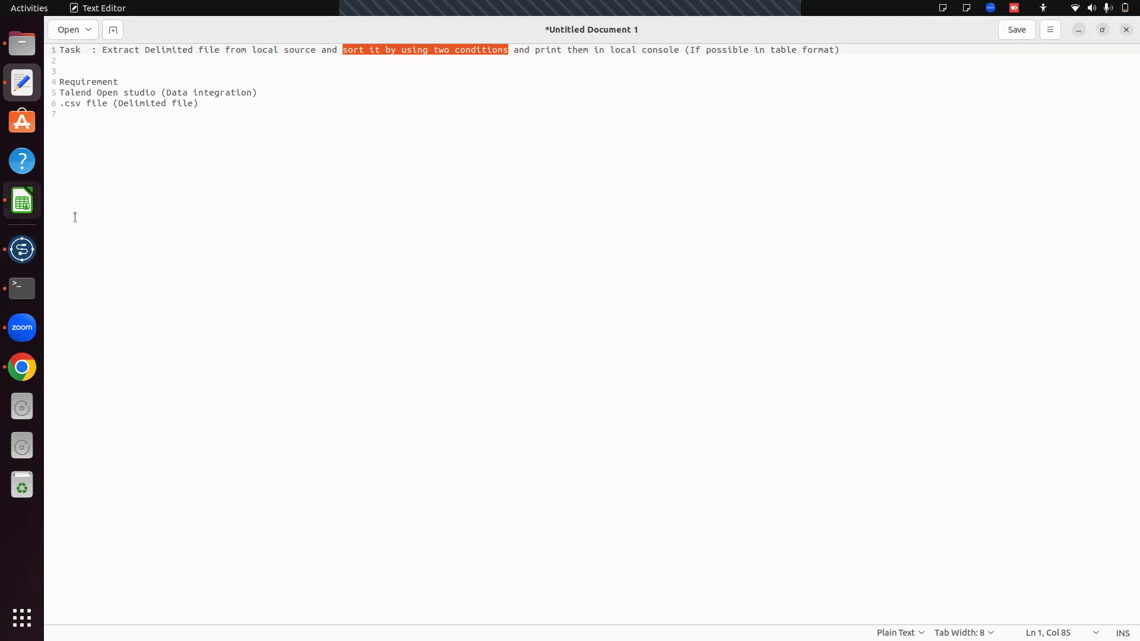
{"action": "left_click", "coordinate": [22, 248]}
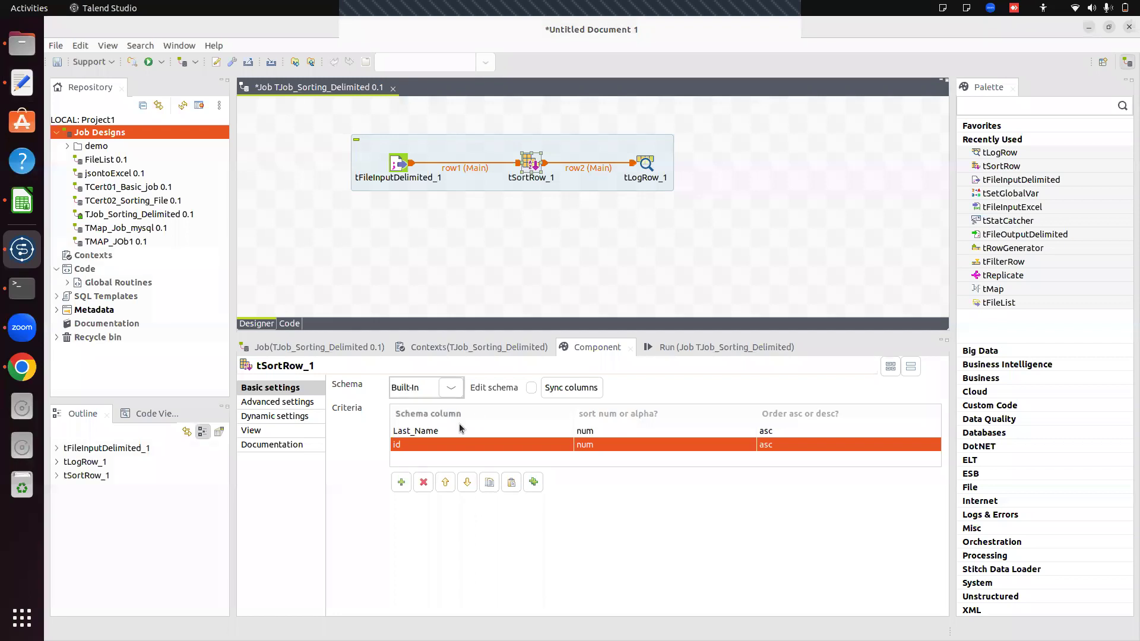
- Set the sort type of the Last_Name criterion to alpha
{"action": "left_click", "coordinate": [490, 429]}
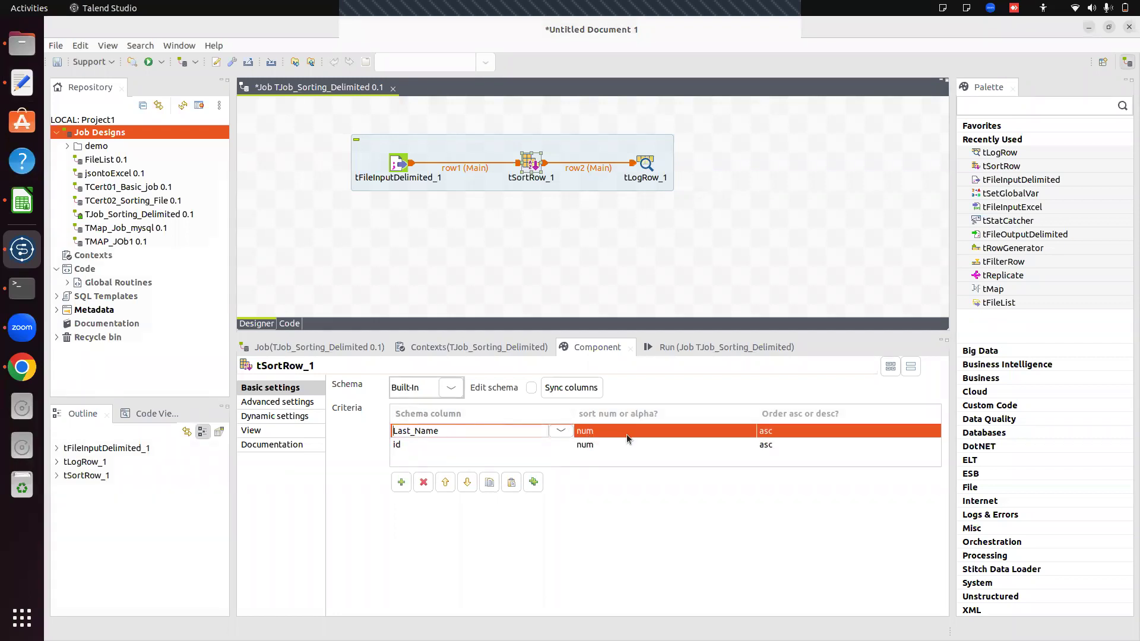
{"action": "left_click", "coordinate": [653, 437]}
{"action": "left_click", "coordinate": [744, 432]}
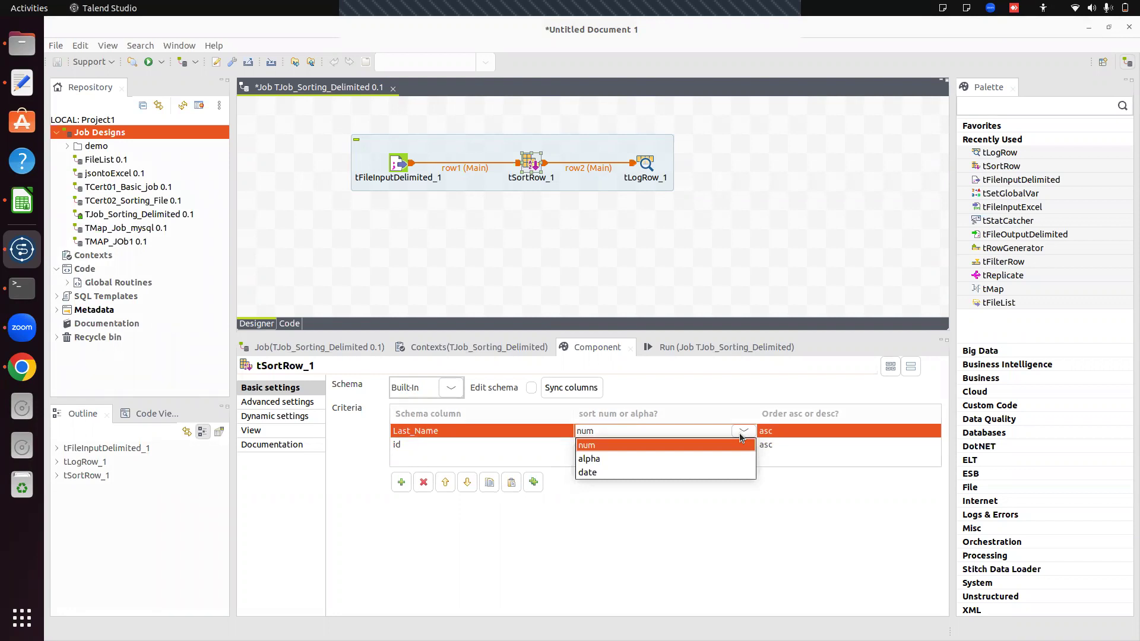
{"action": "left_click", "coordinate": [645, 458]}
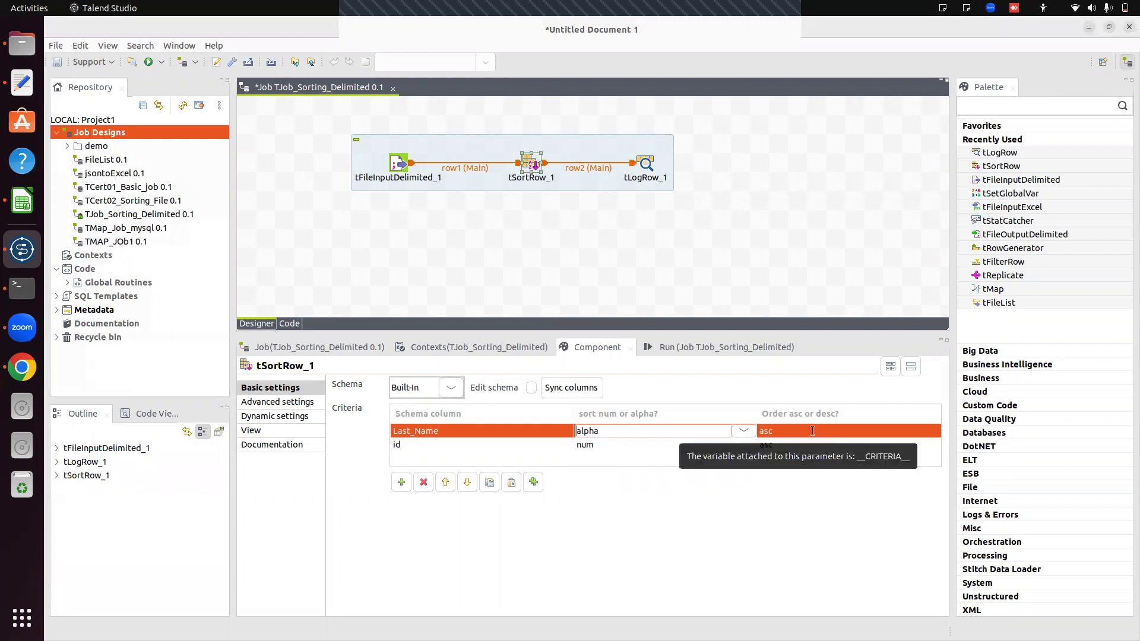
{"action": "left_click", "coordinate": [811, 430]}
- Set the second sort criterion to the First_Name column with alpha sorting
{"action": "left_click", "coordinate": [418, 445]}
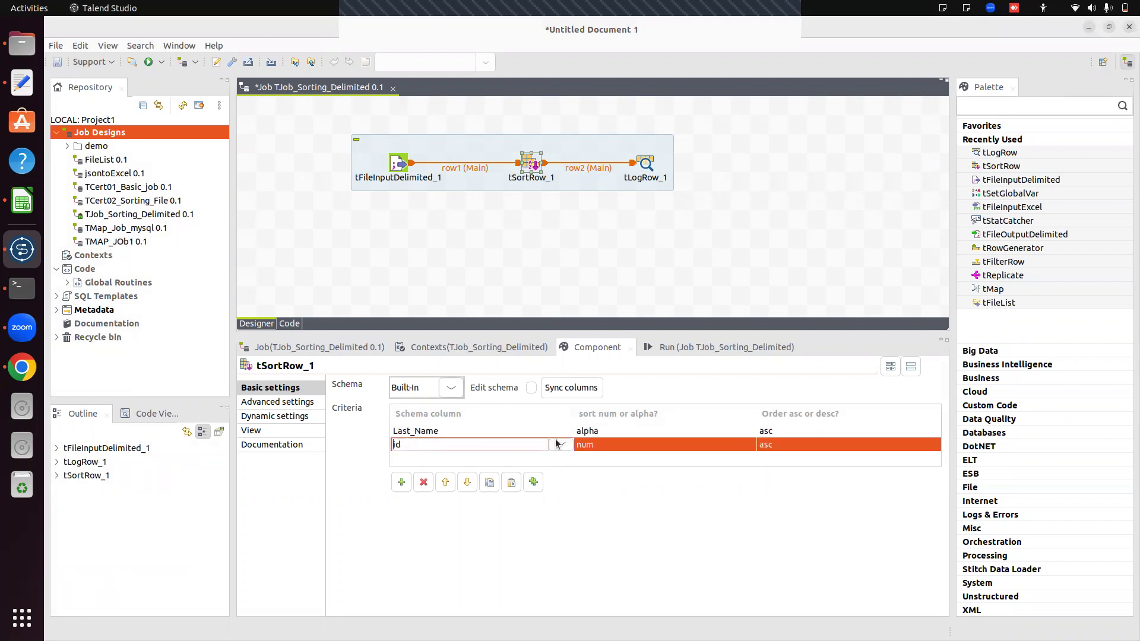
{"action": "left_click", "coordinate": [560, 444]}
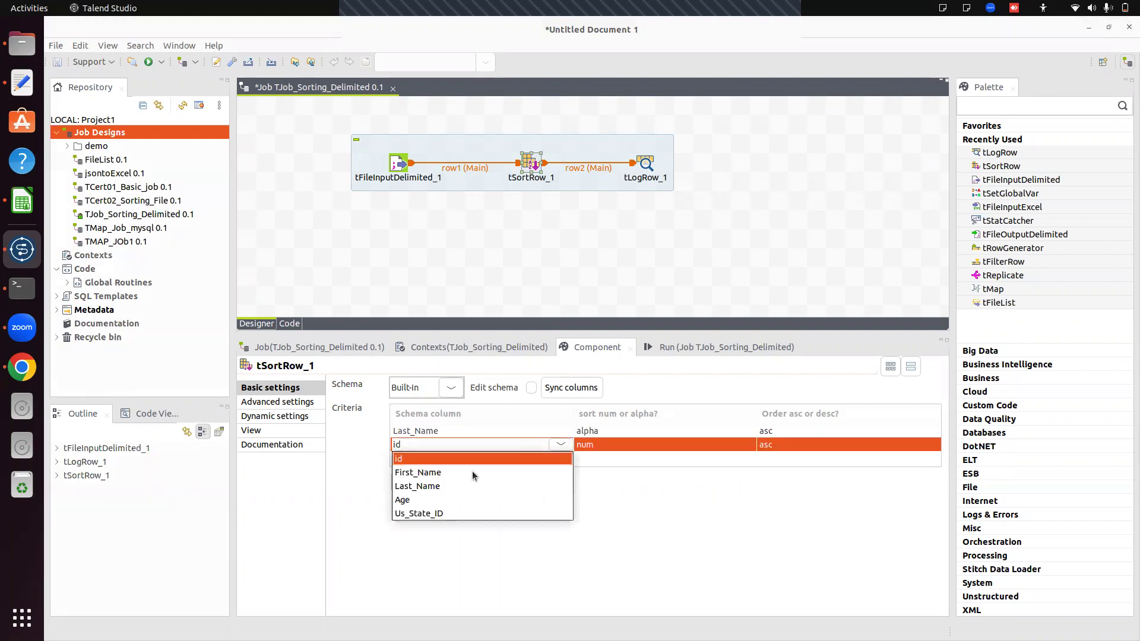
{"action": "left_click", "coordinate": [418, 473]}
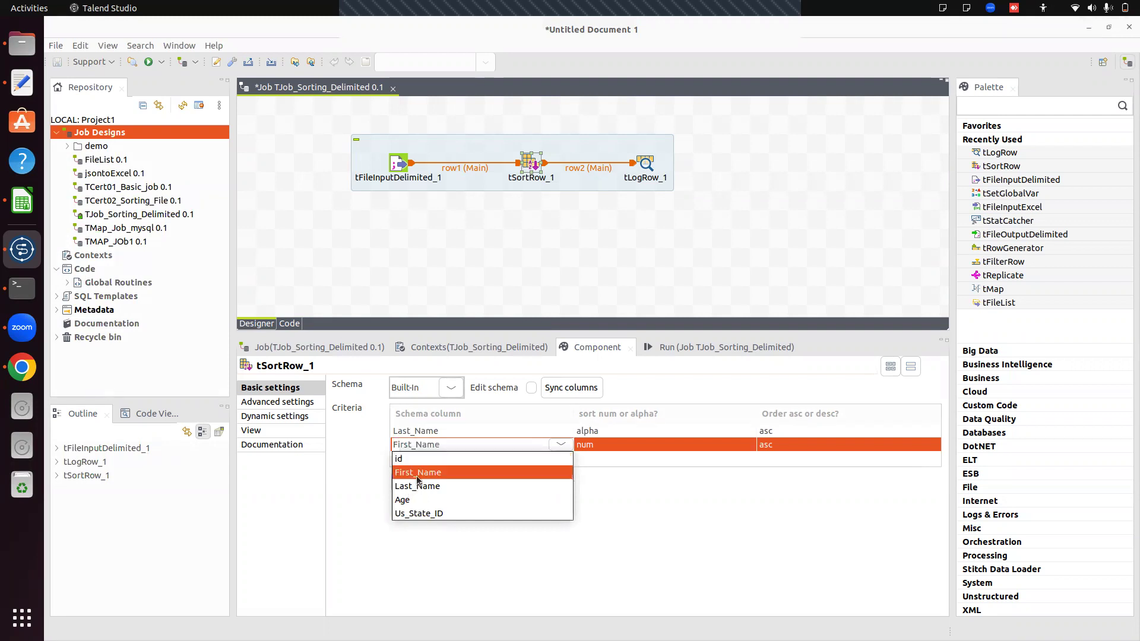
{"action": "left_click", "coordinate": [658, 444]}
{"action": "left_click", "coordinate": [743, 444]}
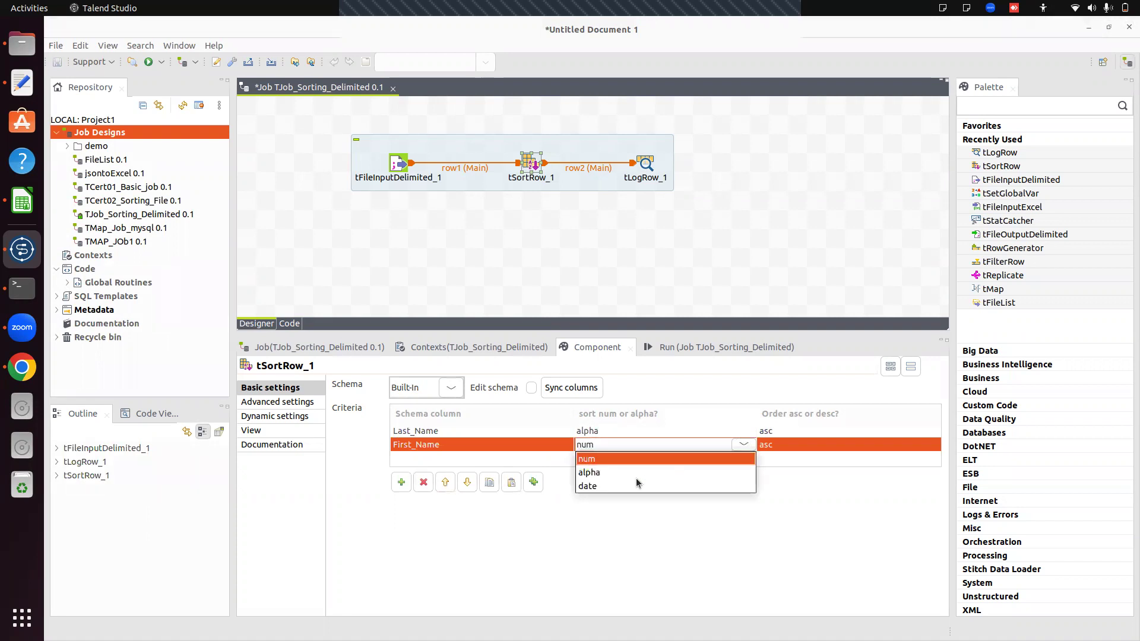
{"action": "left_click", "coordinate": [605, 472]}
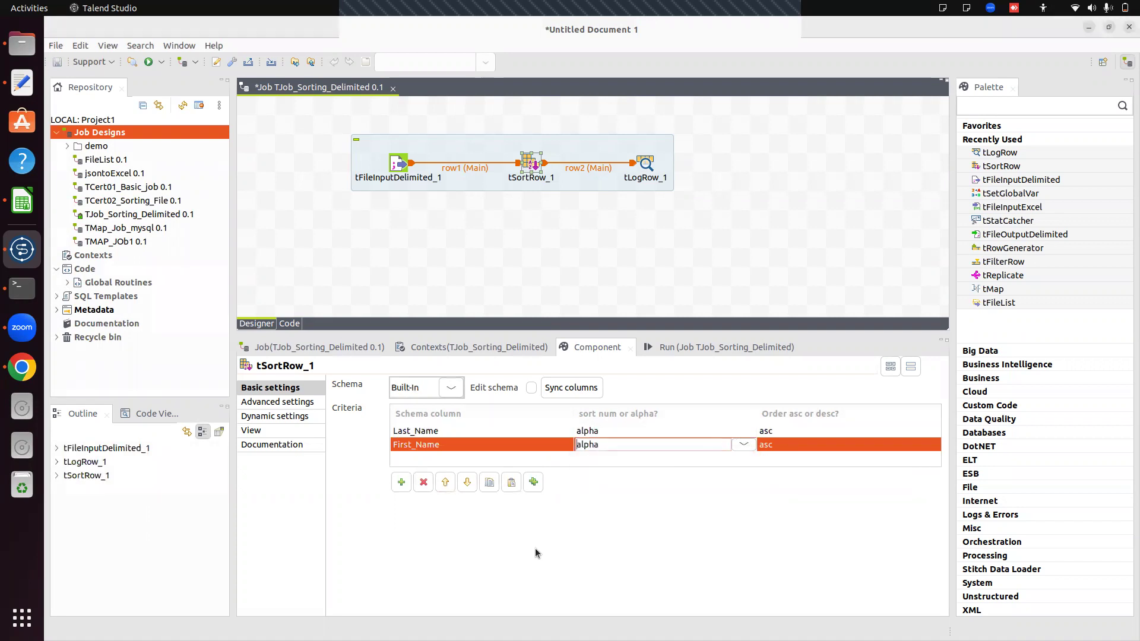
- Set the output mode of tLogRow_1 to Table (print values in cells of a table)
{"action": "left_click", "coordinate": [696, 347]}
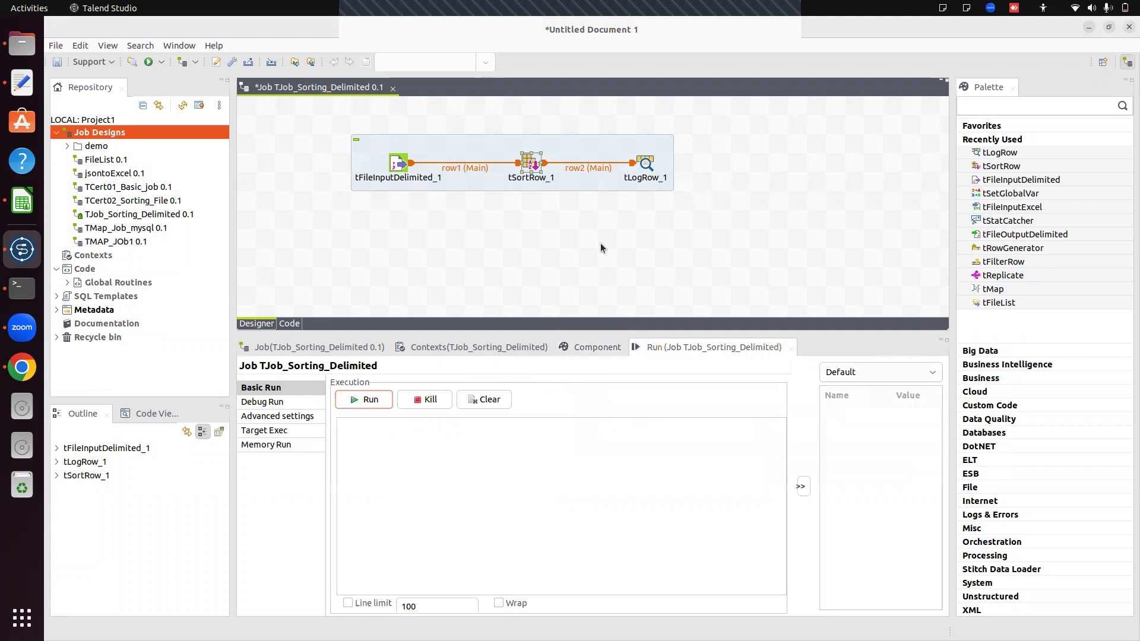
{"action": "left_click", "coordinate": [638, 167]}
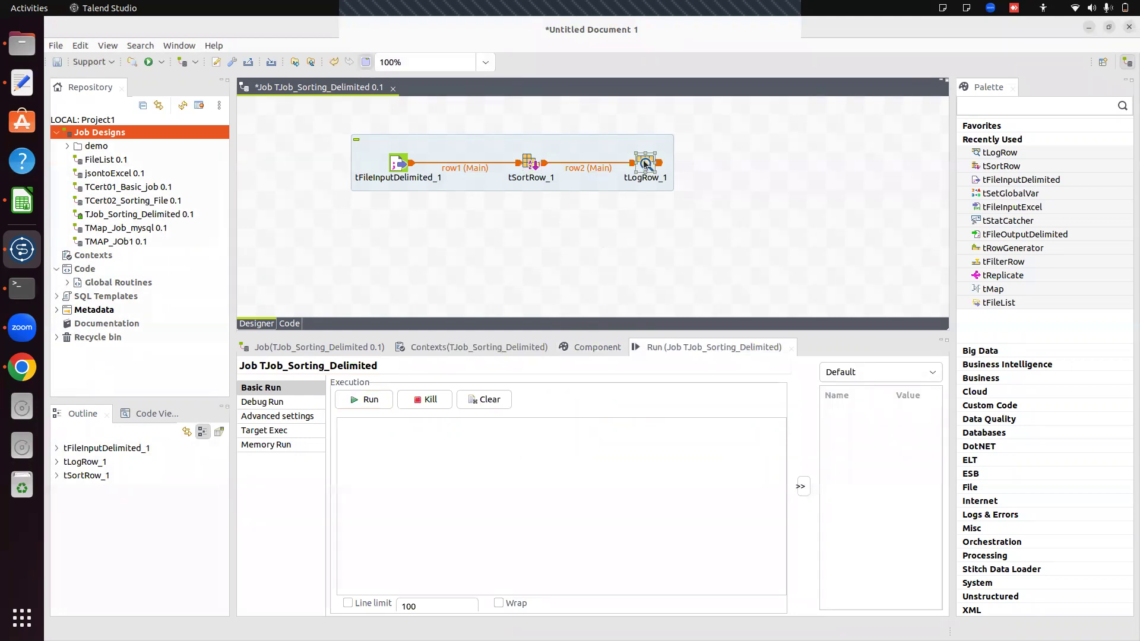
{"action": "left_click", "coordinate": [593, 347]}
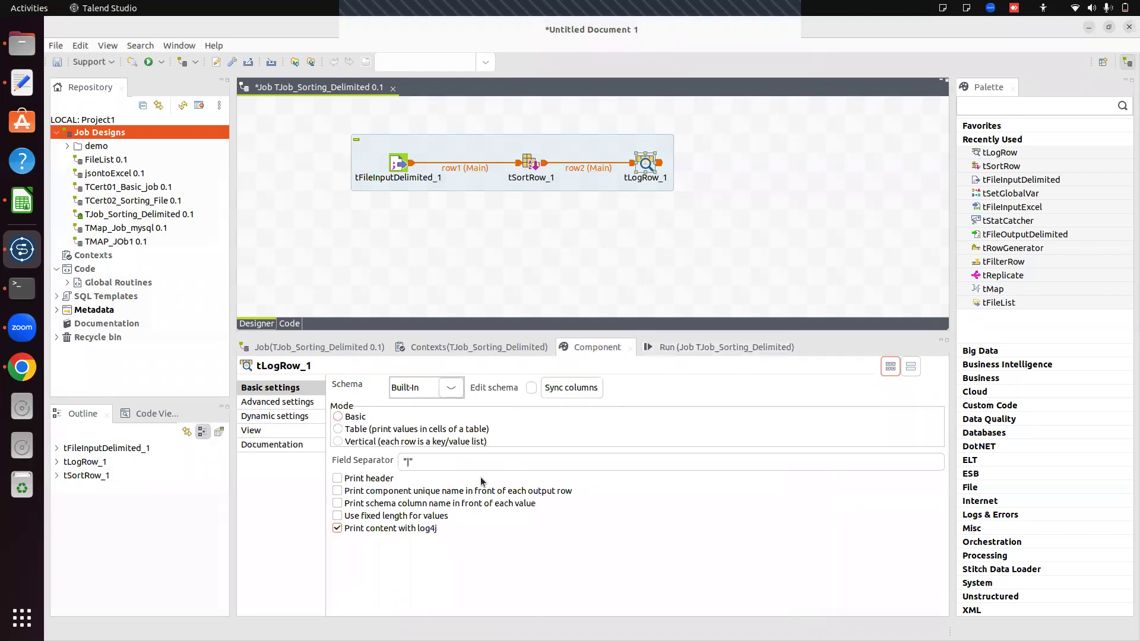
{"action": "left_click", "coordinate": [338, 430]}
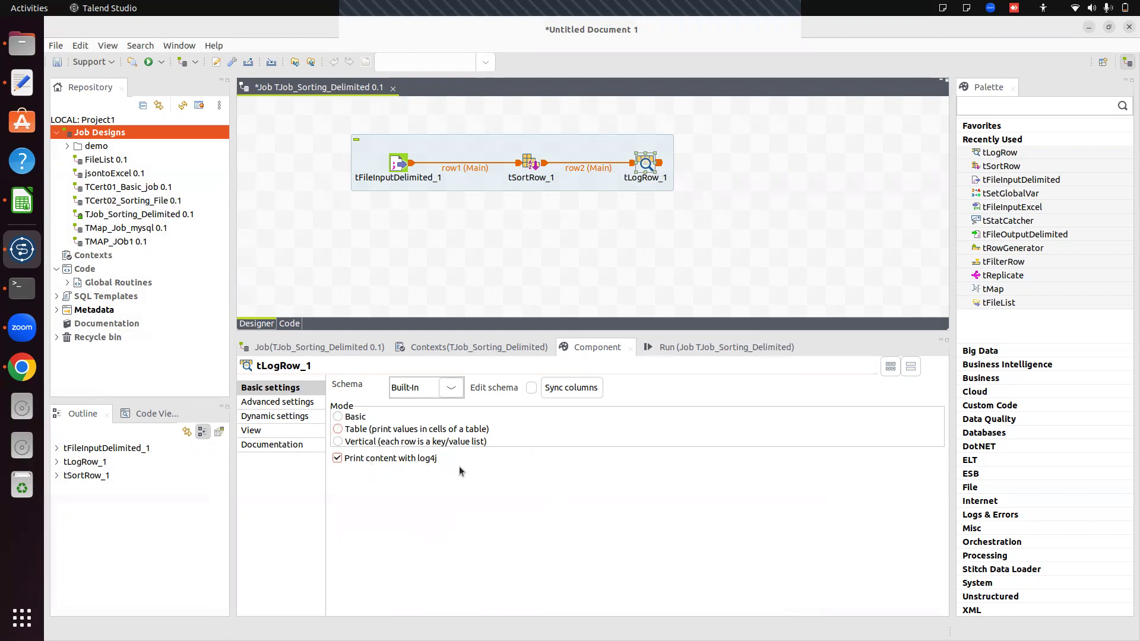
{"action": "left_click", "coordinate": [338, 418]}
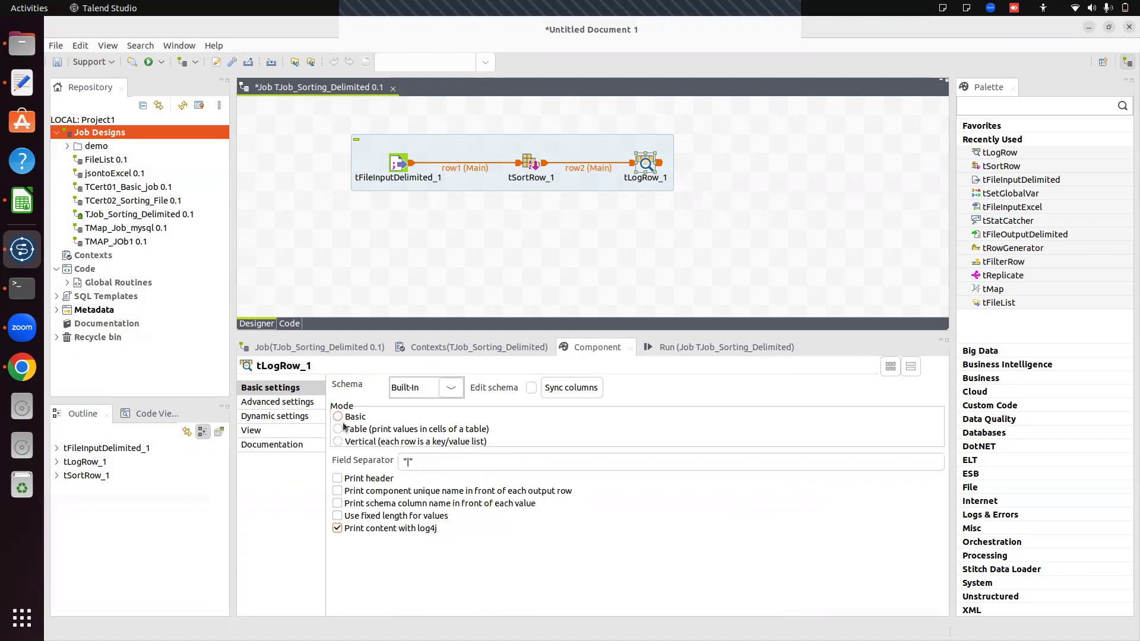
{"action": "left_click", "coordinate": [340, 428]}
{"action": "left_click", "coordinate": [529, 287]}
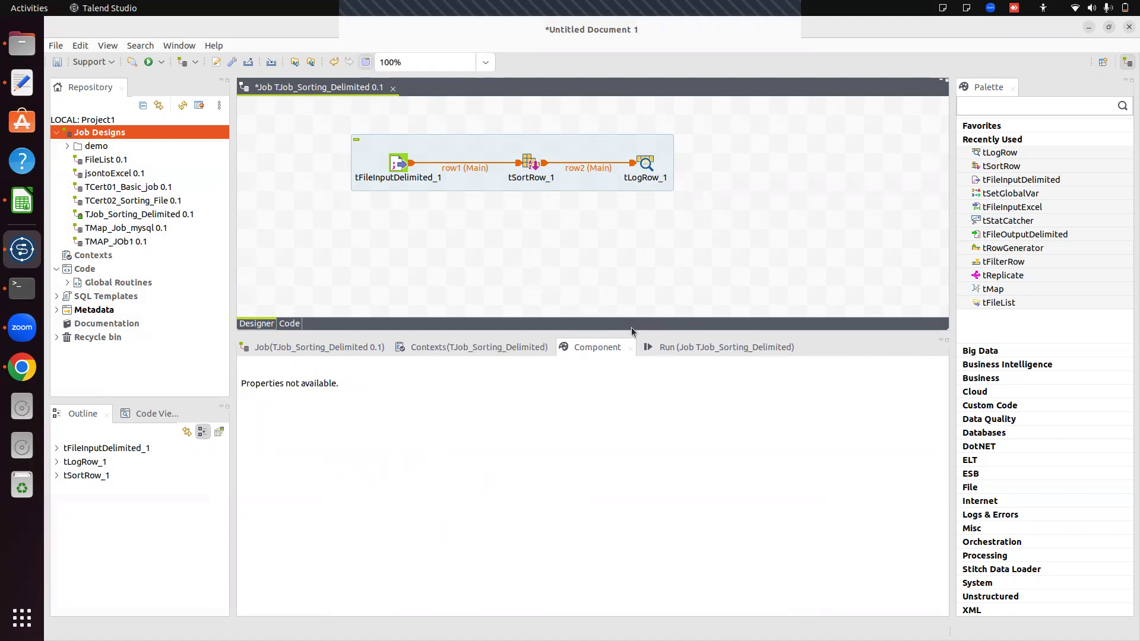
- Run the job TJob_Sorting_Delimited
{"action": "mouse_move", "coordinate": [631, 331]}
{"action": "left_mouse_down"}
{"action": "mouse_move", "coordinate": [631, 383]}
{"action": "mouse_move", "coordinate": [631, 328]}
{"action": "left_mouse_up"}
{"action": "left_click", "coordinate": [668, 346]}
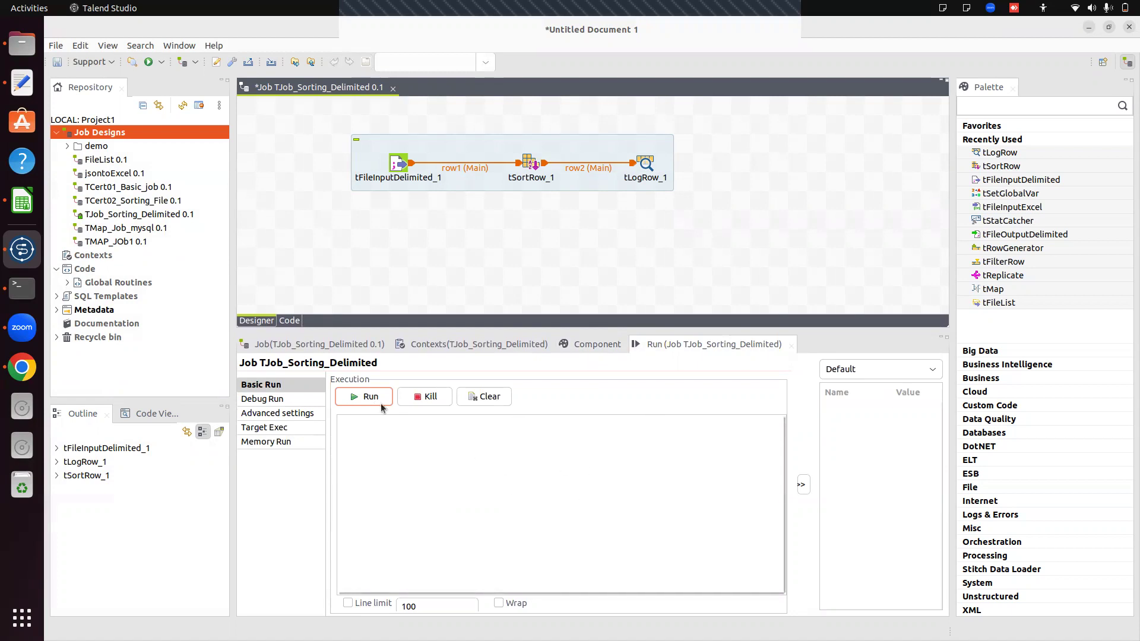
{"action": "left_click", "coordinate": [431, 451]}
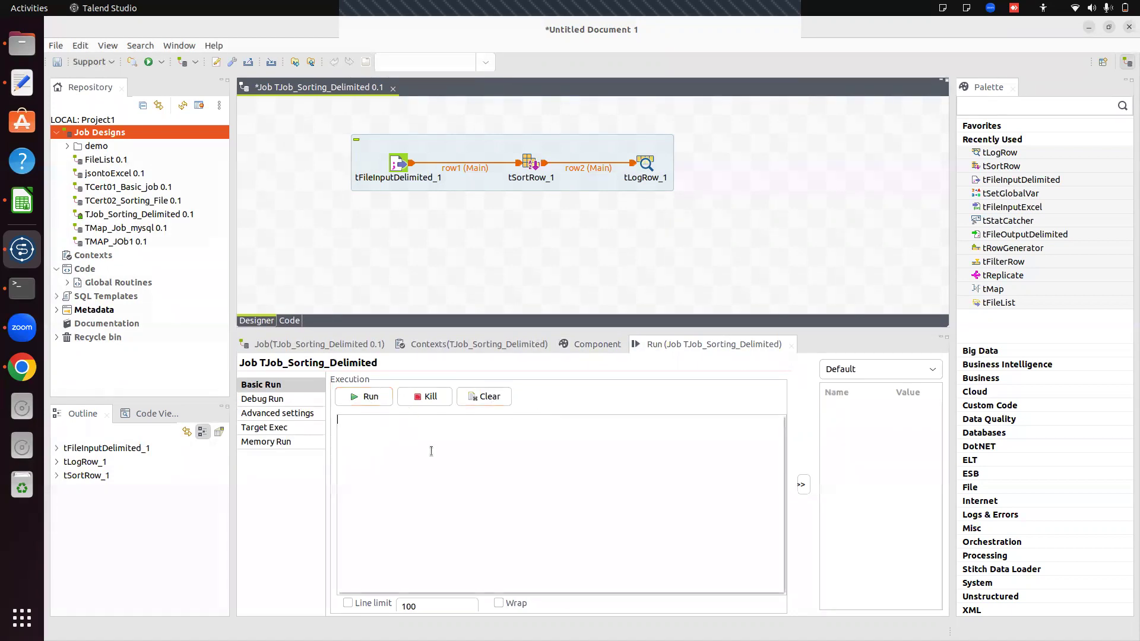
{"action": "left_click", "coordinate": [366, 395]}
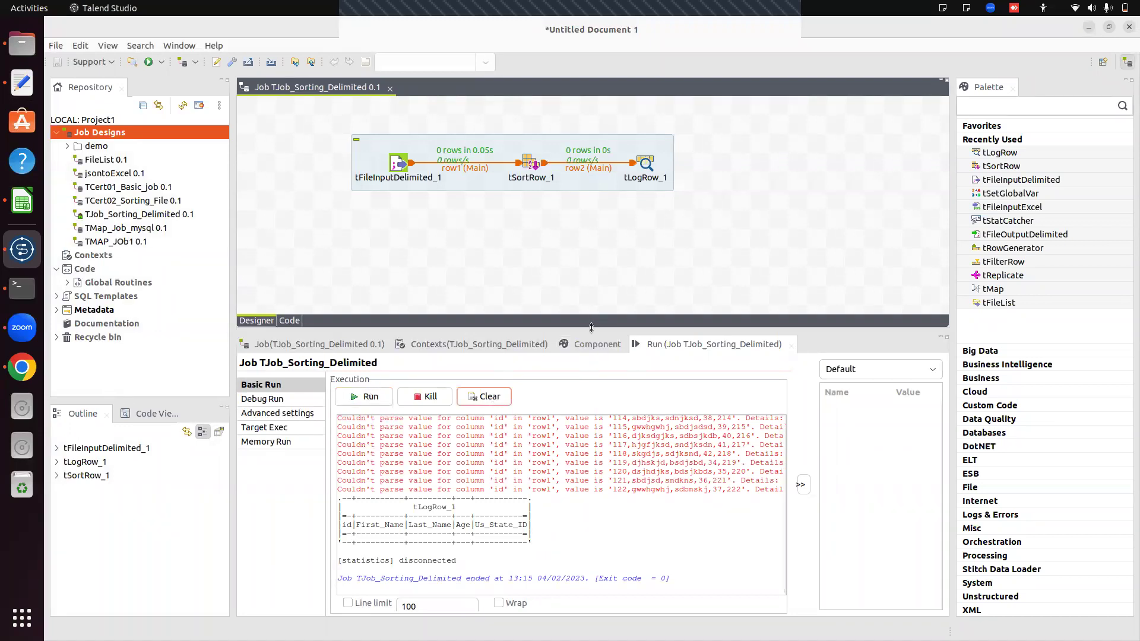
- Enlarge the run console to examine the job's full output, and restore the design area's height
{"action": "left_click_drag", "start_coordinate": [574, 328], "coordinate": [550, 143]}
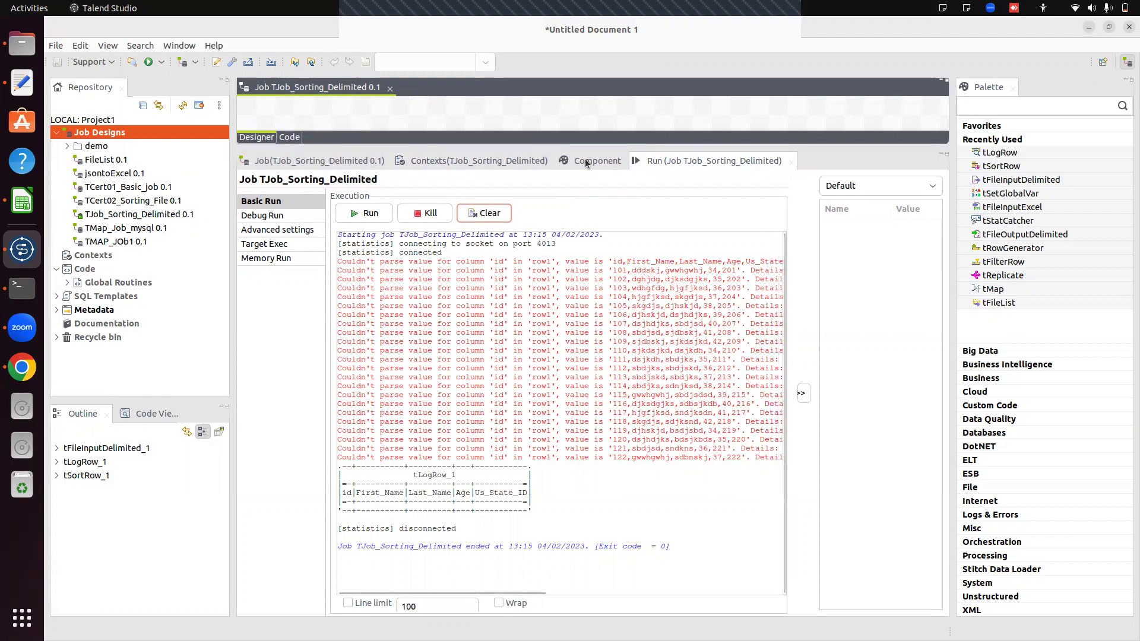
{"action": "left_click_drag", "start_coordinate": [579, 143], "coordinate": [559, 175]}
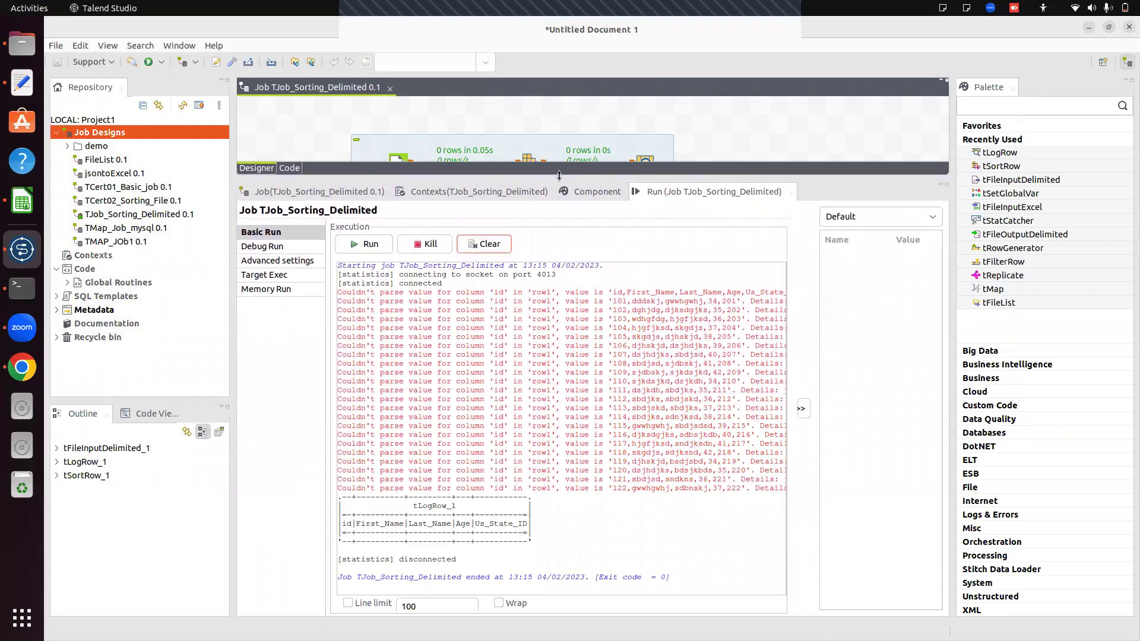
{"action": "left_click_drag", "start_coordinate": [559, 175], "coordinate": [559, 176]}
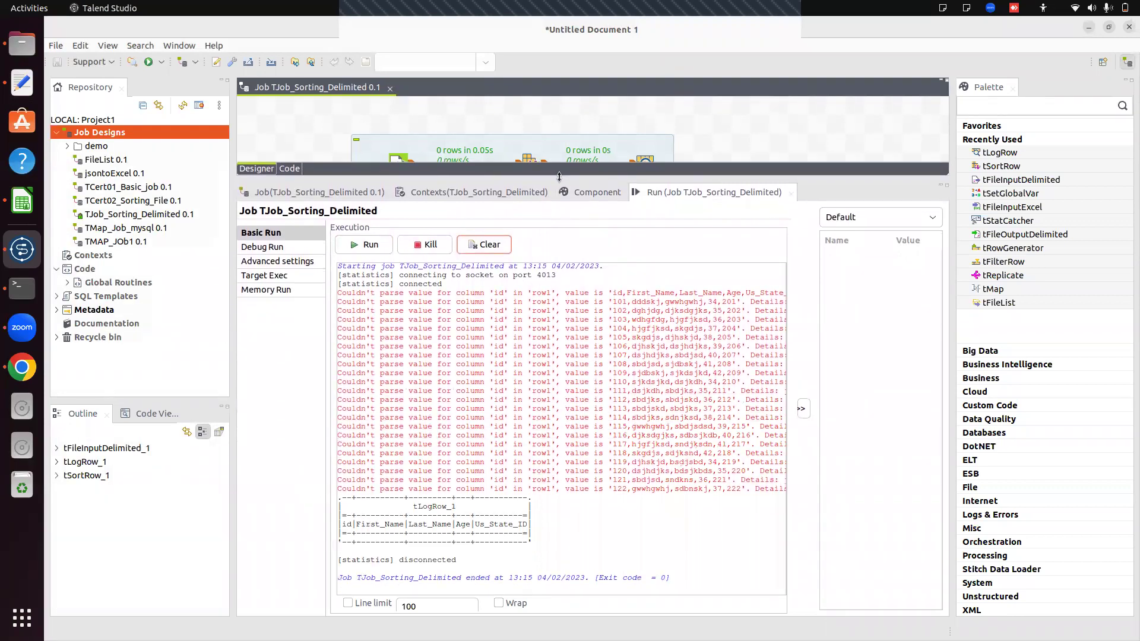
{"action": "left_click_drag", "start_coordinate": [560, 176], "coordinate": [559, 177]}
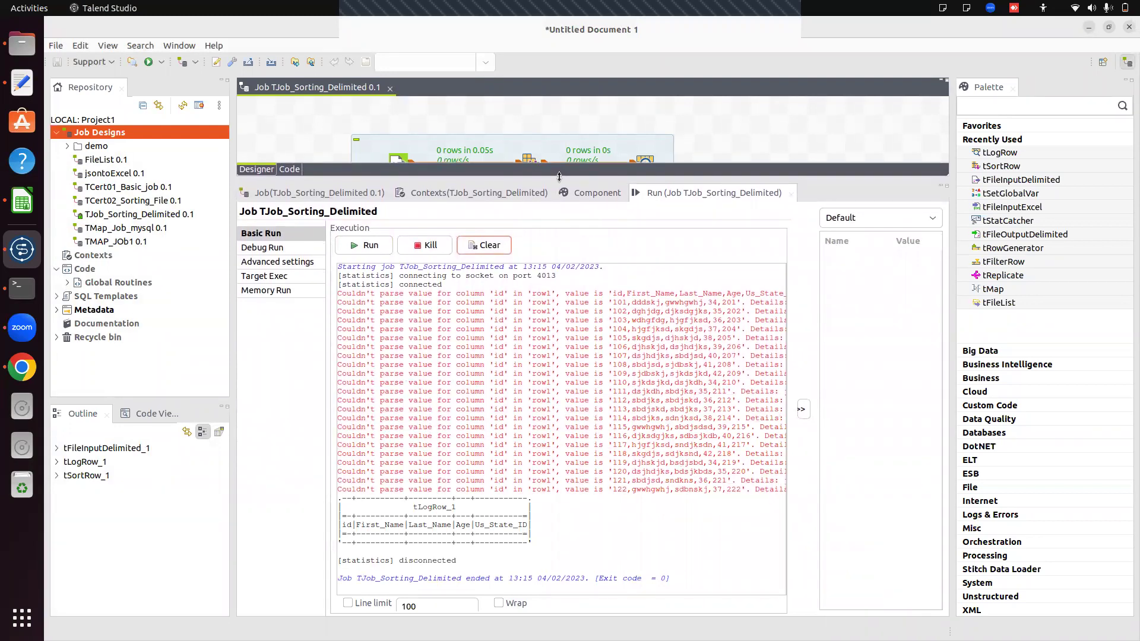
{"action": "left_click_drag", "start_coordinate": [559, 176], "coordinate": [559, 364]}
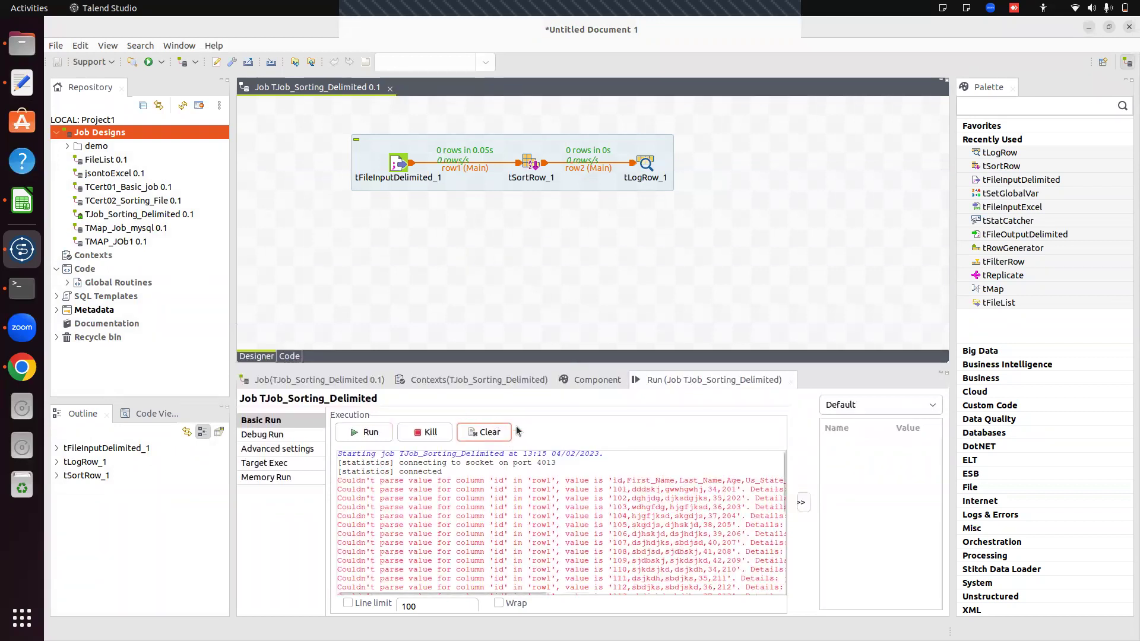
- Review the schema of tFileInputDelimited_1 and set the component's field separator to a comma (",")
{"action": "left_click", "coordinate": [607, 327]}
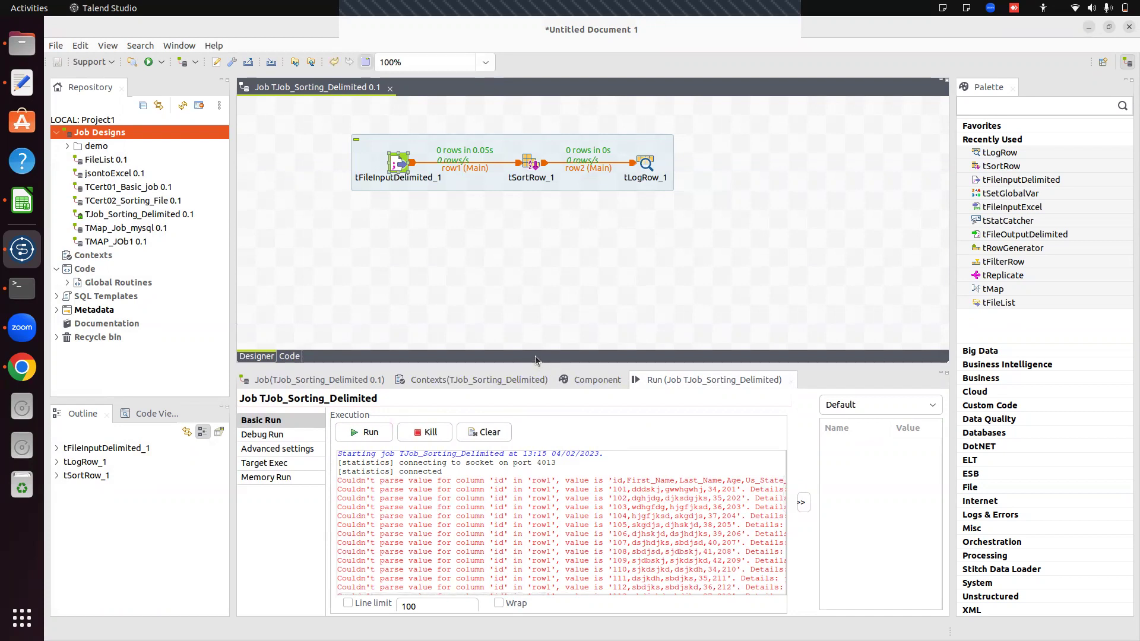
{"action": "left_click_drag", "start_coordinate": [532, 362], "coordinate": [515, 279]}
{"action": "left_click", "coordinate": [598, 294]}
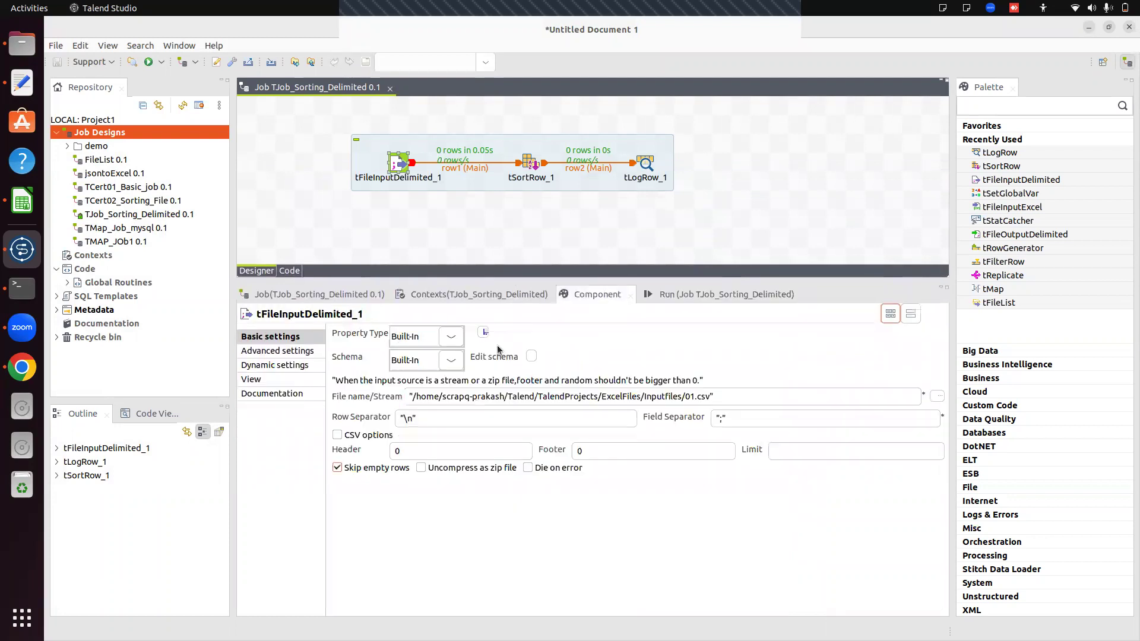
{"action": "left_click", "coordinate": [532, 359]}
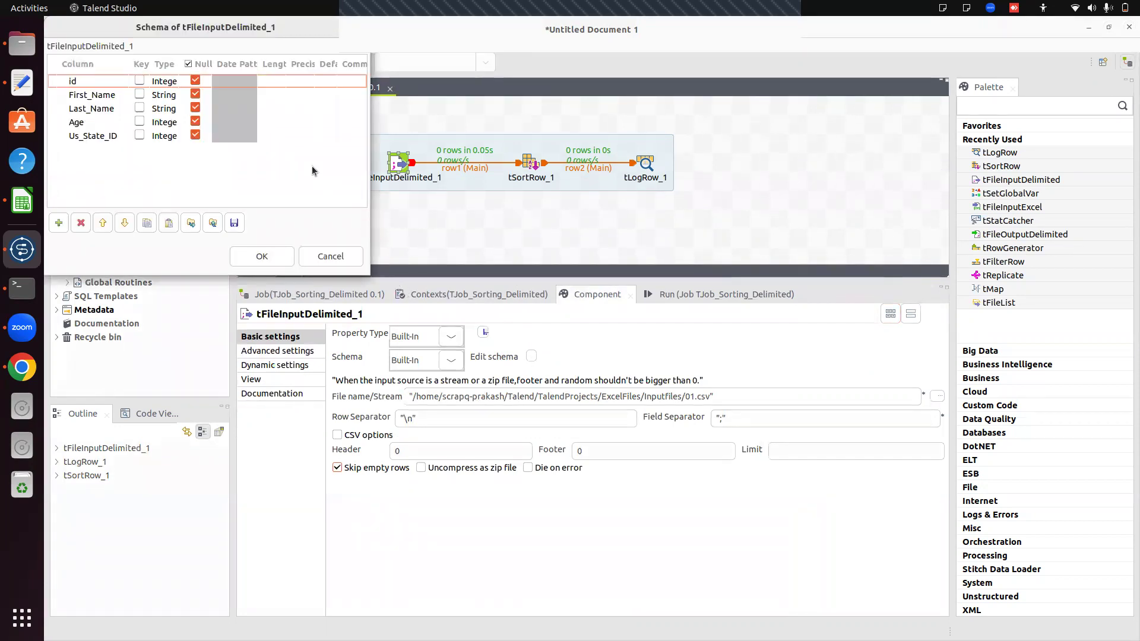
{"action": "key", "text": "Escape"}
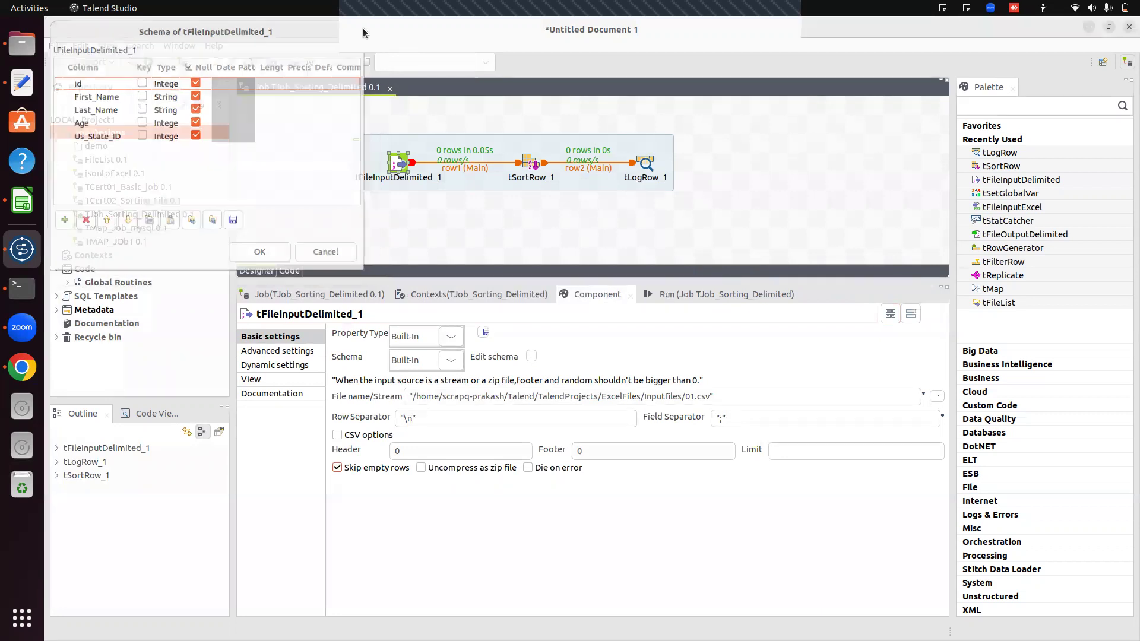
{"action": "left_click", "coordinate": [719, 417]}
{"action": "key", "text": "BackSpace"}
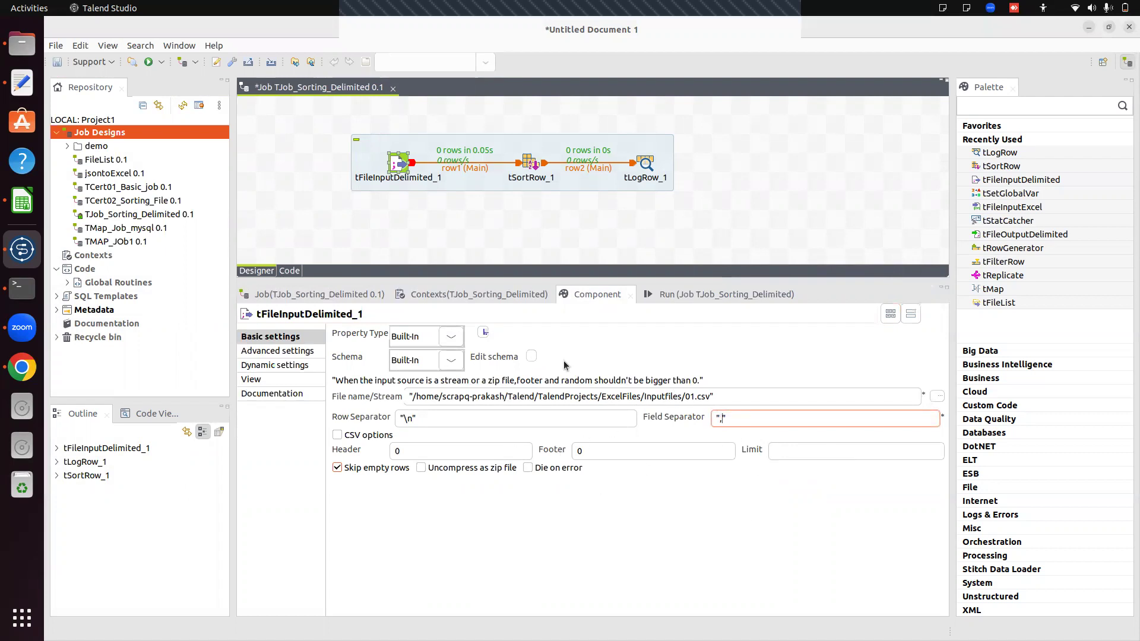
{"action": "left_click", "coordinate": [758, 209]}
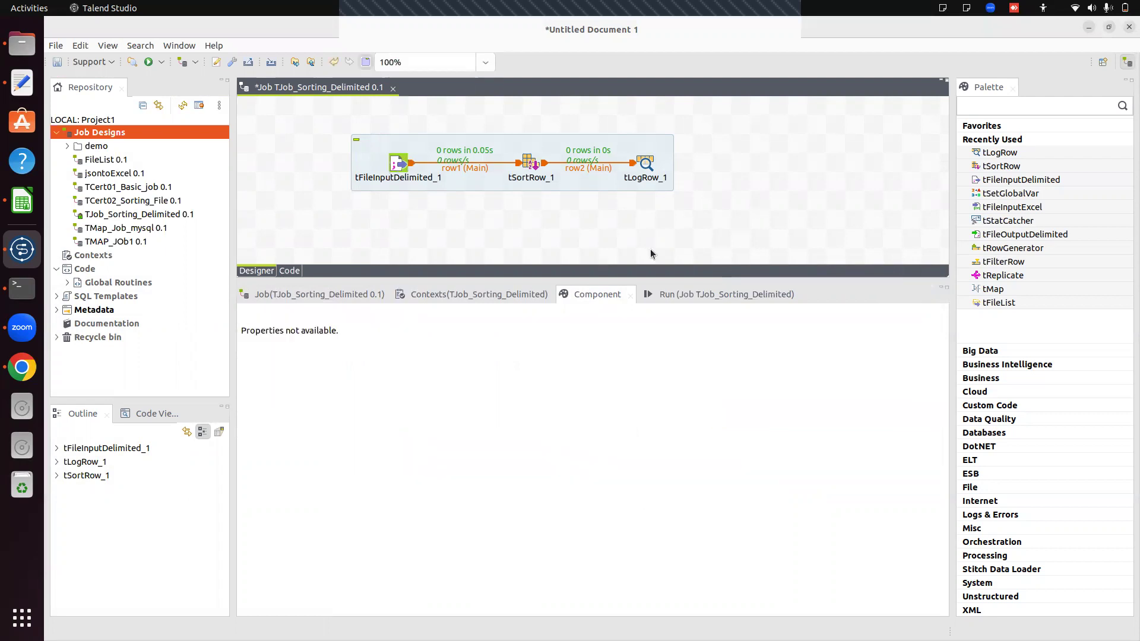
- Clear the previous run output and rerun the job TJob_Sorting_Delimited
{"action": "left_click", "coordinate": [573, 178]}
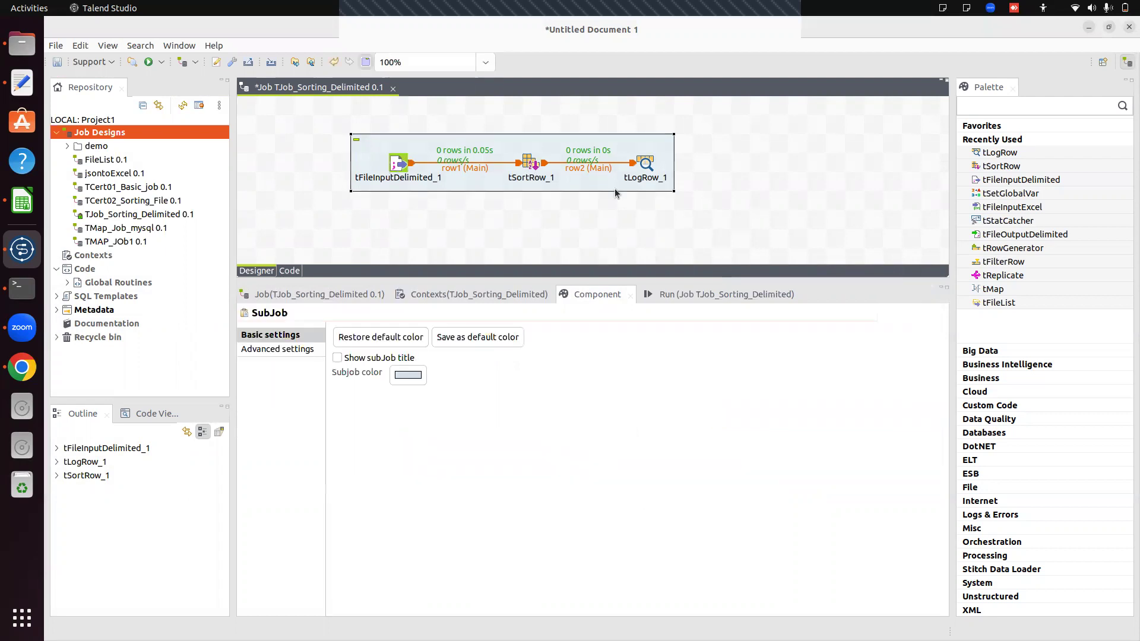
{"action": "left_click", "coordinate": [672, 295]}
{"action": "left_click", "coordinate": [482, 350]}
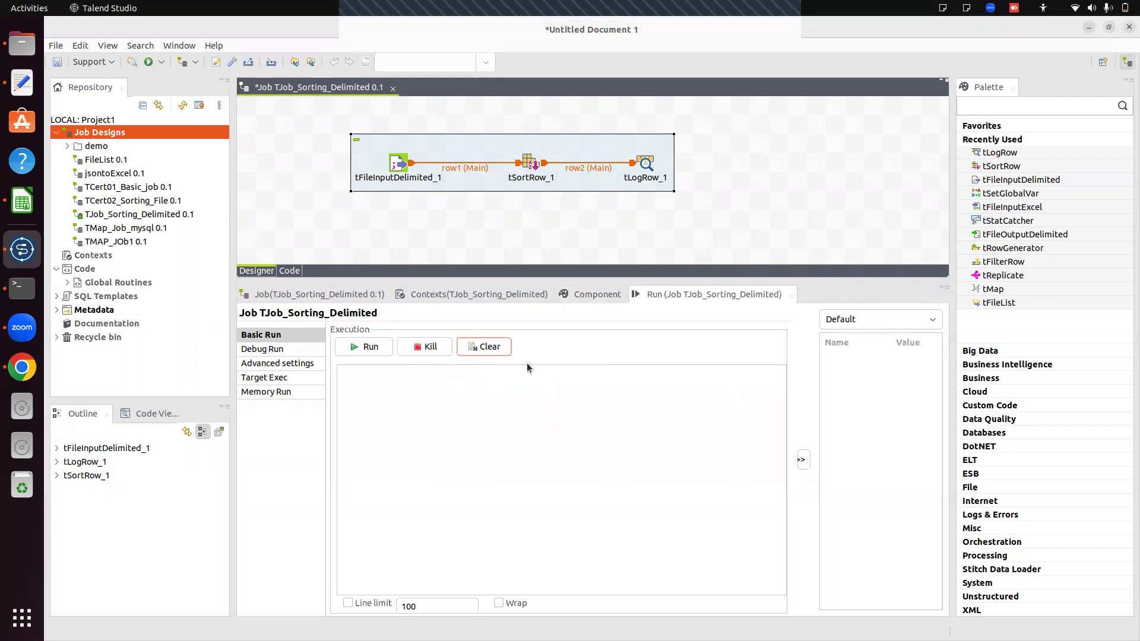
{"action": "left_click", "coordinate": [368, 349]}
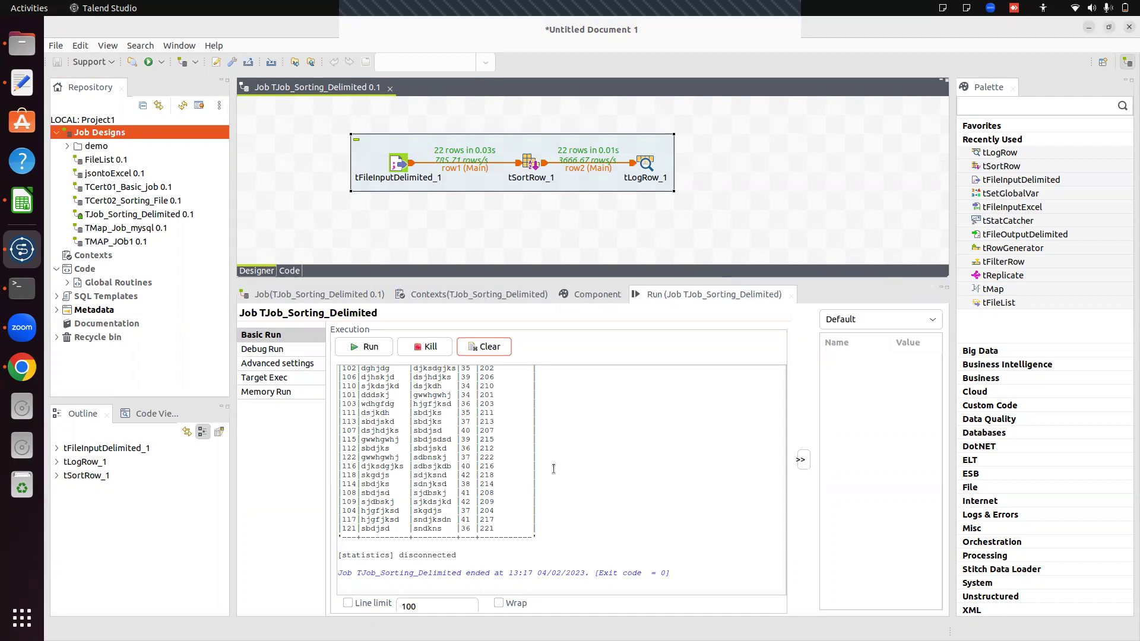
- Recheck the field separator of tFileInputDelimited_1 and examine the order of the rows in the tLogRow_1 output table
{"action": "left_click", "coordinate": [594, 297]}
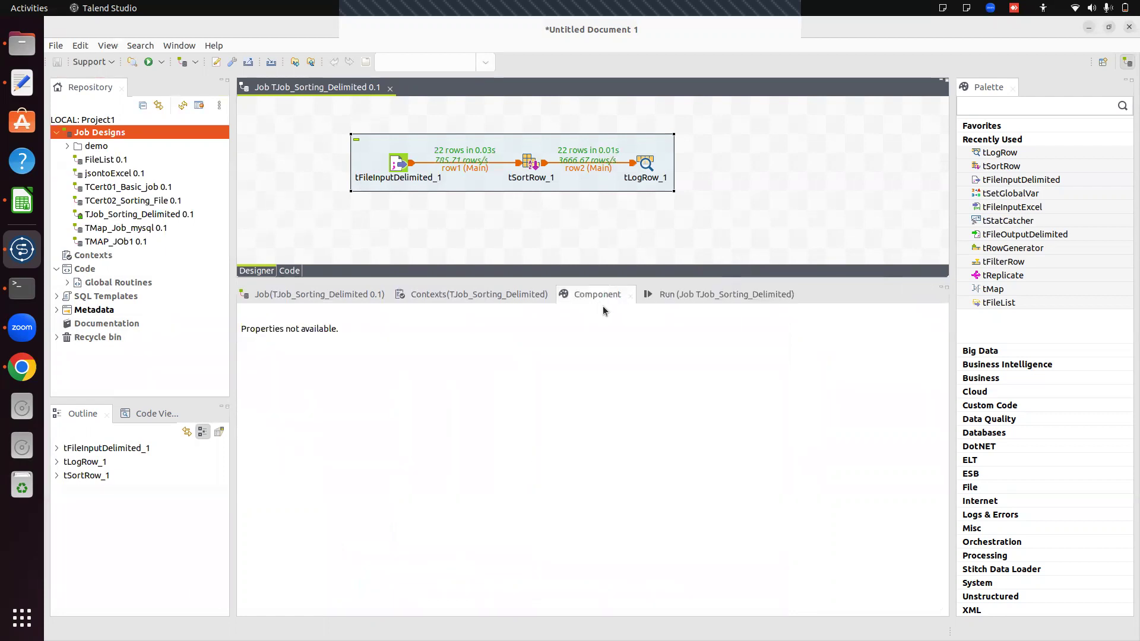
{"action": "left_click", "coordinate": [396, 168]}
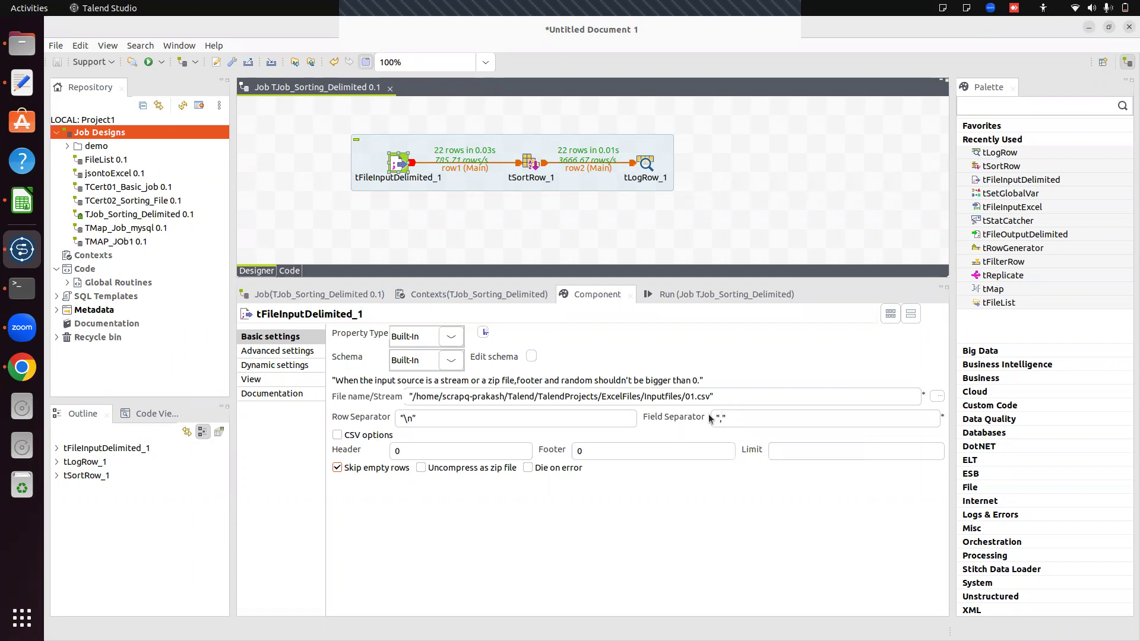
{"action": "left_click", "coordinate": [673, 290]}
{"action": "scroll", "coordinate": [508, 460], "scroll_direction": "up", "scroll_amount": 5}
{"action": "scroll", "coordinate": [508, 460], "scroll_direction": "up", "scroll_amount": 1}
{"action": "scroll", "coordinate": [508, 460], "scroll_direction": "down", "scroll_amount": 1}
{"action": "scroll", "coordinate": [508, 460], "scroll_direction": "up", "scroll_amount": 1}
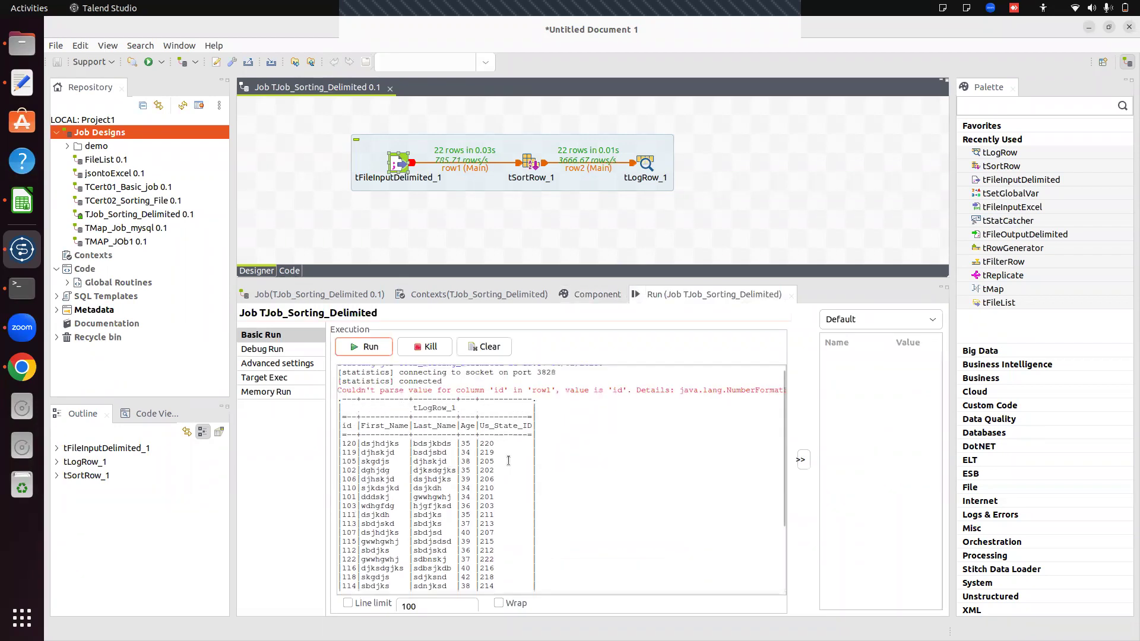
{"action": "scroll", "coordinate": [508, 460], "scroll_direction": "down", "scroll_amount": 1}
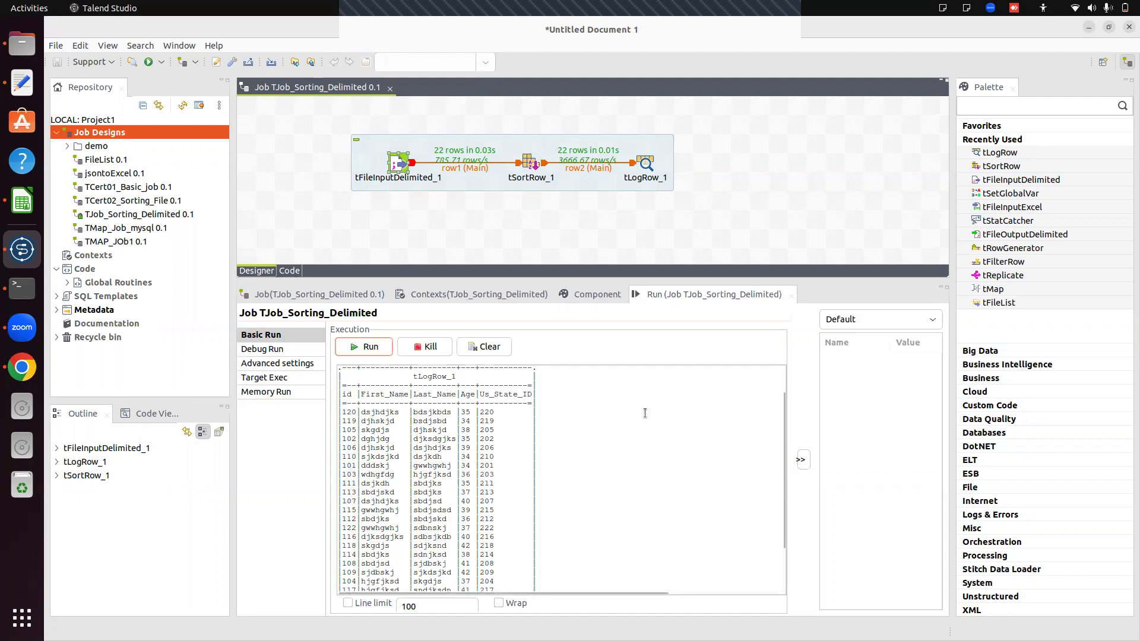
{"action": "left_click", "coordinate": [596, 228]}
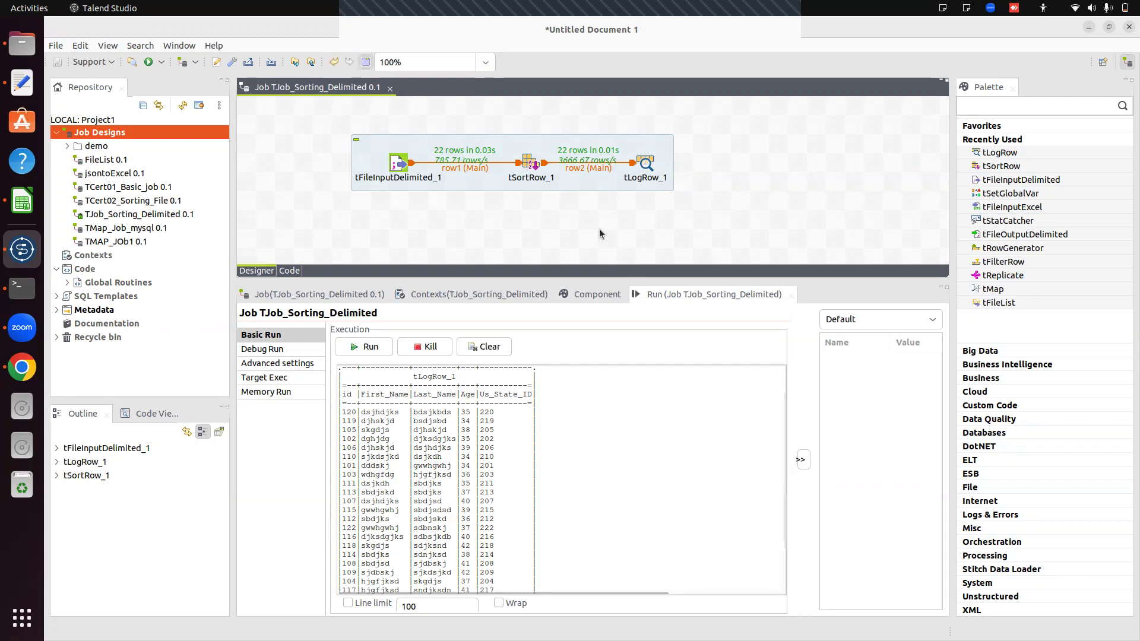